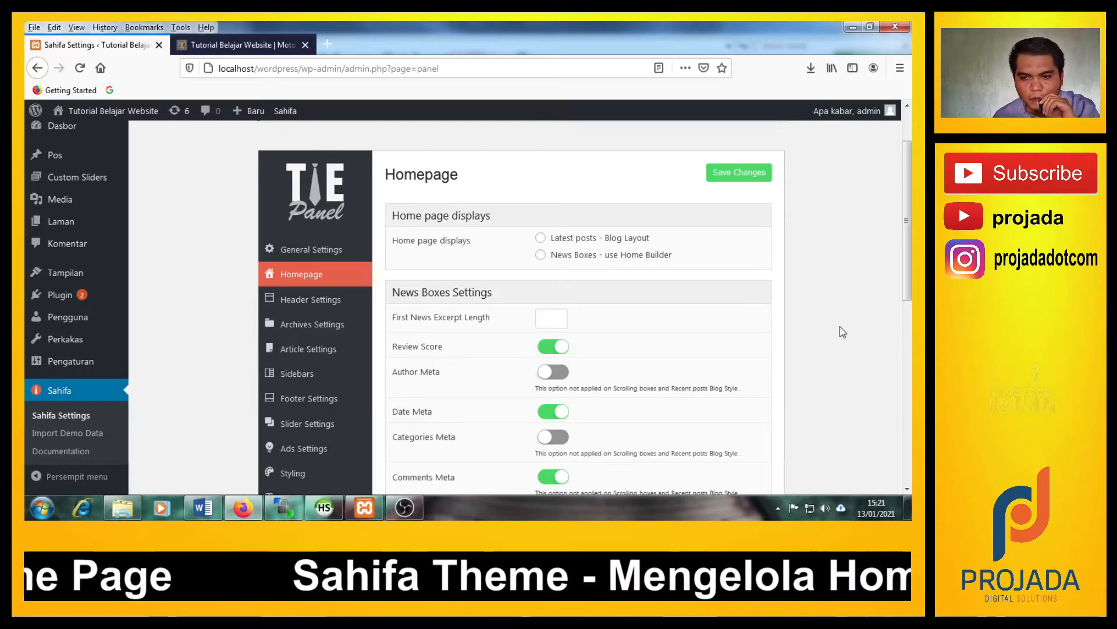
Set the home page display to "Latest posts - Blog Layout" and save the theme settings.
scroll(851, 318, "down", 10)
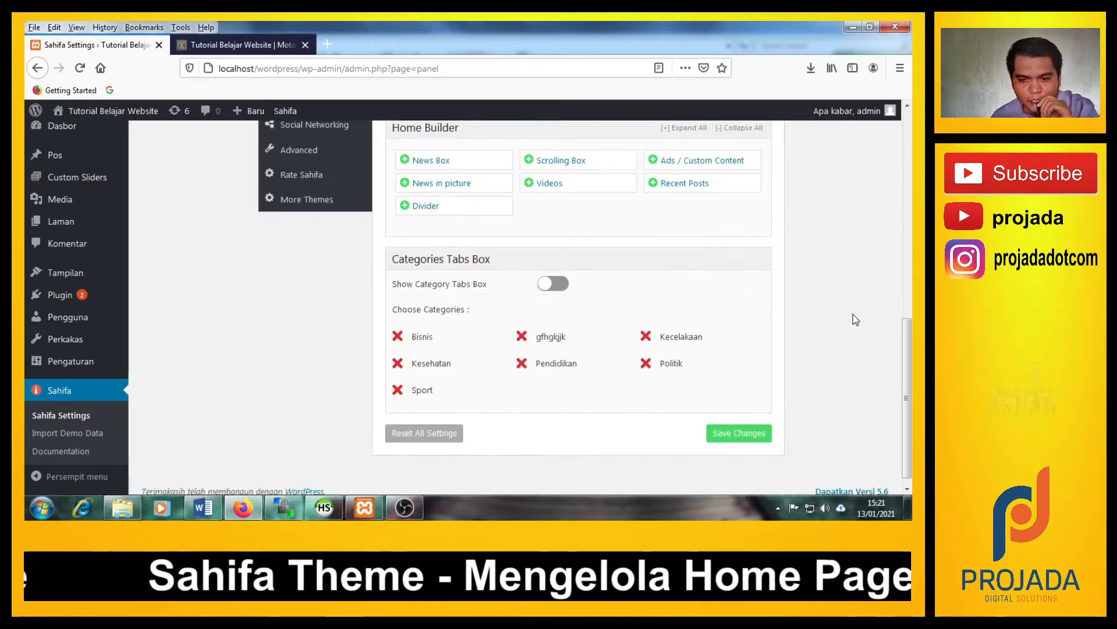
scroll(855, 319, "up", 10)
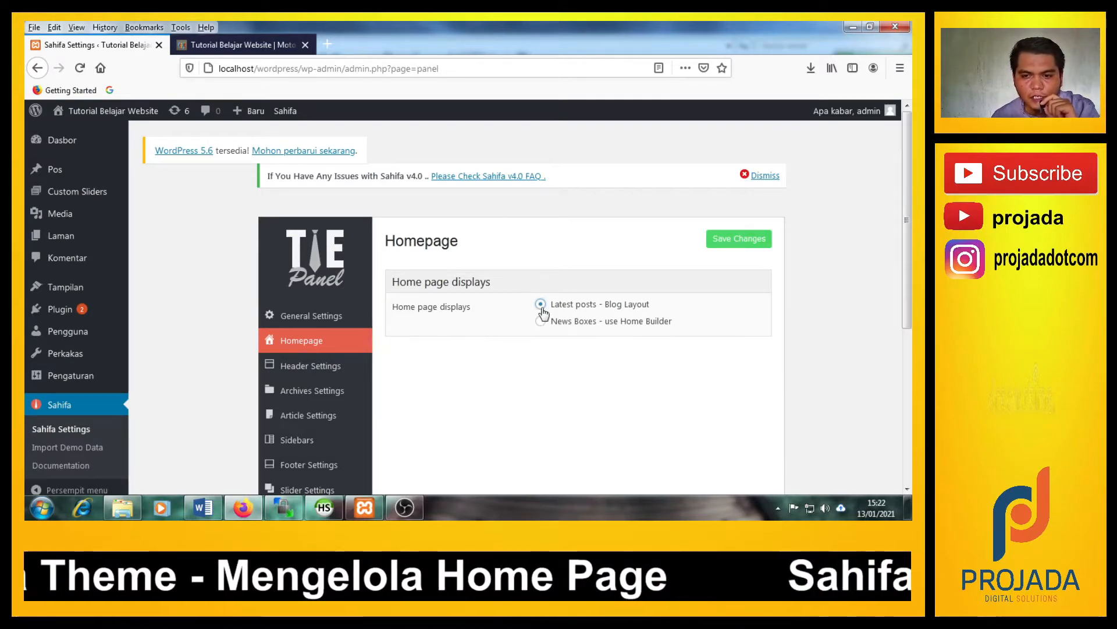
scroll(529, 379, "down", 2)
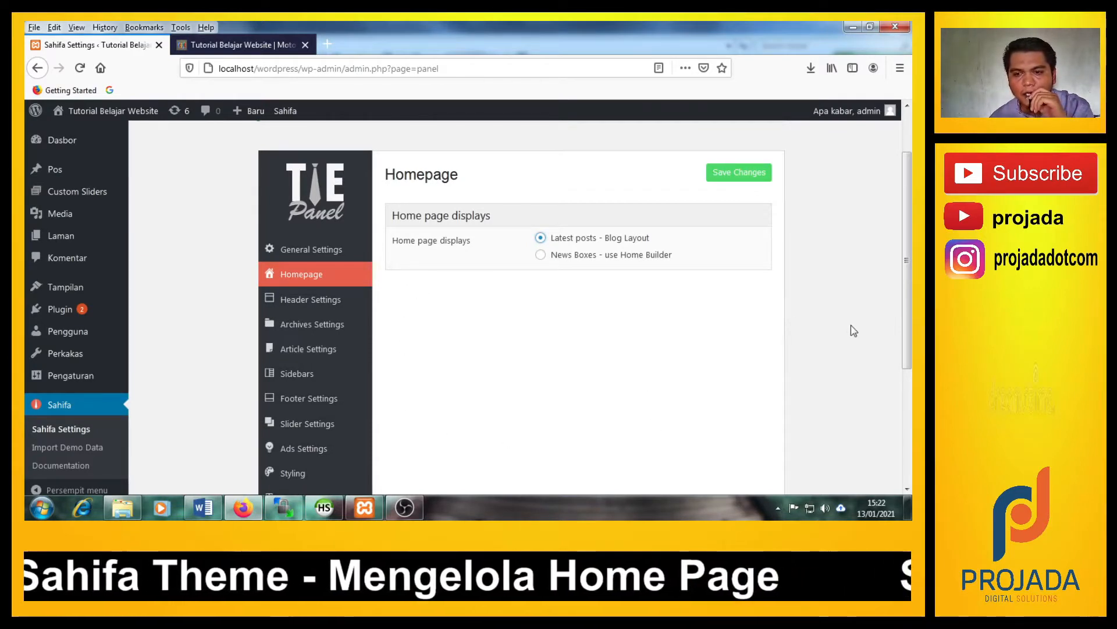
left_click(750, 183)
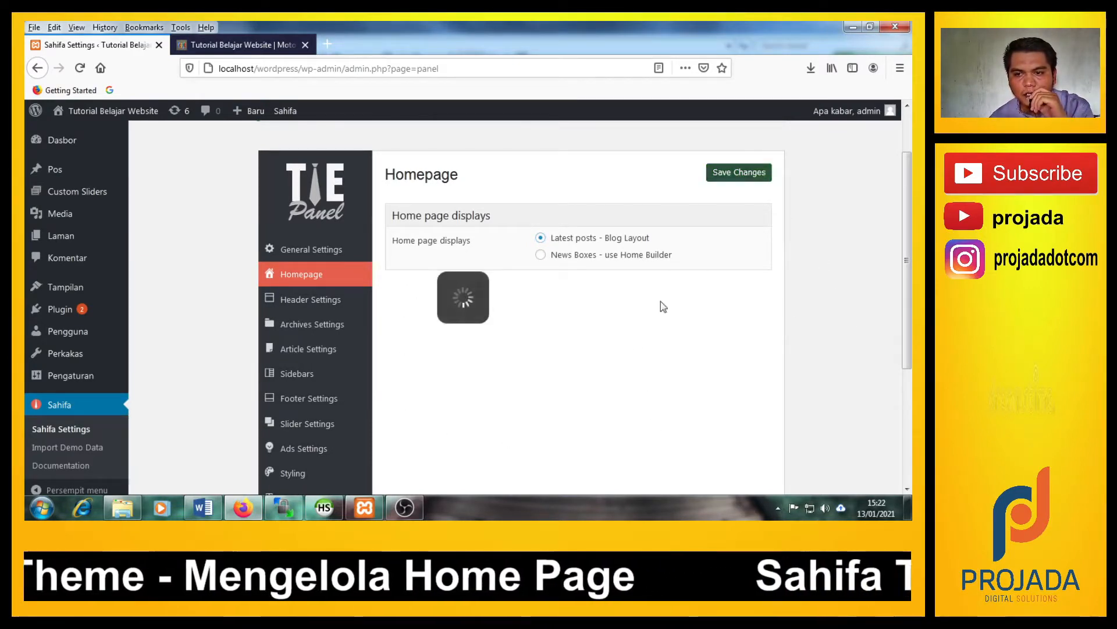
Reload the website's front page and examine how the posts are listed in the blog layout.
left_click(229, 43)
left_click(80, 72)
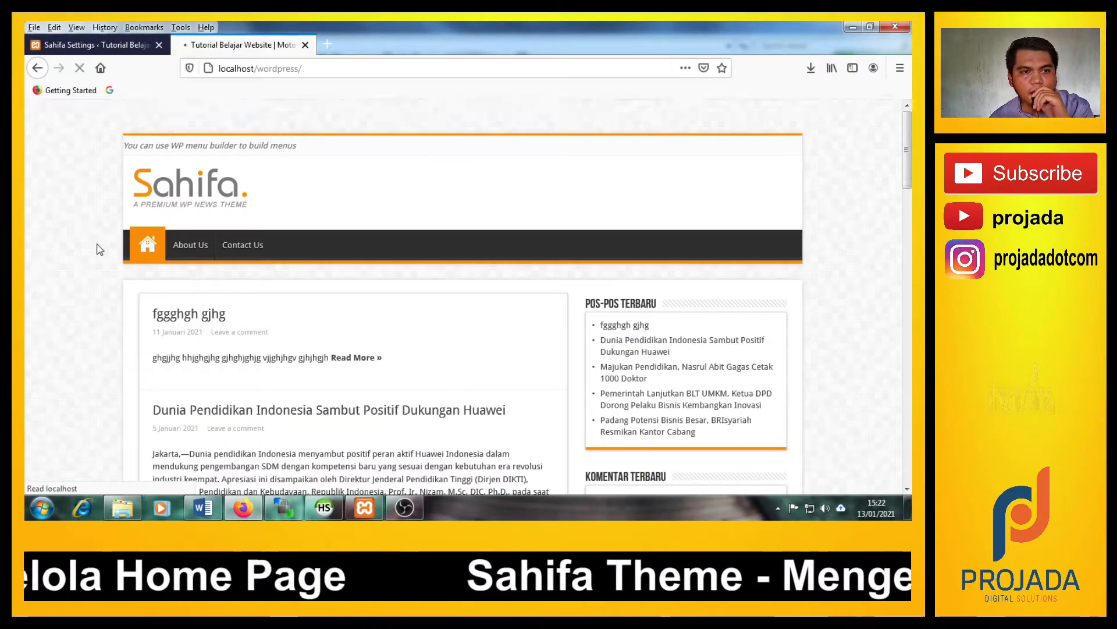
left_click(93, 45)
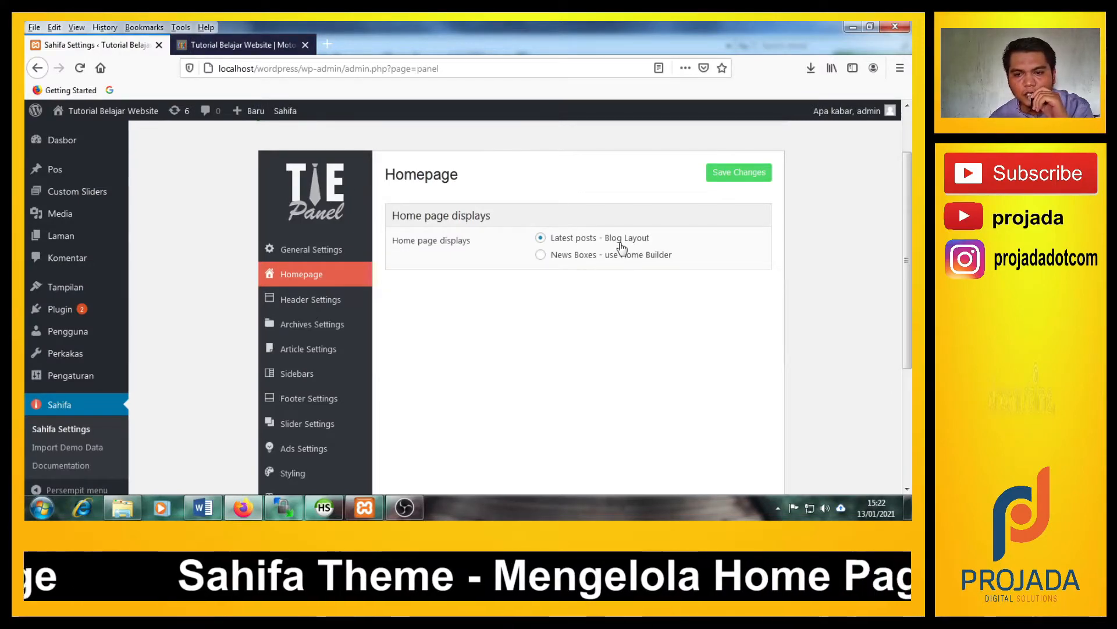
left_click(235, 46)
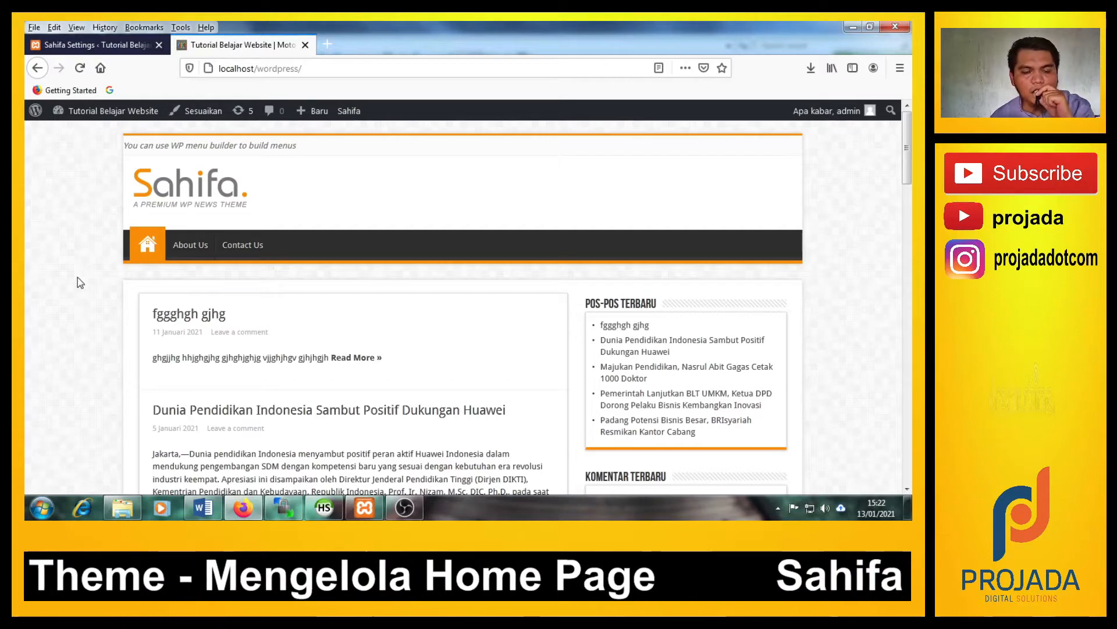
scroll(78, 278, "down", 5)
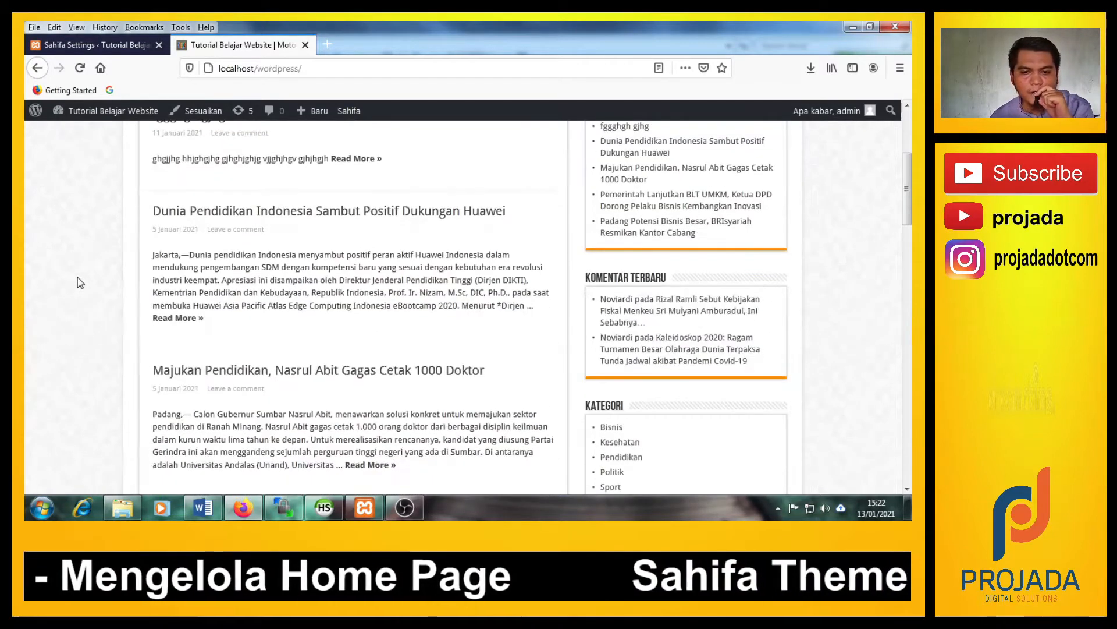
scroll(78, 277, "up", 3)
scroll(78, 277, "down", 1)
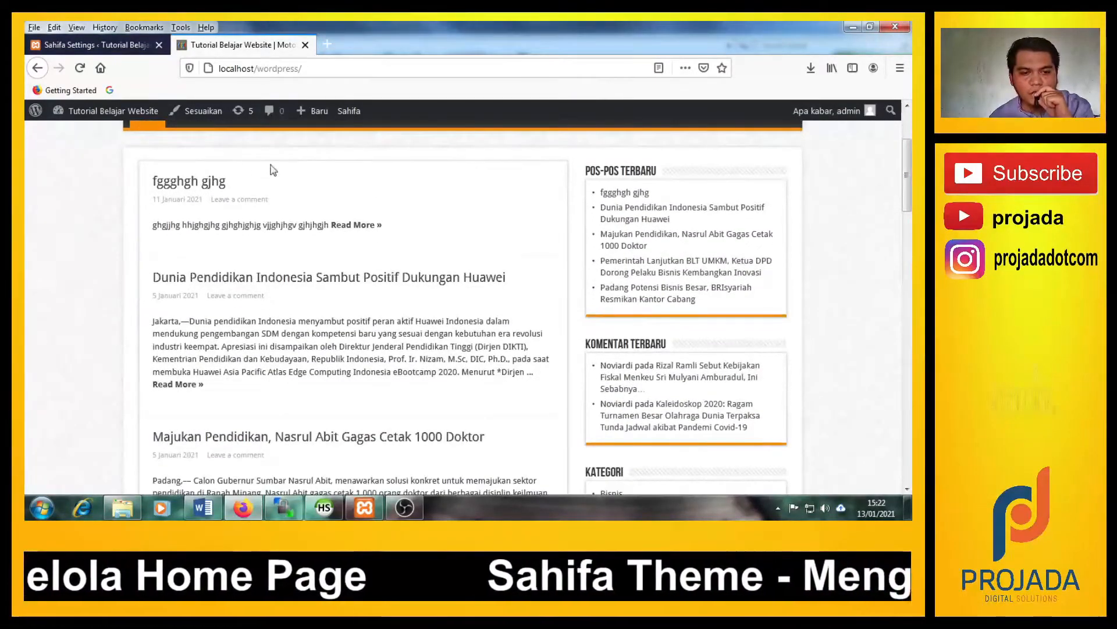
scroll(469, 338, "down", 2)
scroll(469, 338, "up", 2)
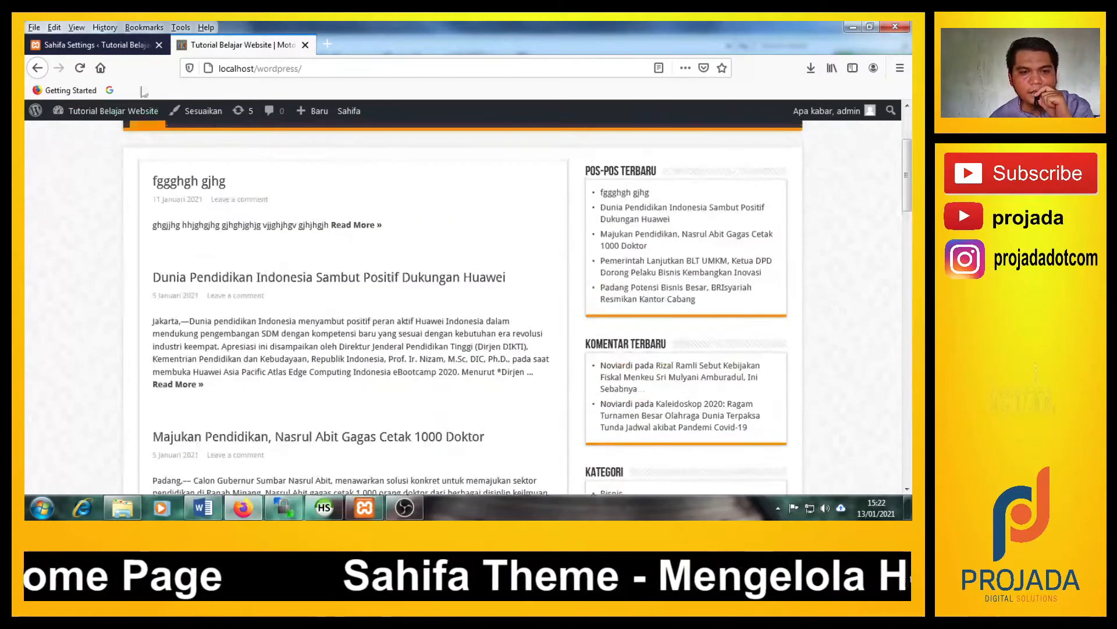
Compare the Homepage display setting with the order of posts on the website's front page.
left_click(111, 42)
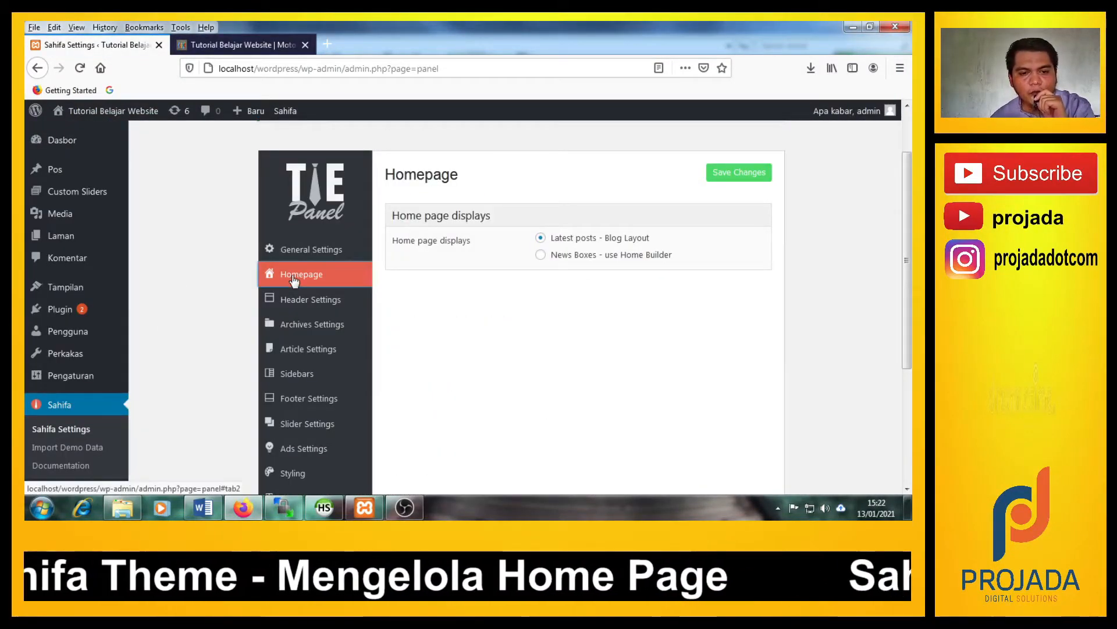
key("ctrl+Tab")
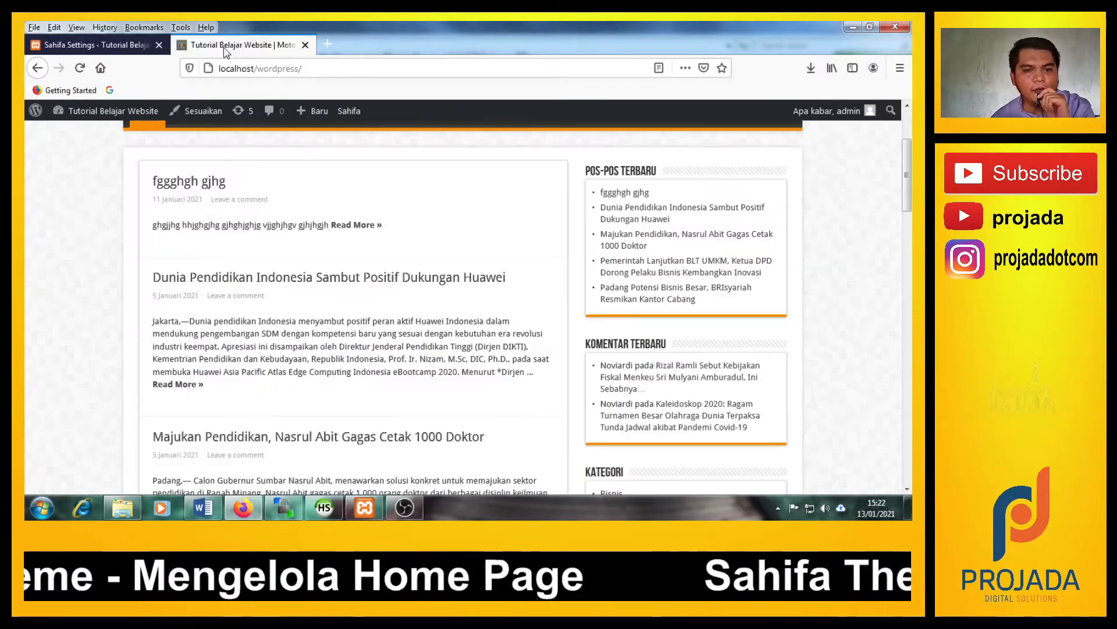
scroll(233, 302, "down", 3)
scroll(364, 324, "up", 5)
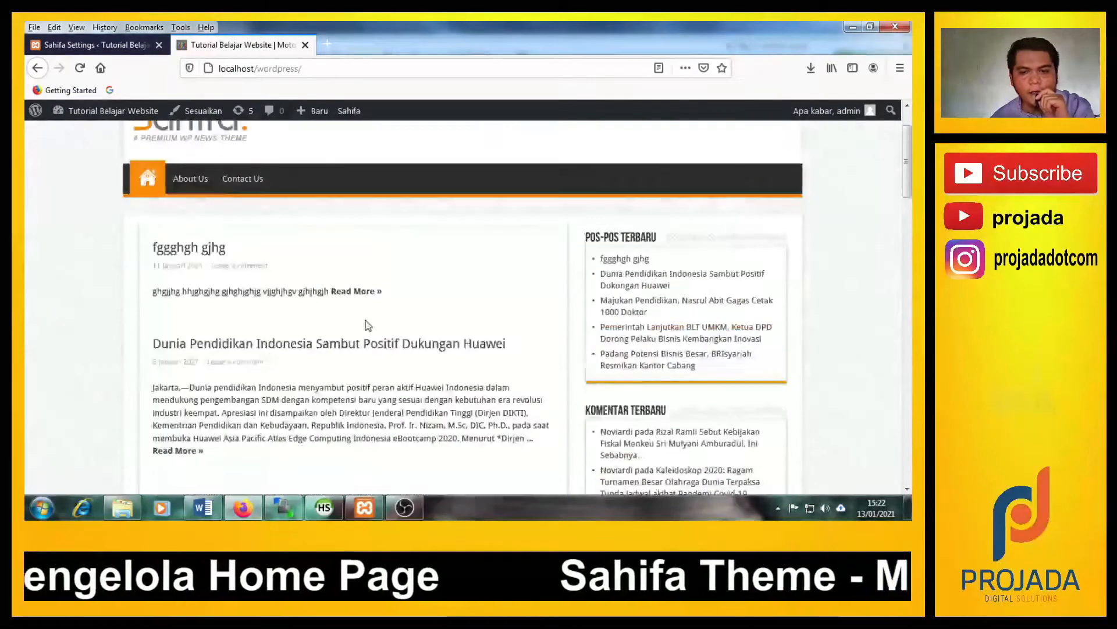
scroll(366, 325, "down", 3)
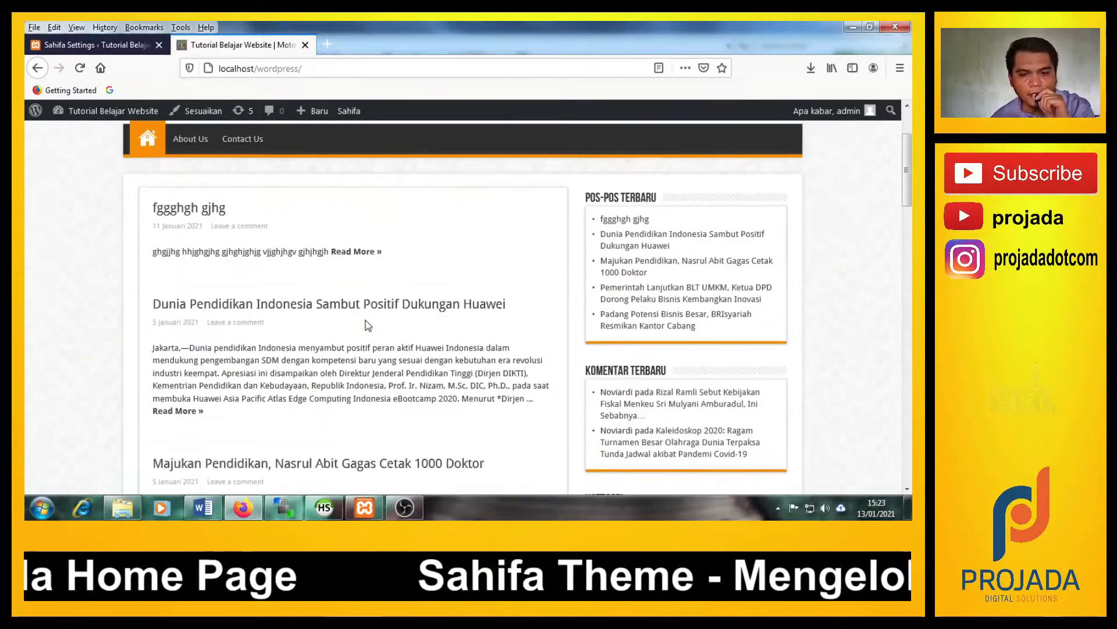
scroll(367, 324, "up", 2)
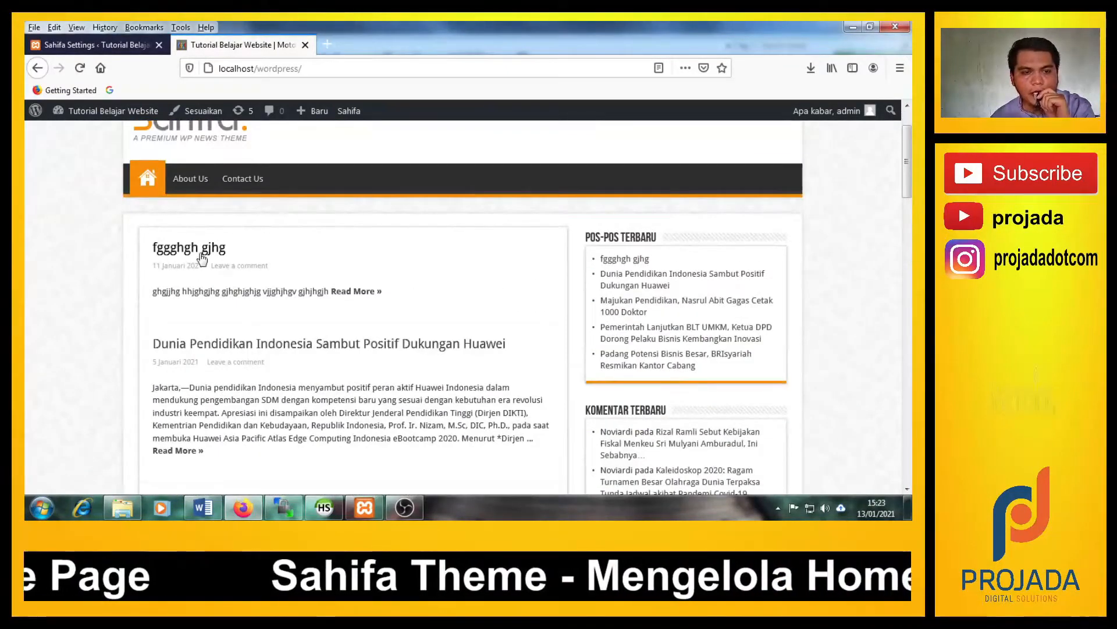
scroll(420, 342, "down", 1)
scroll(100, 317, "up", 2)
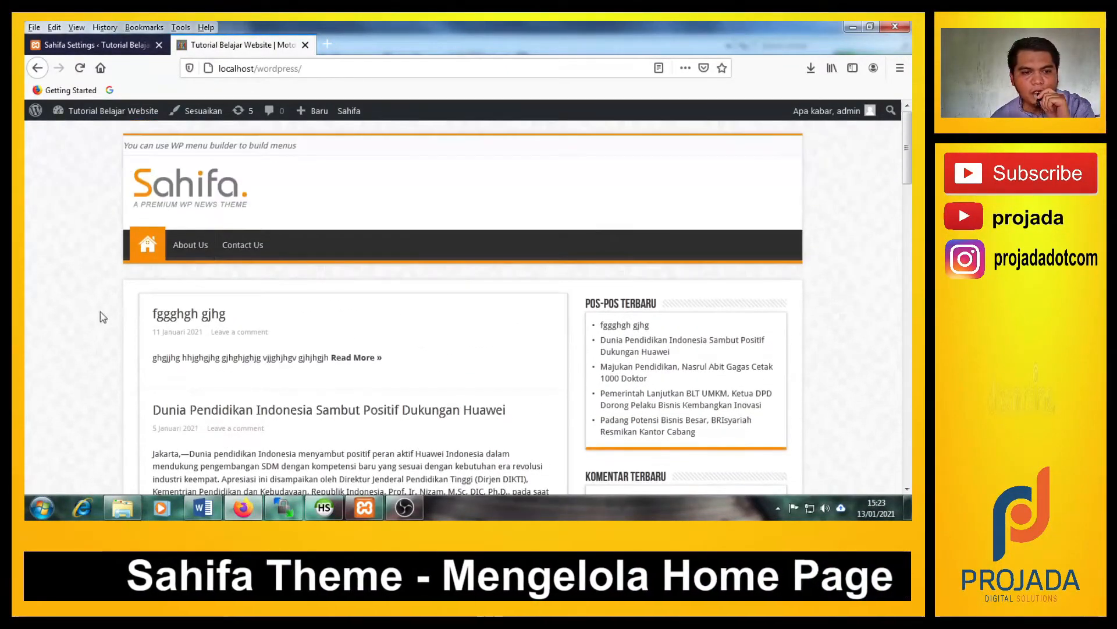
scroll(68, 316, "down", 1)
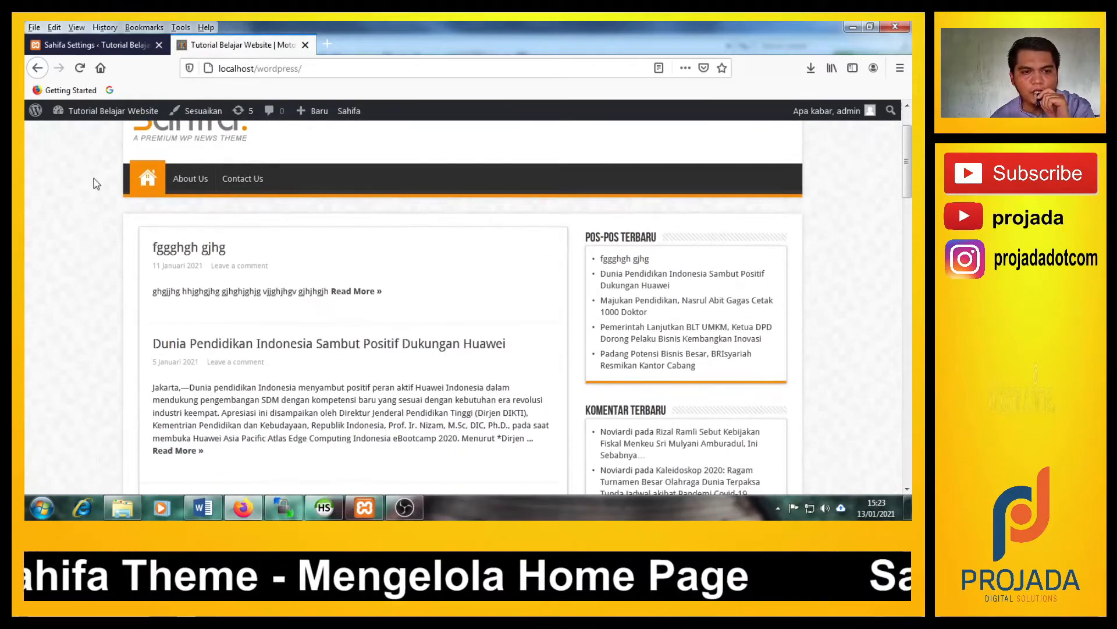
Switch the home page display to "News Boxes - use Home Builder" and review the News Boxes and Home Builder options.
left_click(99, 55)
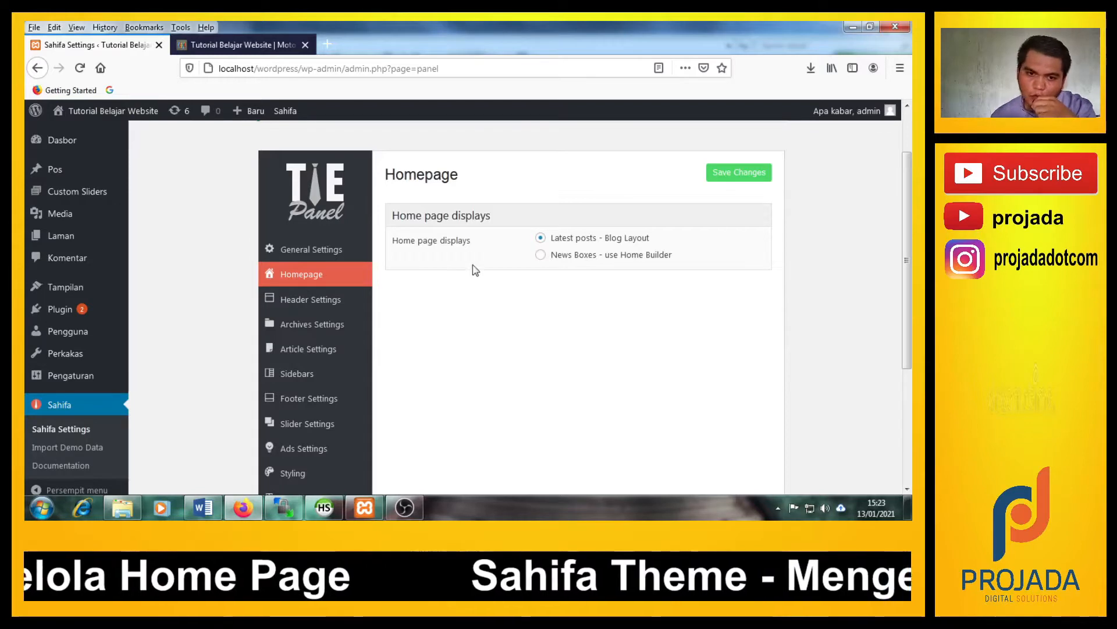
left_click(541, 256)
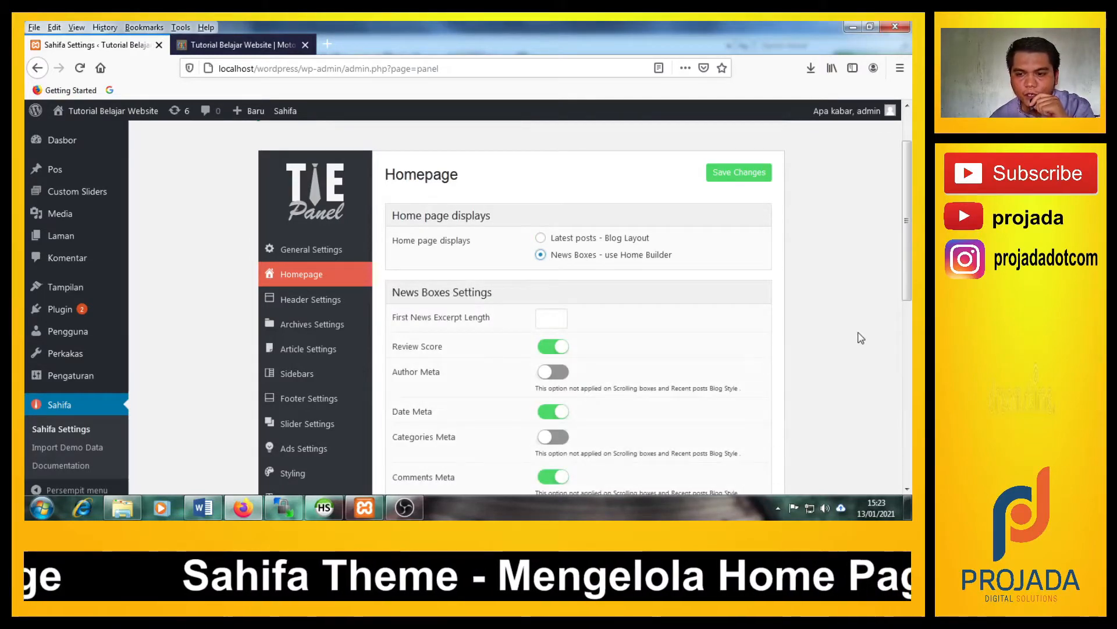
scroll(836, 339, "down", 2)
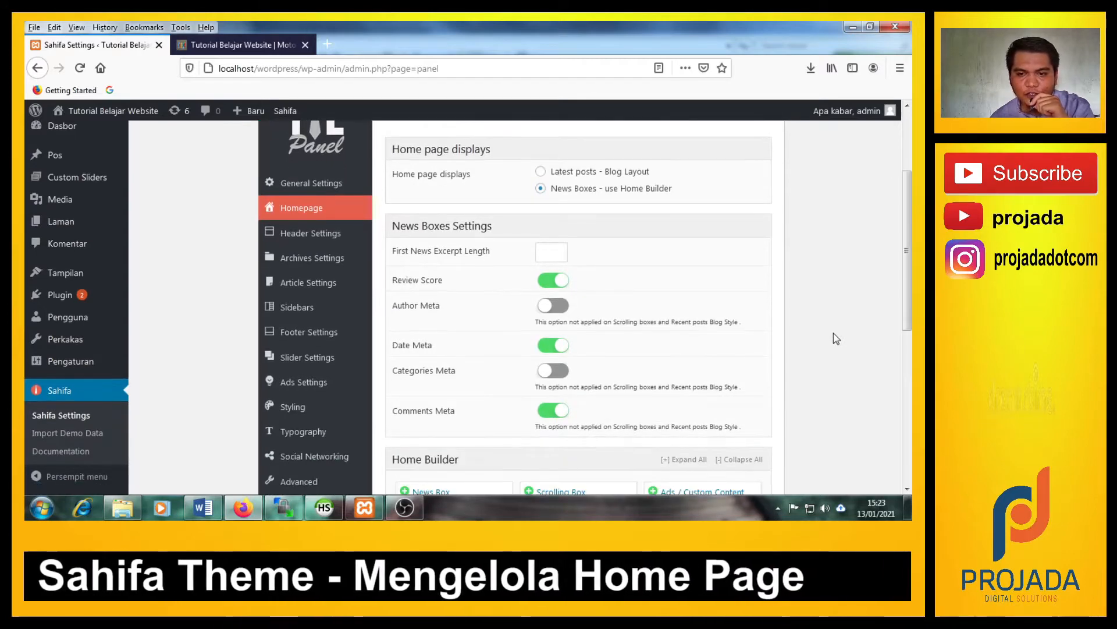
scroll(837, 339, "up", 1)
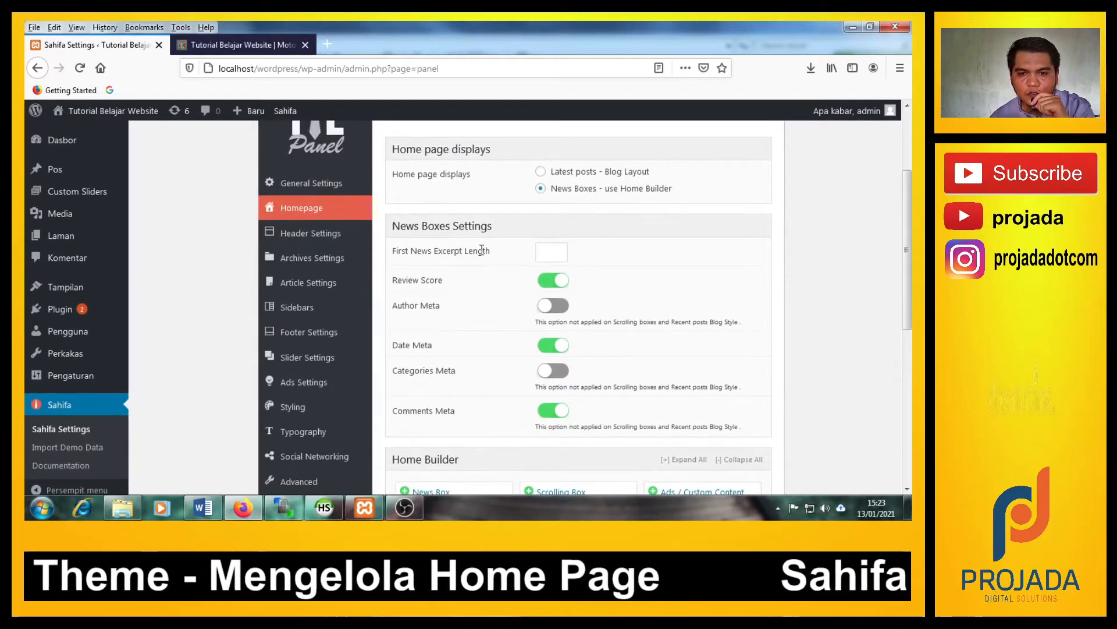
scroll(466, 392, "down", 3)
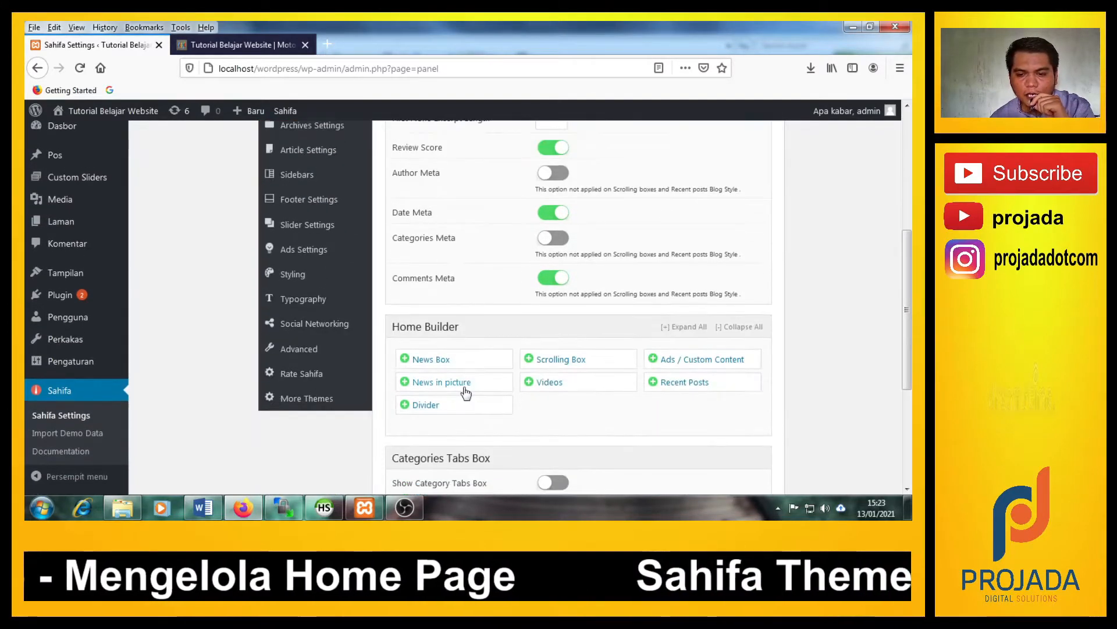
scroll(474, 393, "up", 3)
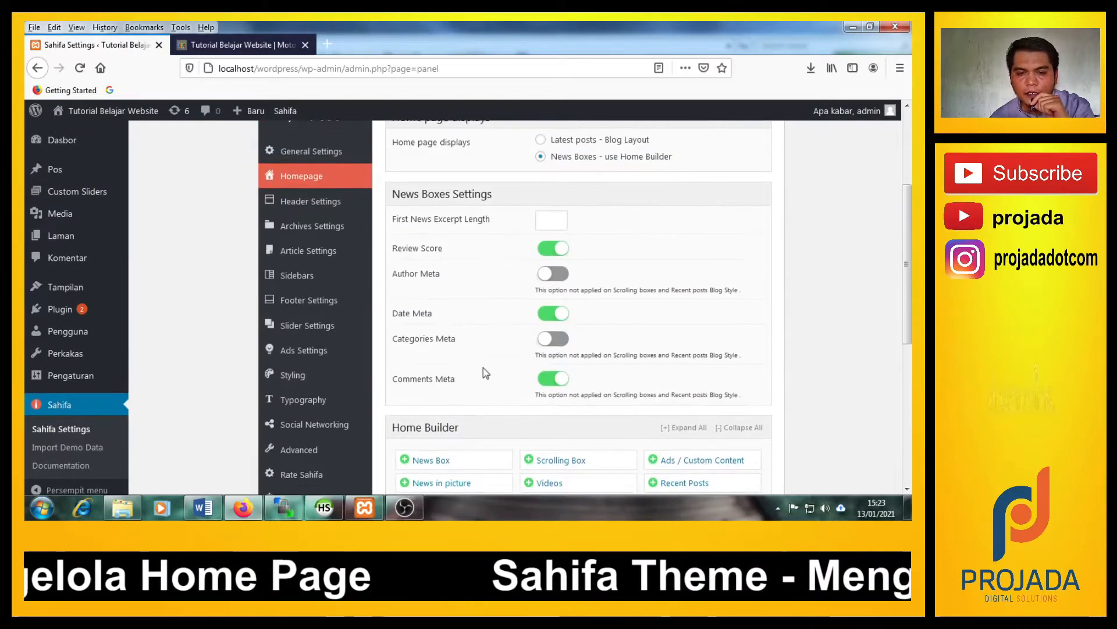
scroll(845, 306, "up", 1)
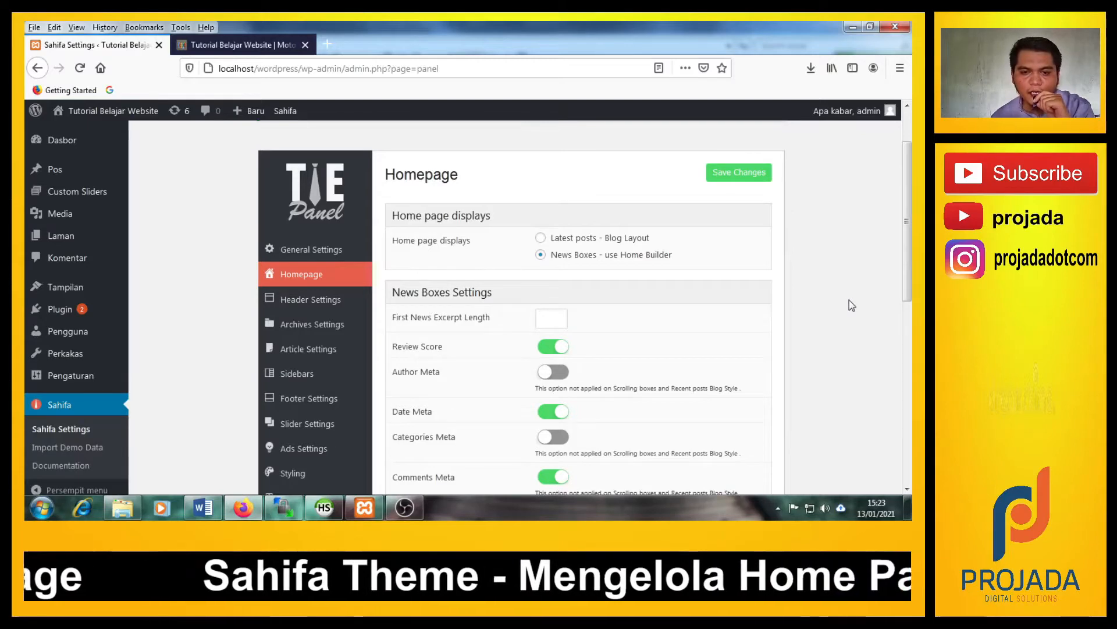
Return the home page display to "Latest posts - Blog Layout" and reload the website's front page to check its post list.
left_click(540, 240)
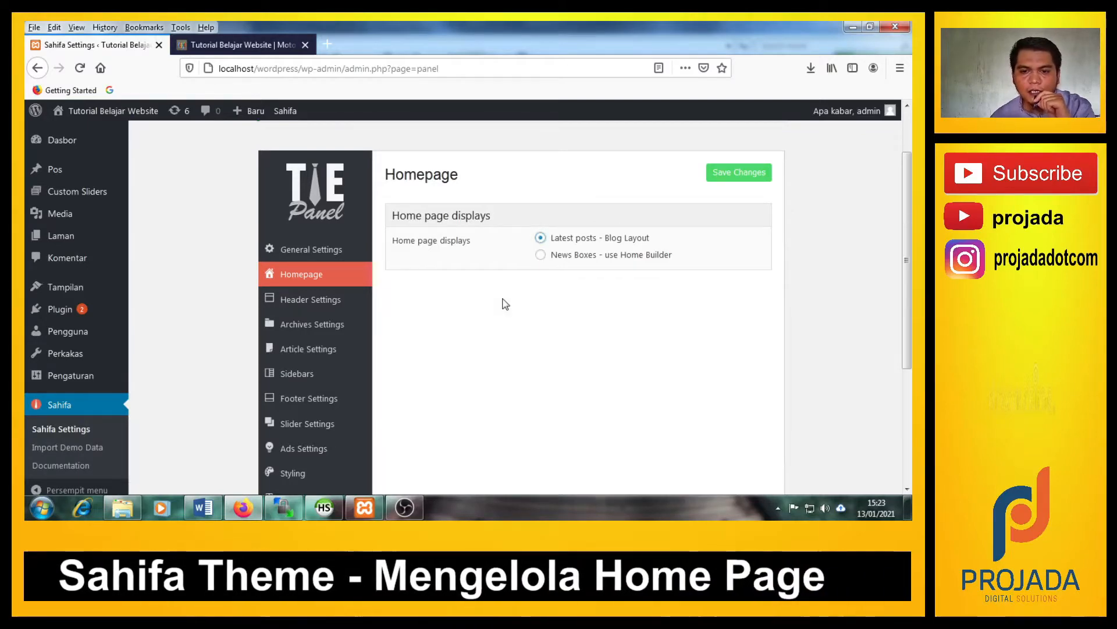
left_click(251, 45)
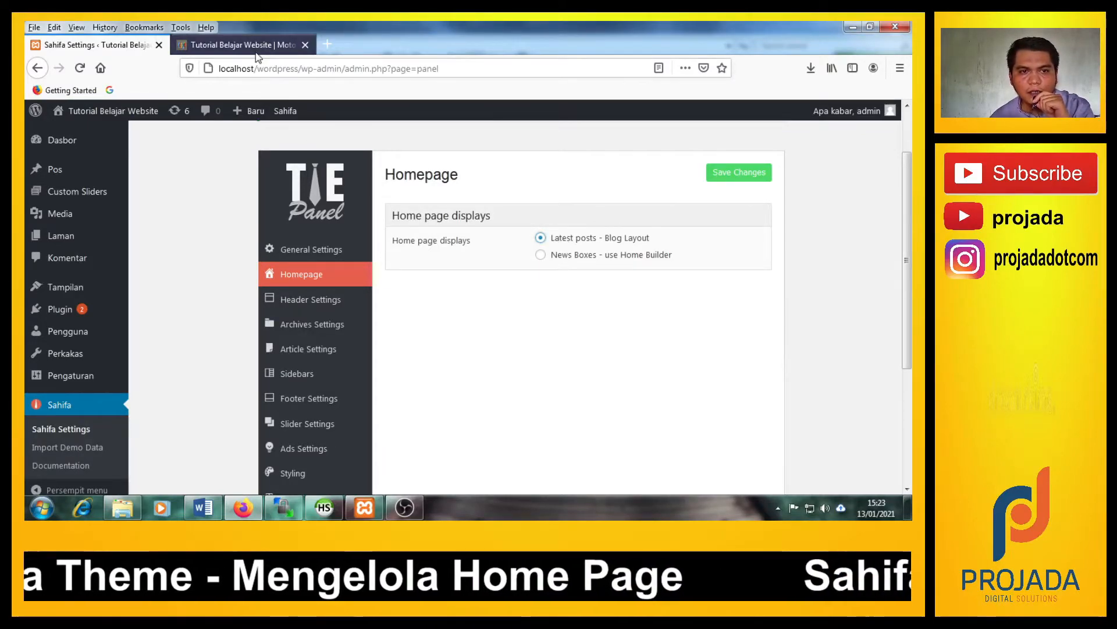
left_click(80, 69)
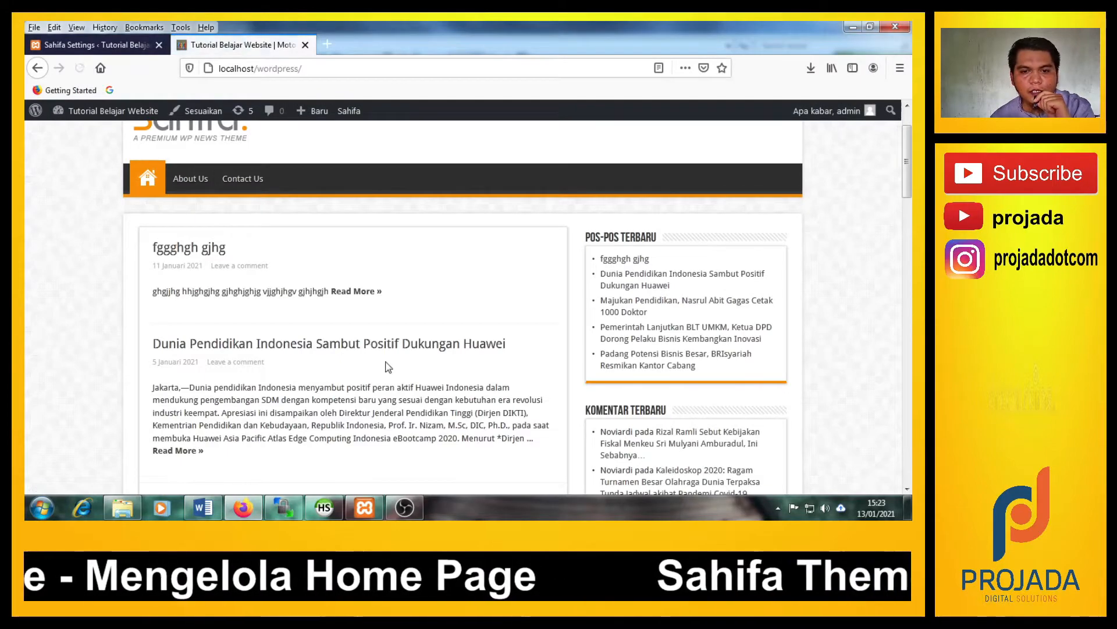
scroll(337, 299, "down", 3)
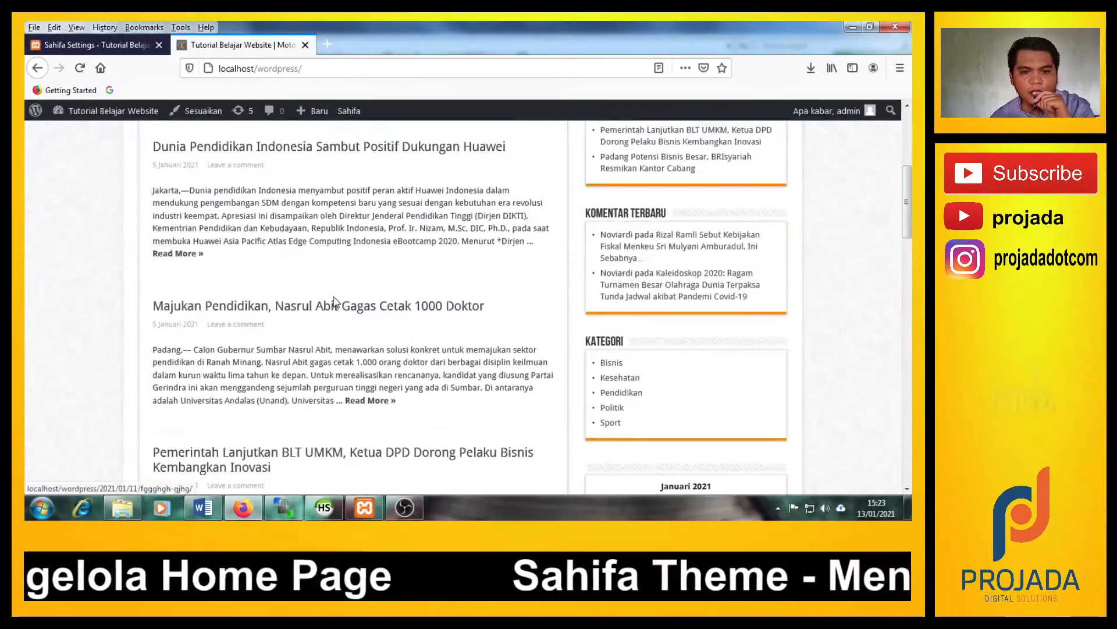
scroll(336, 298, "up", 3)
left_click(96, 45)
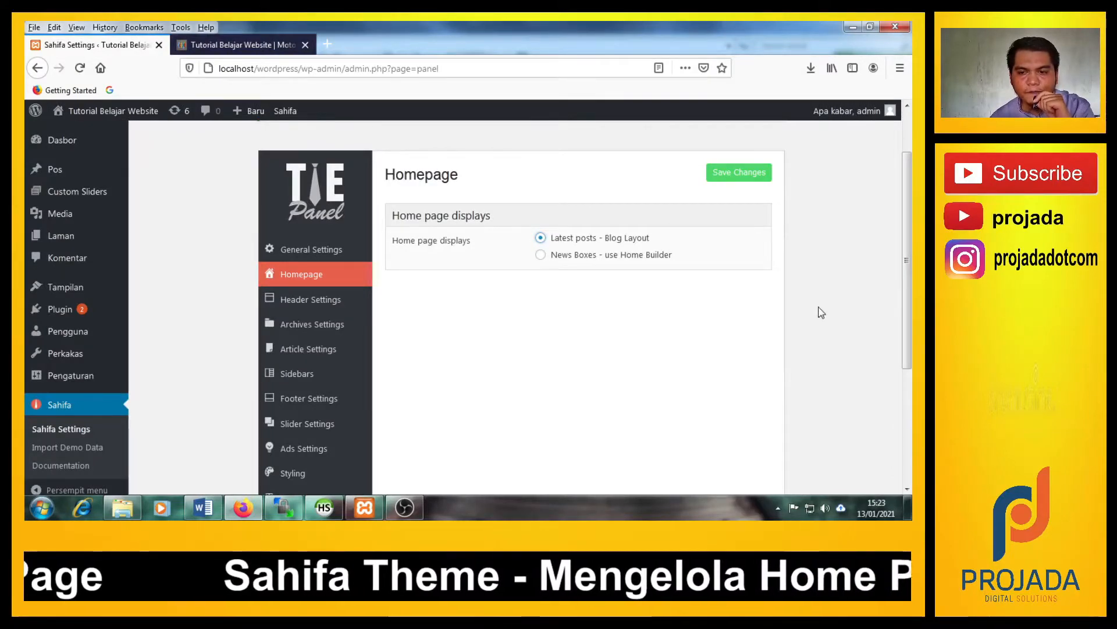
Select "News Boxes - use Home Builder" as the home page display and look through the News Boxes Settings and Home Builder sections.
left_click(541, 254)
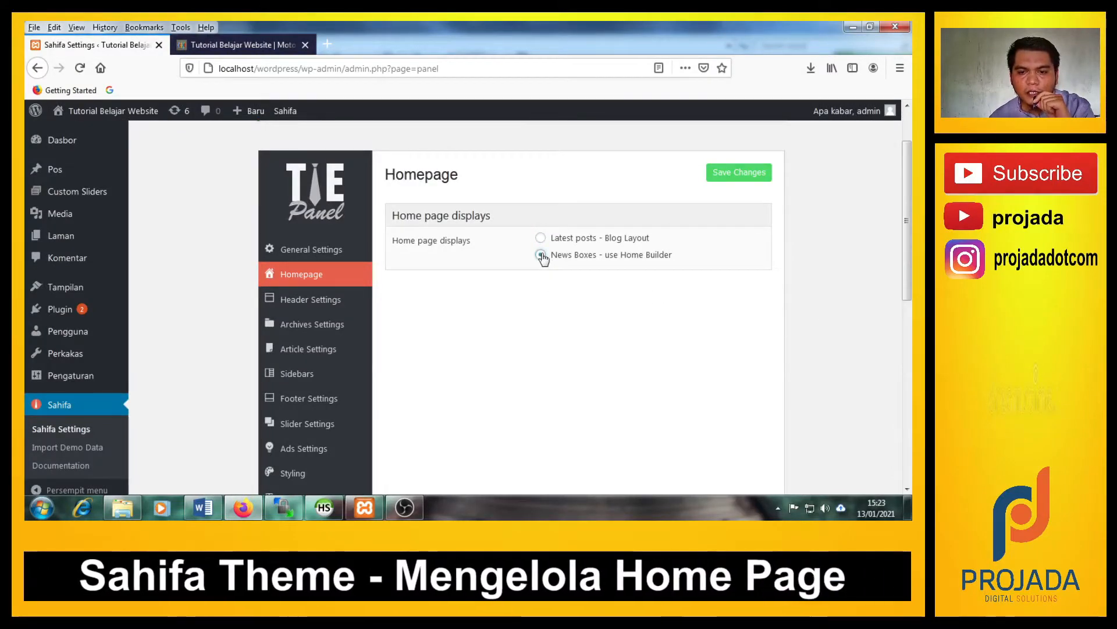
scroll(813, 350, "down", 2)
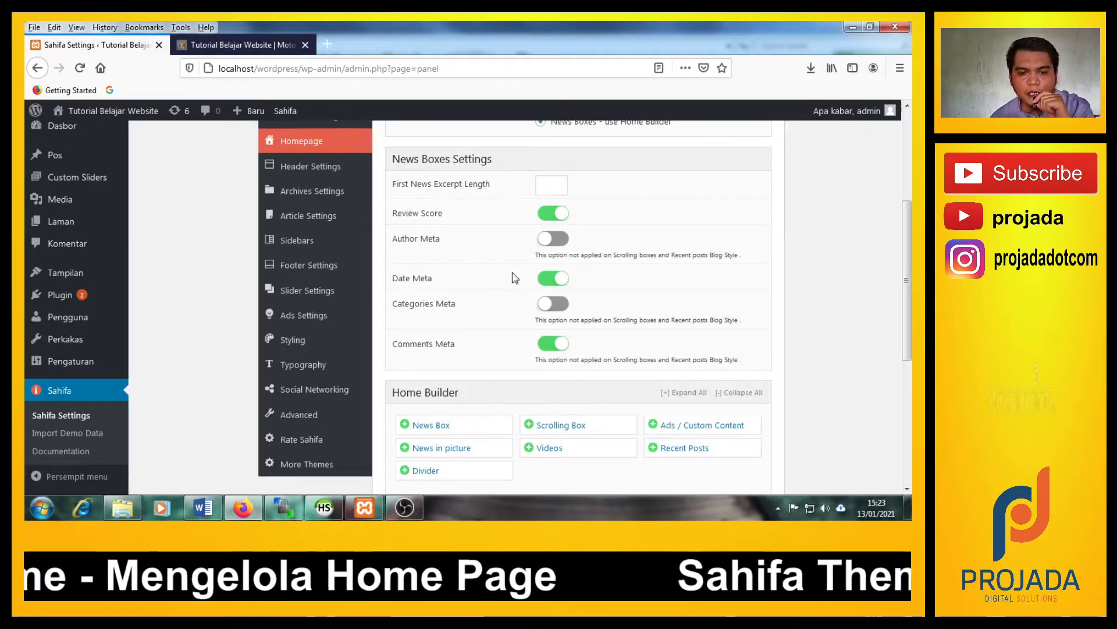
scroll(486, 295, "down", 4)
scroll(487, 294, "up", 4)
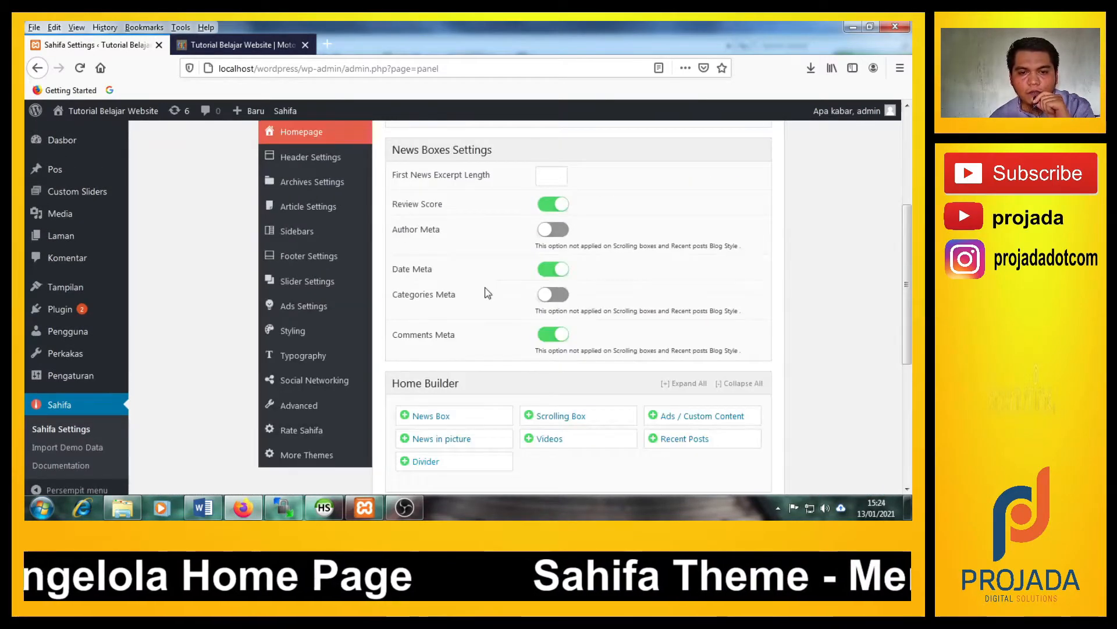
scroll(488, 294, "up", 1)
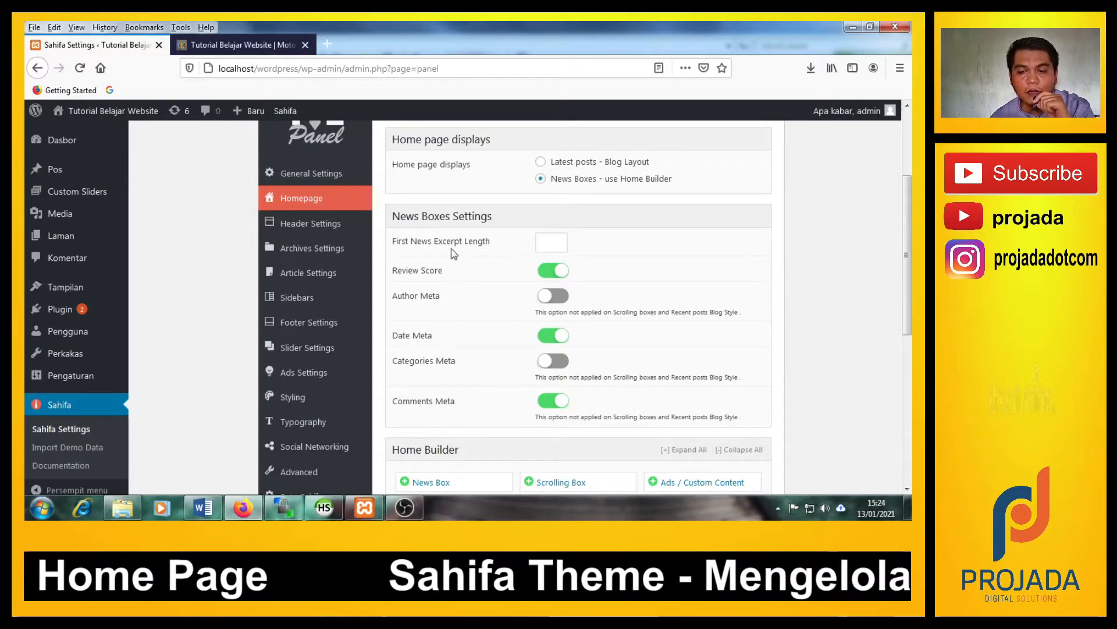
scroll(464, 315, "down", 2)
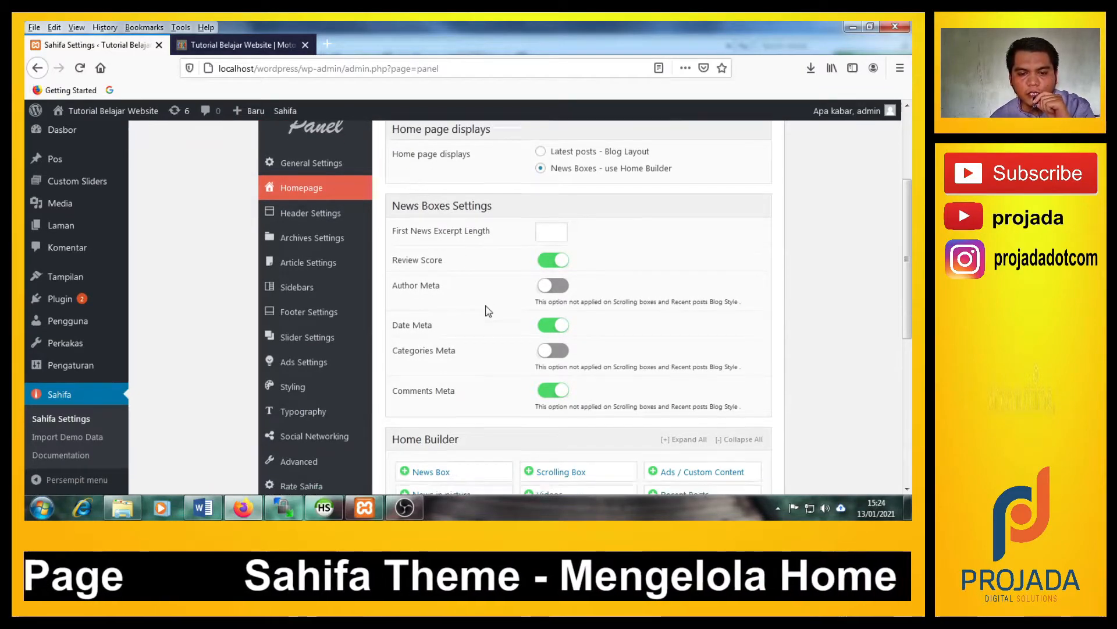
scroll(470, 340, "down", 1)
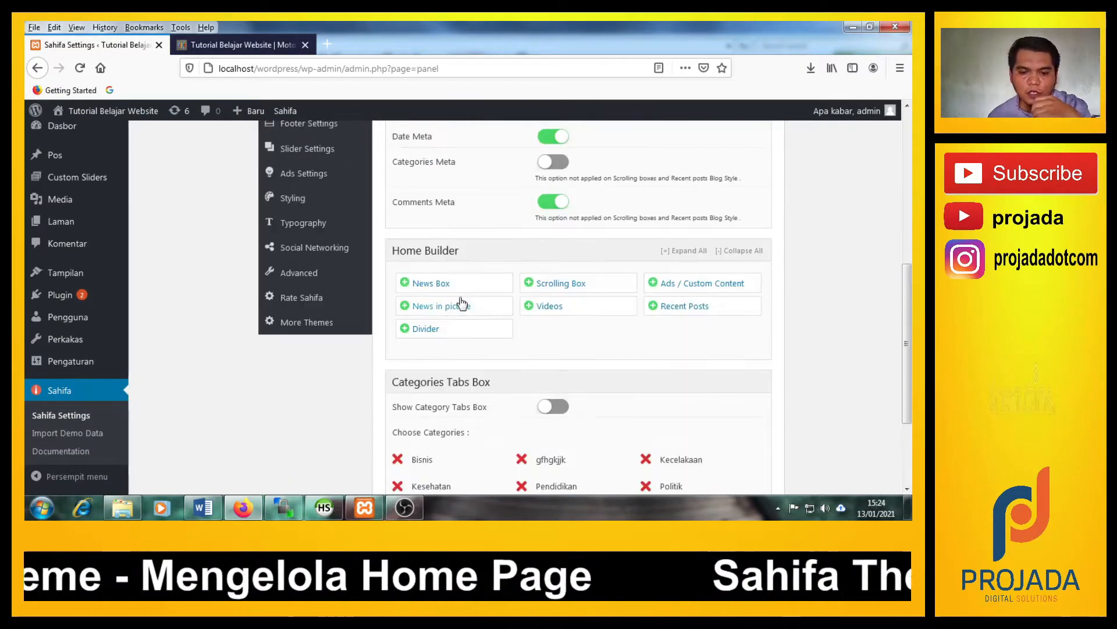
Add a News Box to the Home Builder section and bring its settings into view.
scroll(472, 344, "down", 1)
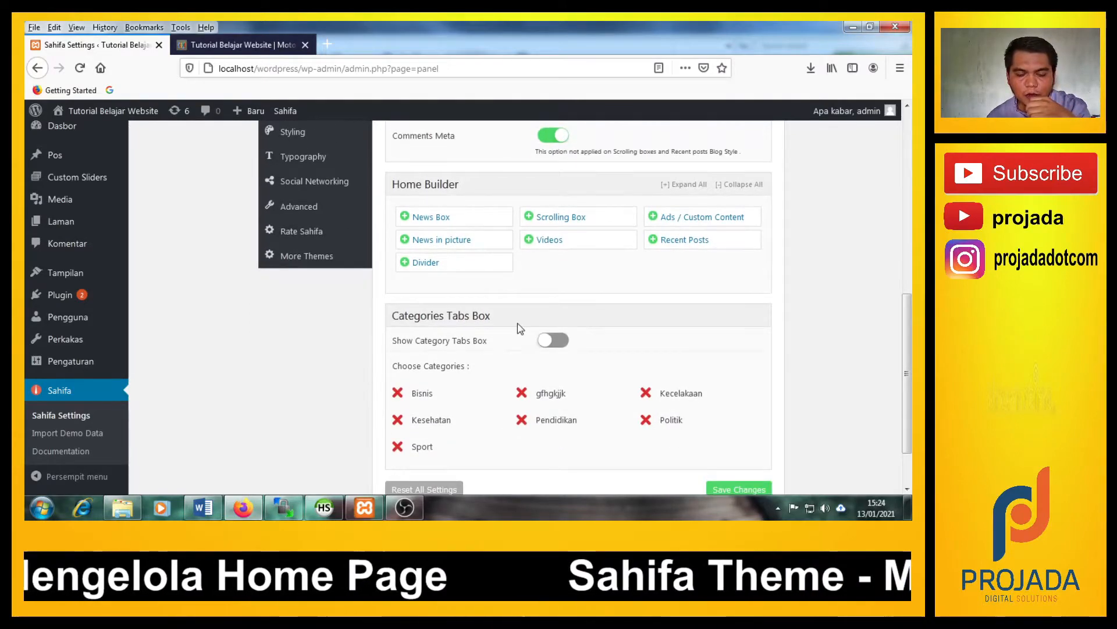
scroll(468, 332, "up", 3)
scroll(466, 327, "up", 3)
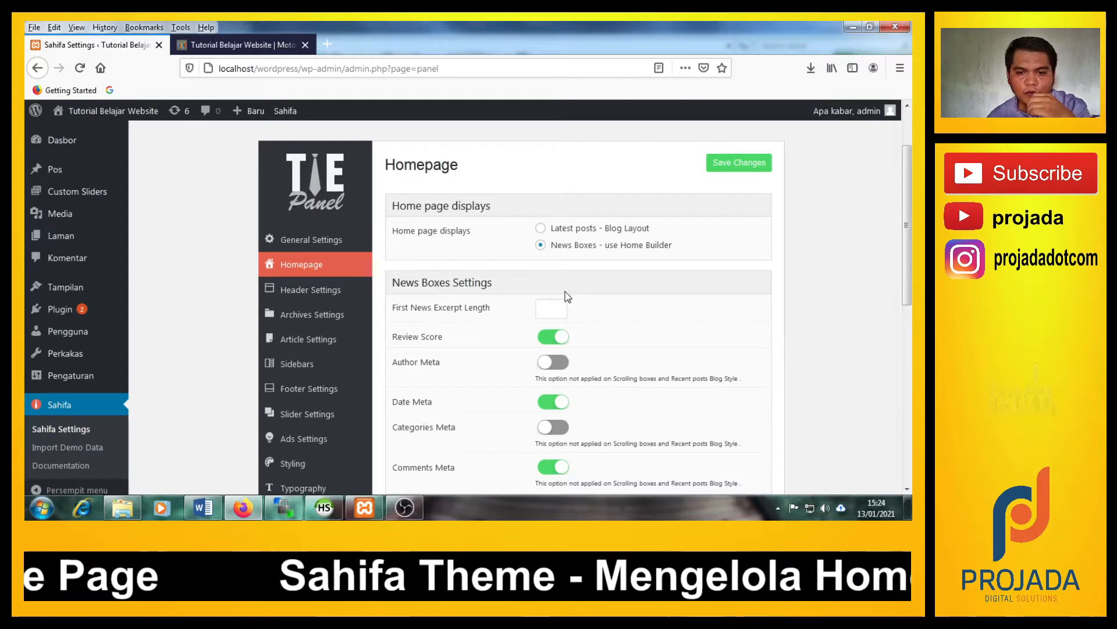
scroll(463, 340, "down", 1)
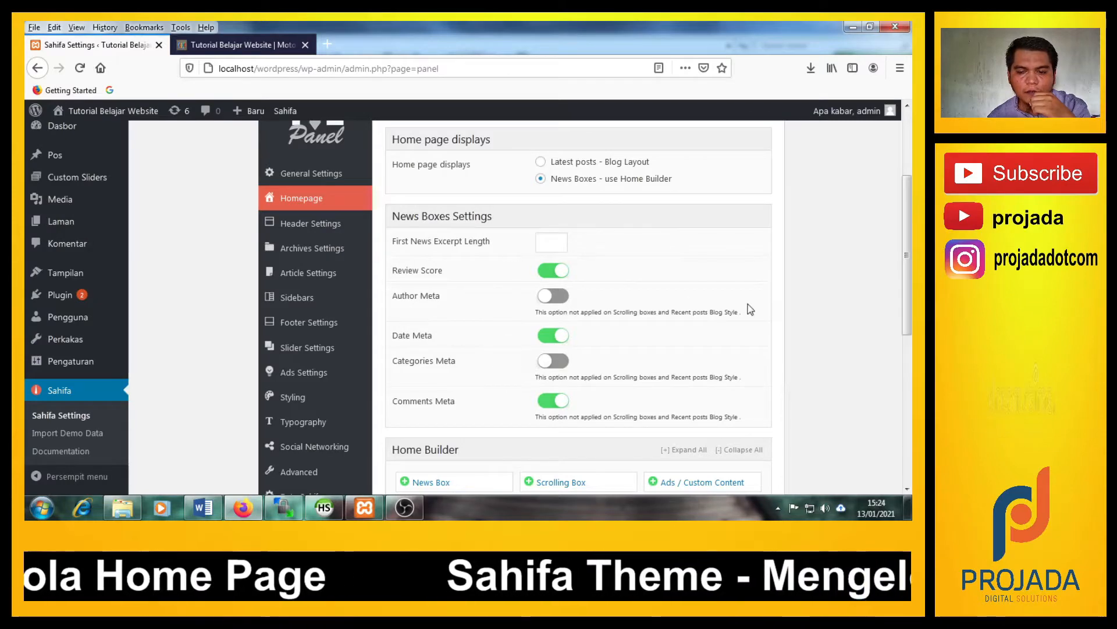
scroll(837, 305, "down", 3)
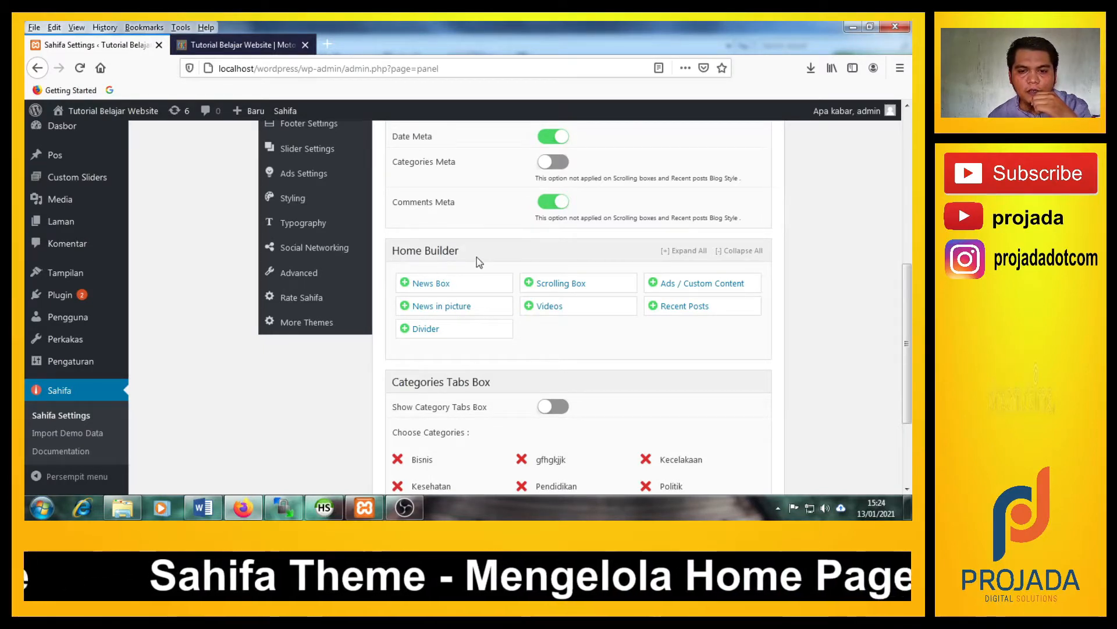
scroll(478, 262, "down", 2)
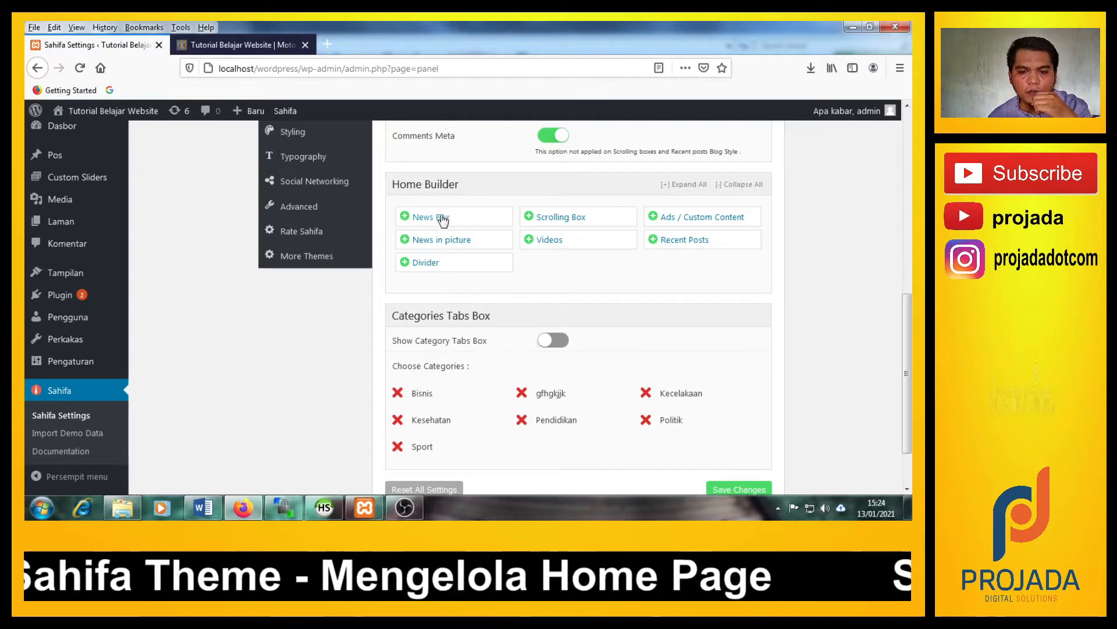
left_click(442, 219)
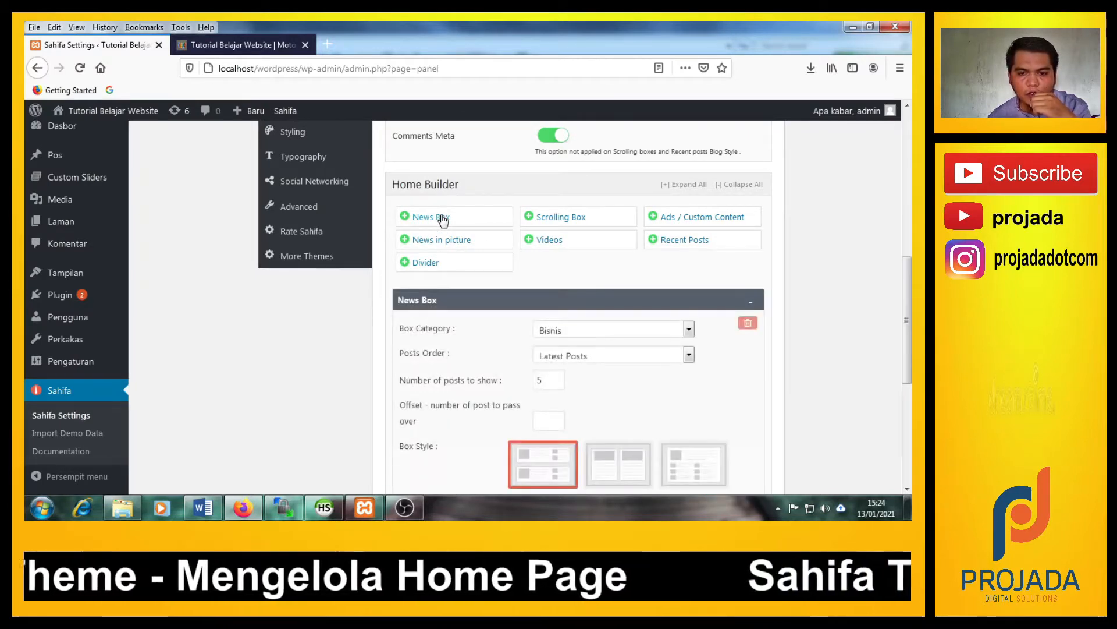
scroll(477, 319, "down", 2)
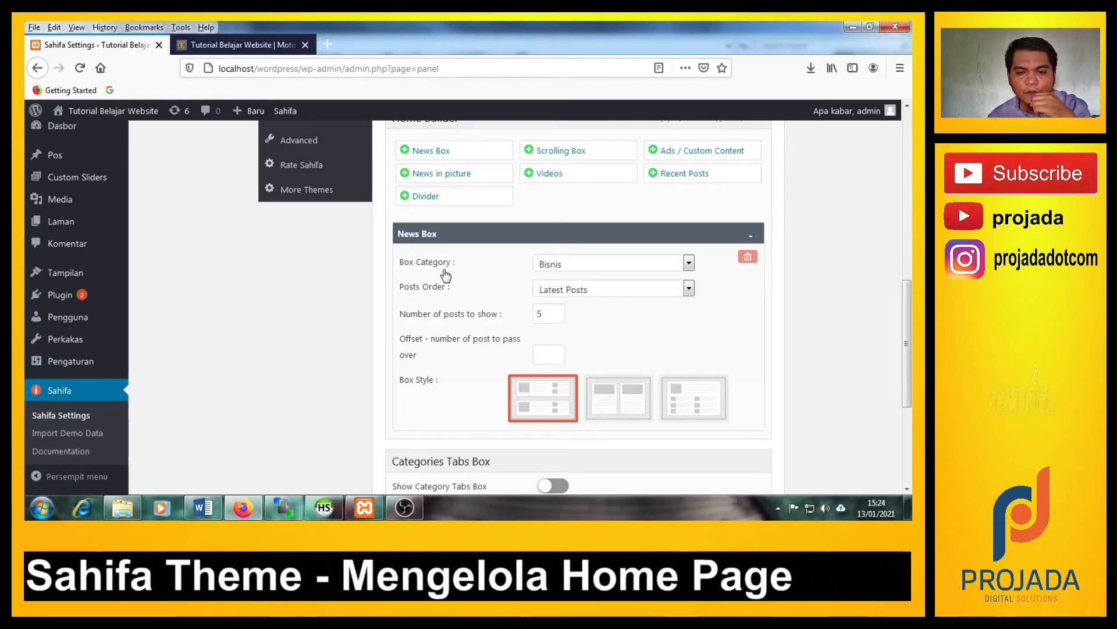
Examine the News Box's Box Category choices and compare them with the posts on the website's front page.
left_click(561, 266)
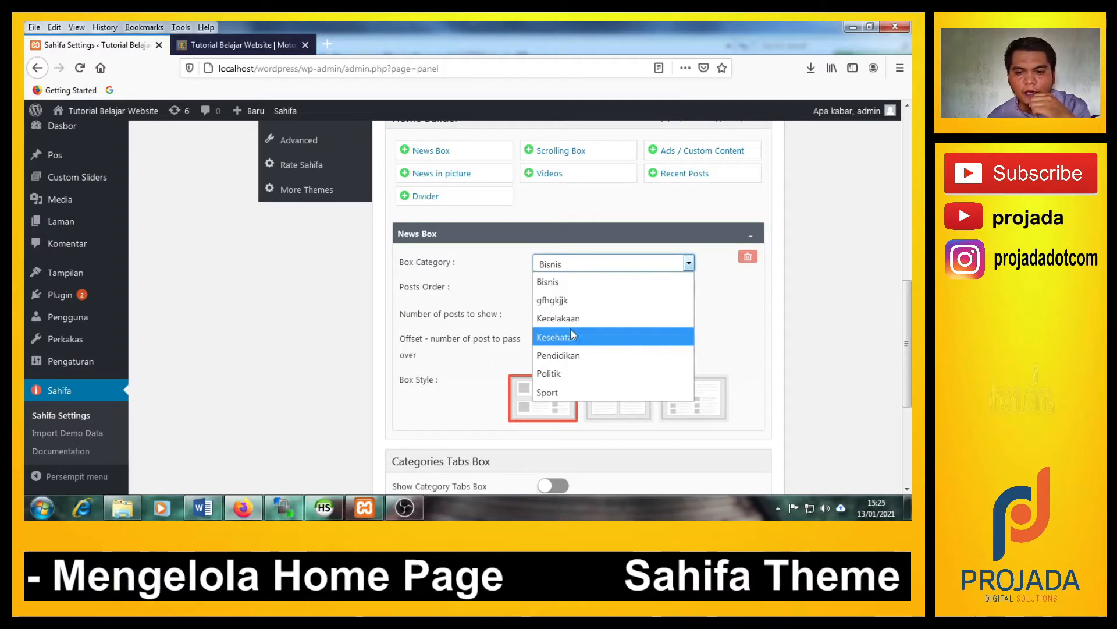
left_click(773, 330)
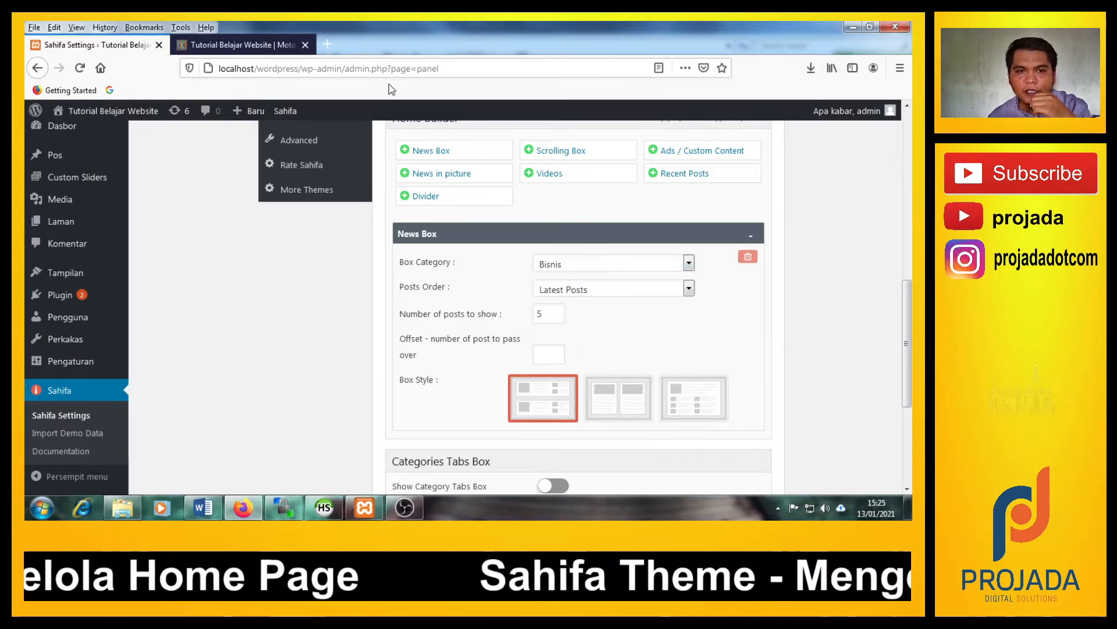
left_click(280, 48)
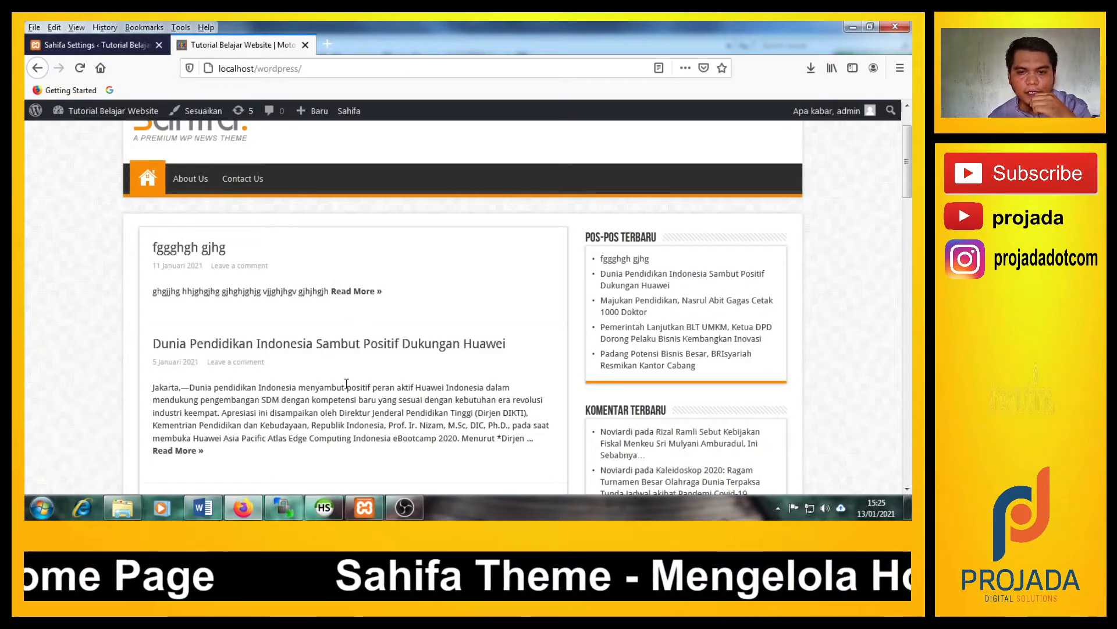
left_click(96, 46)
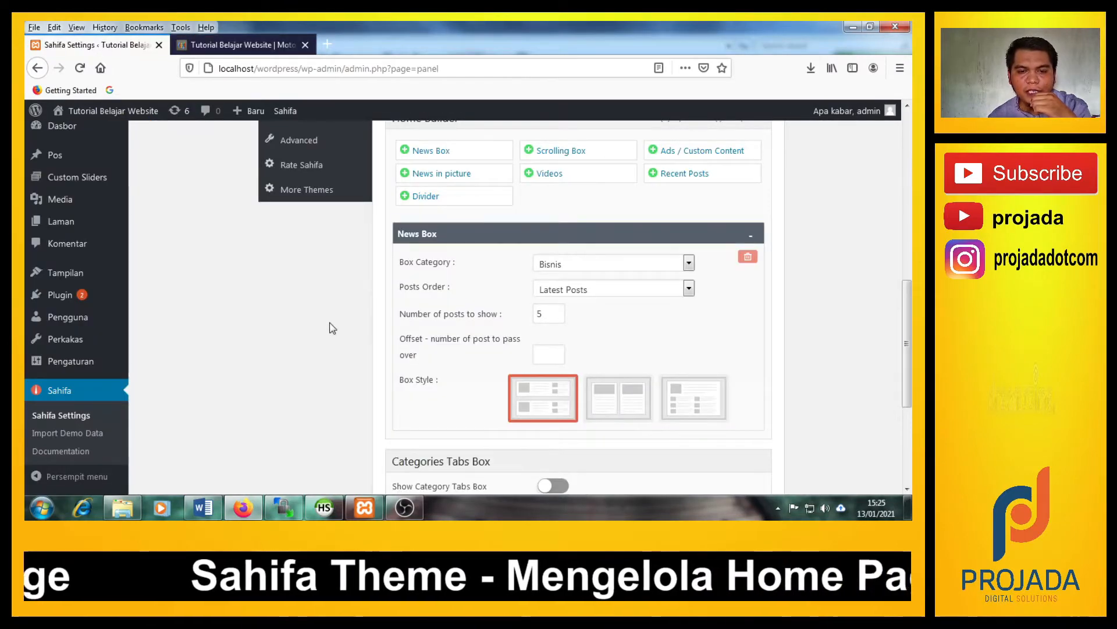
scroll(229, 298, "up", 2)
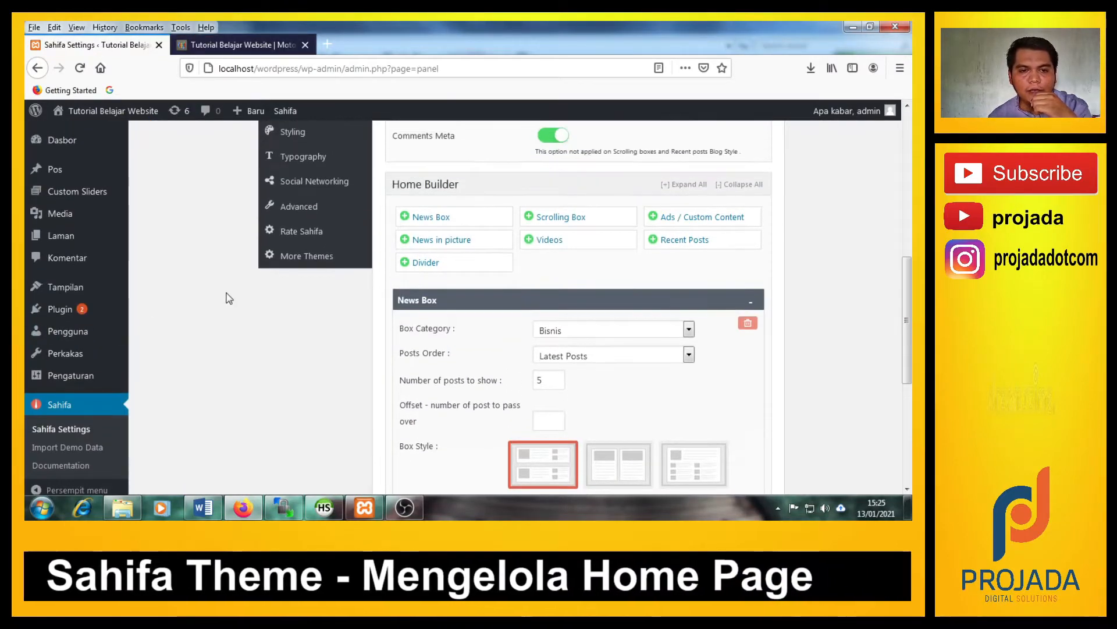
scroll(229, 298, "down", 2)
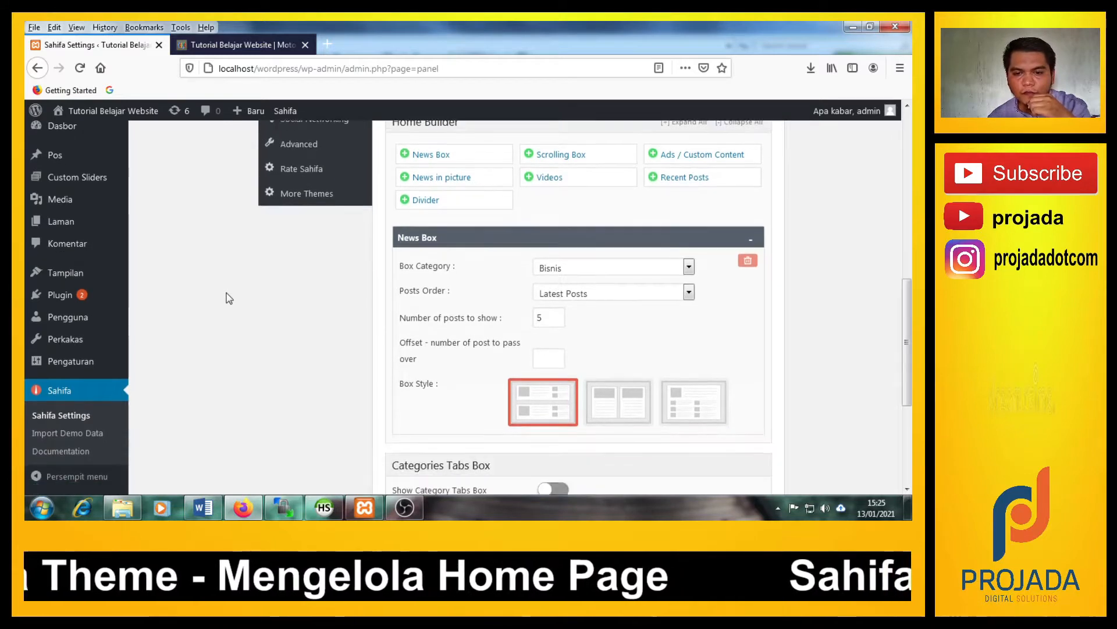
left_click(573, 266)
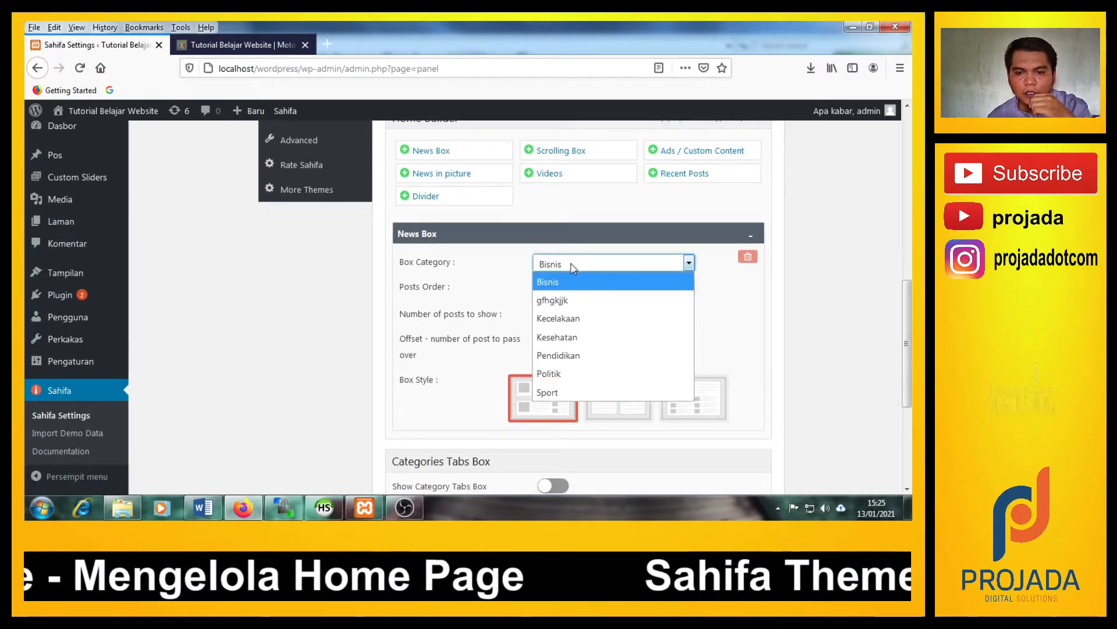
left_click(697, 309)
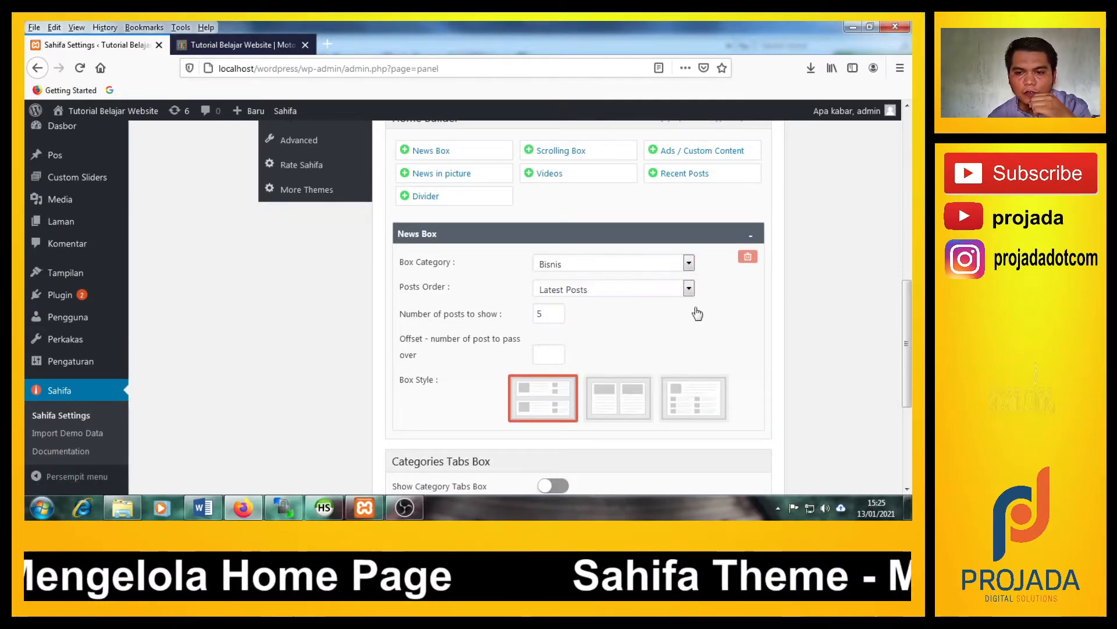
left_click(606, 266)
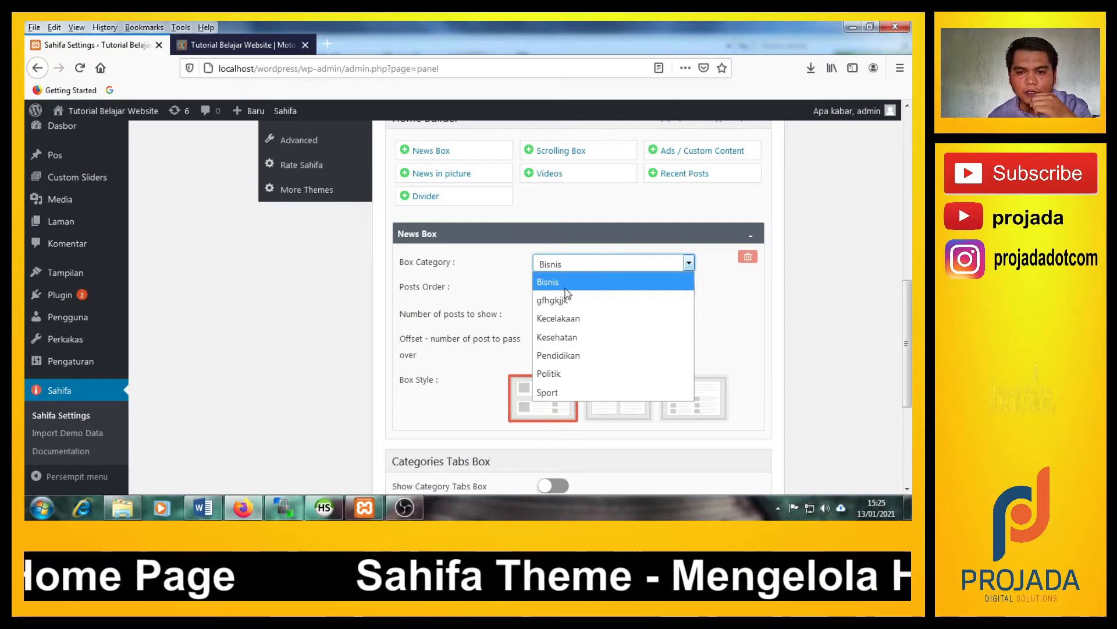
left_click(341, 301)
left_click(562, 266)
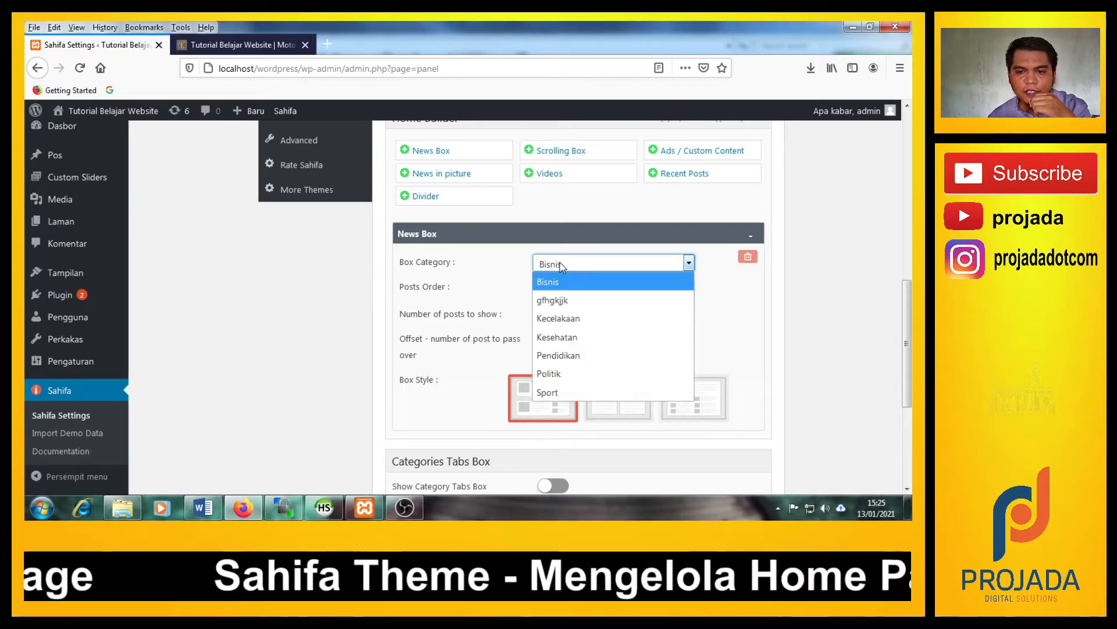
left_click(335, 330)
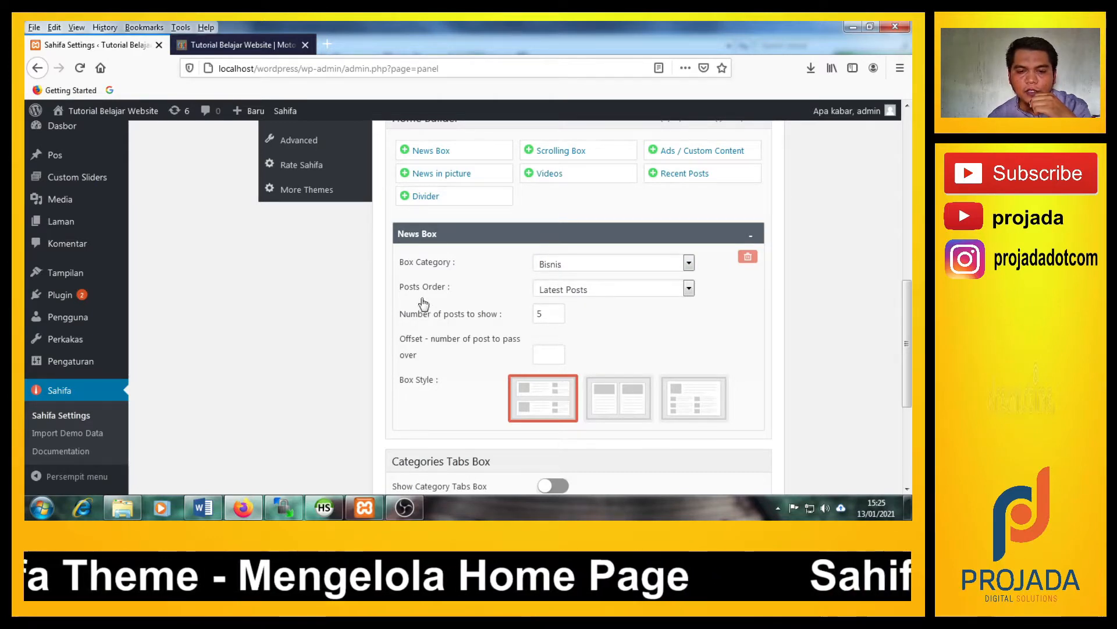
Inspect the available Posts Order choices for the News Box.
left_click(584, 295)
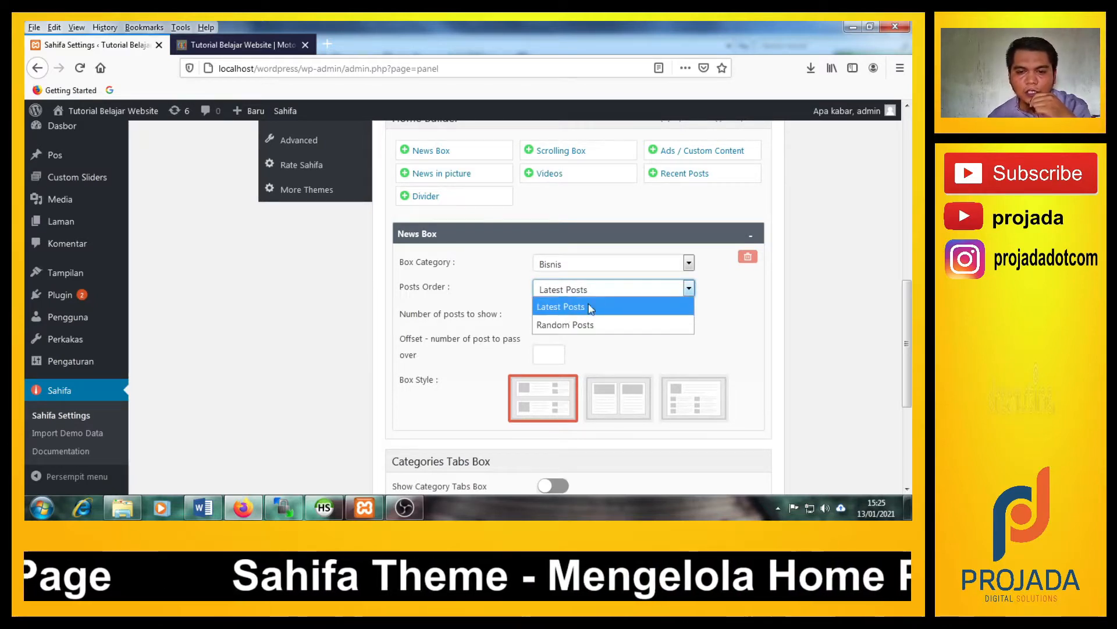
left_click(602, 297)
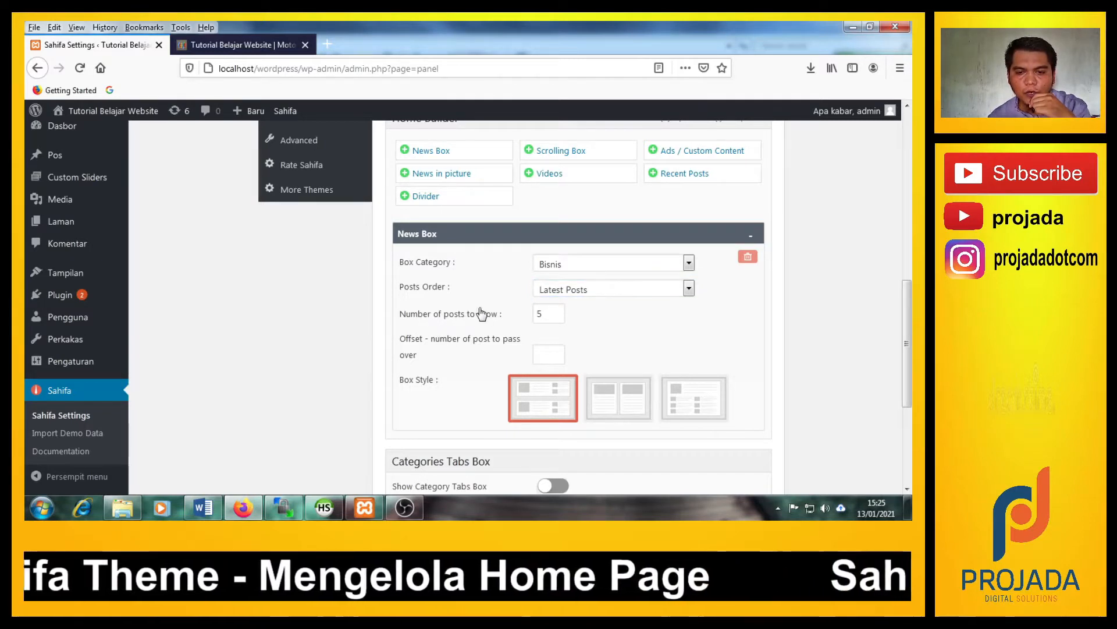
left_click(563, 291)
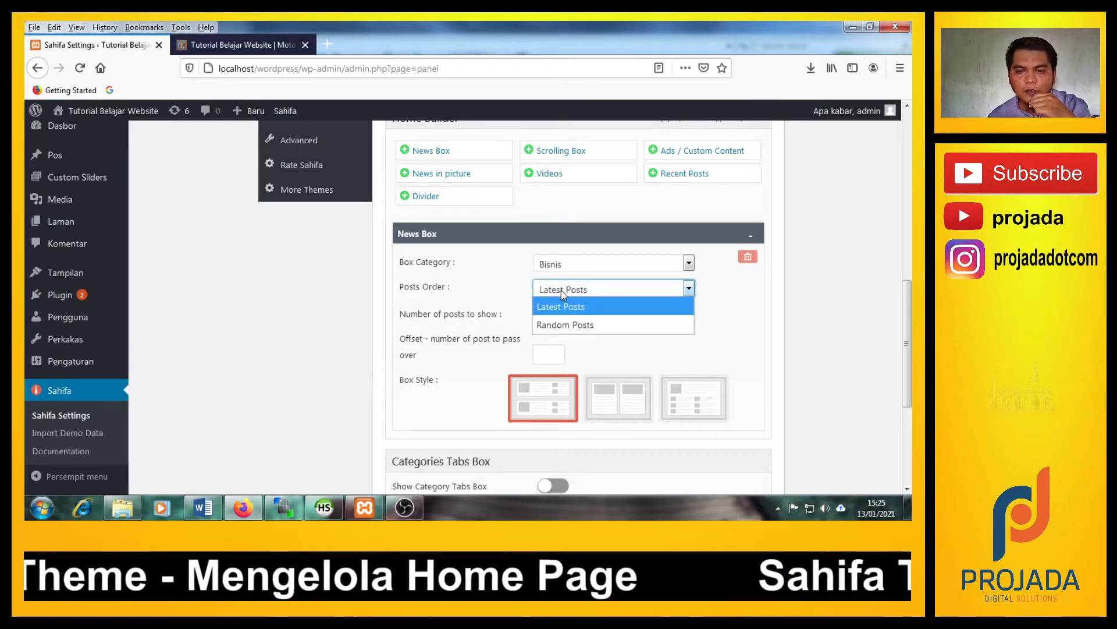
left_click(272, 362)
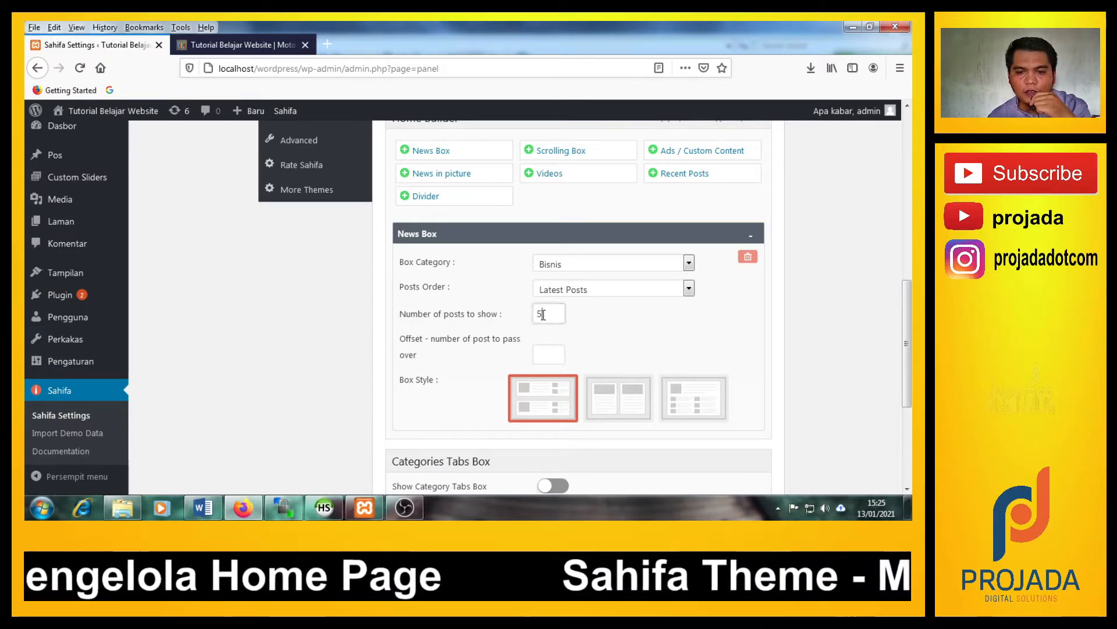
Examine the "Number of posts to show" setting alongside the News Box's category and posts order.
left_click_drag(543, 314, 535, 314)
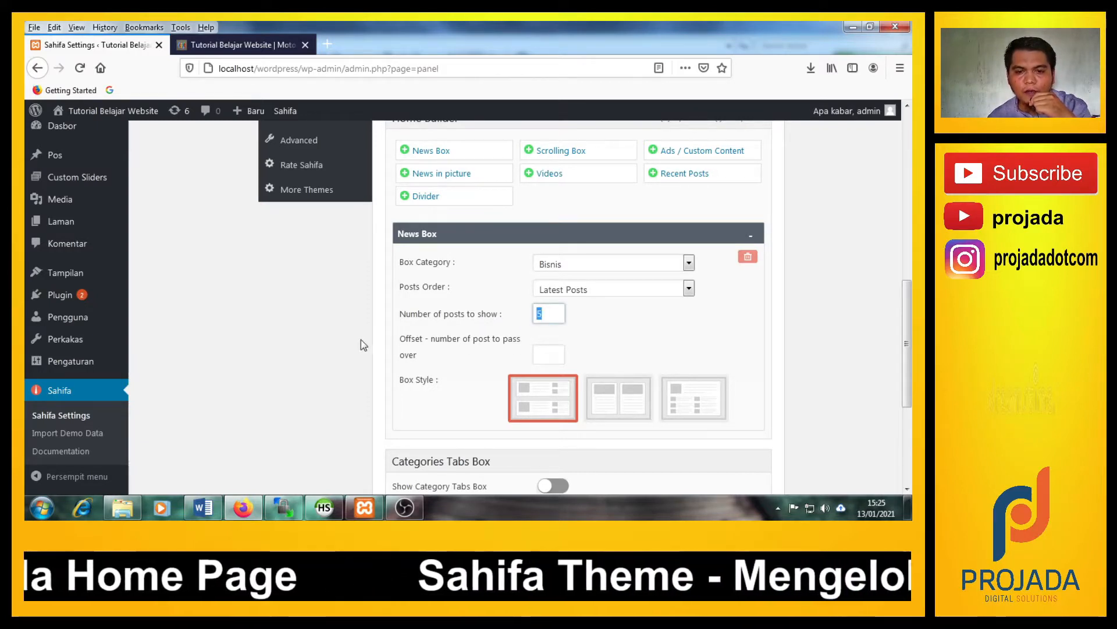
left_click(326, 338)
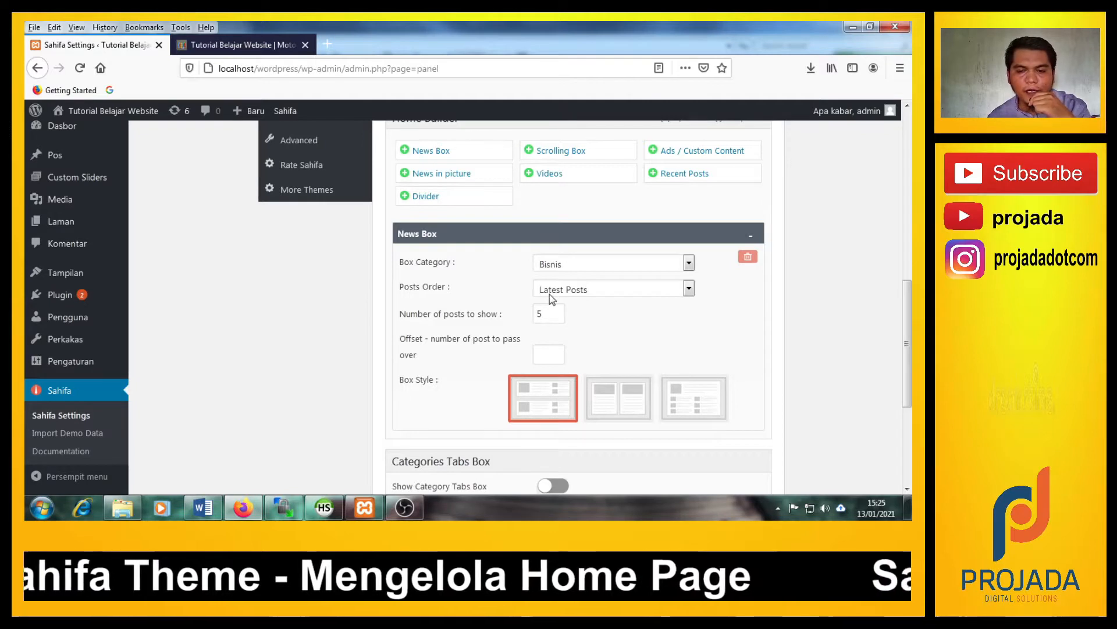
left_click_drag(556, 314, 531, 314)
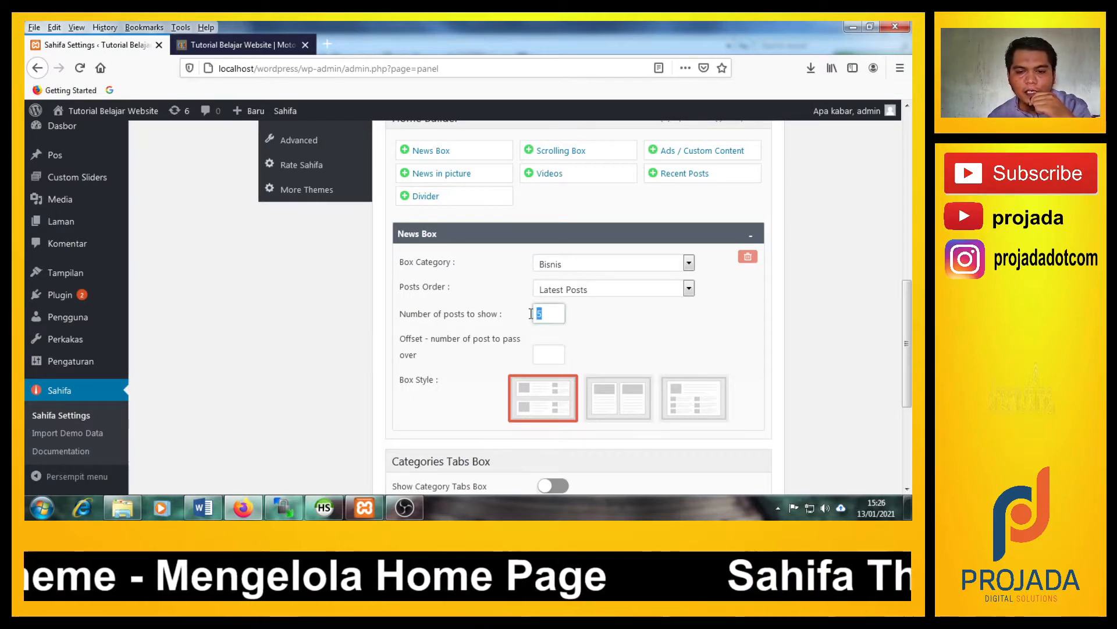
left_click(543, 313)
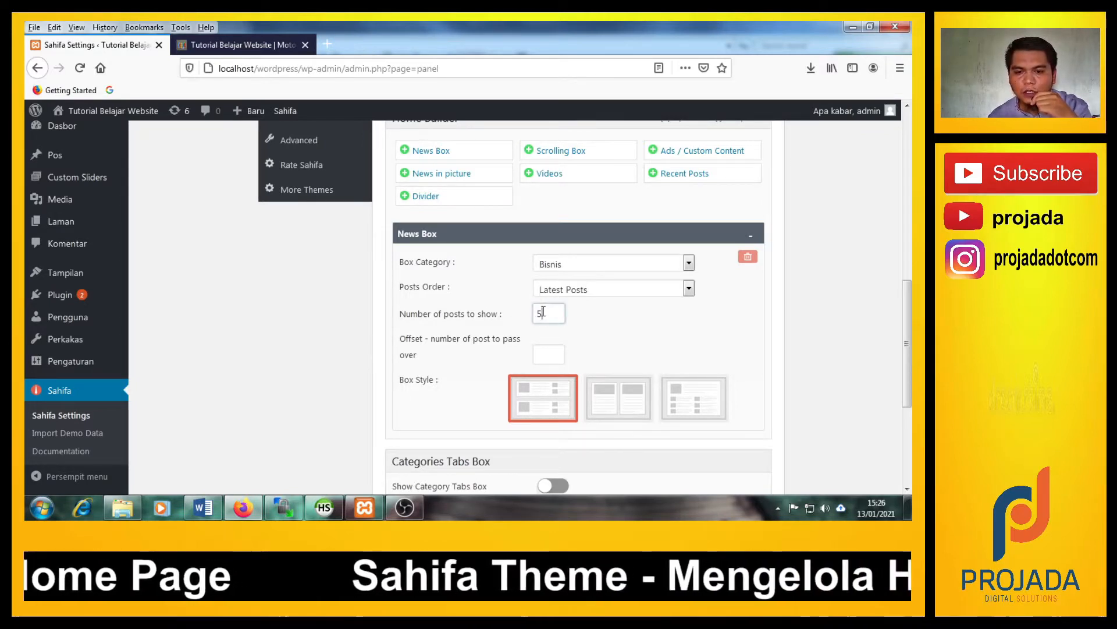
left_click(334, 343)
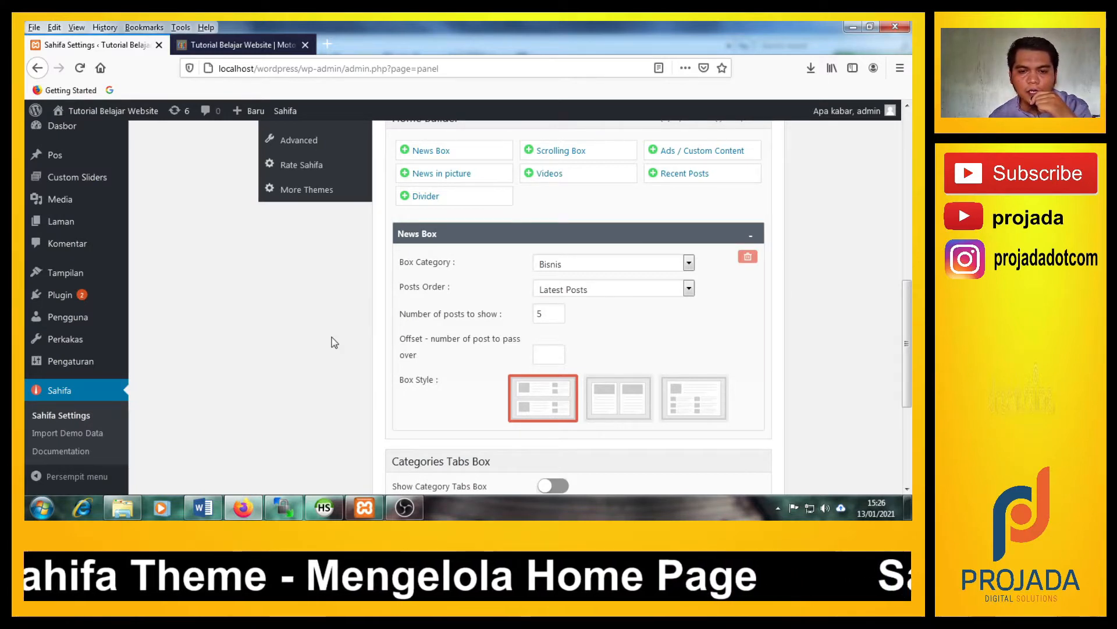
double_click(541, 314)
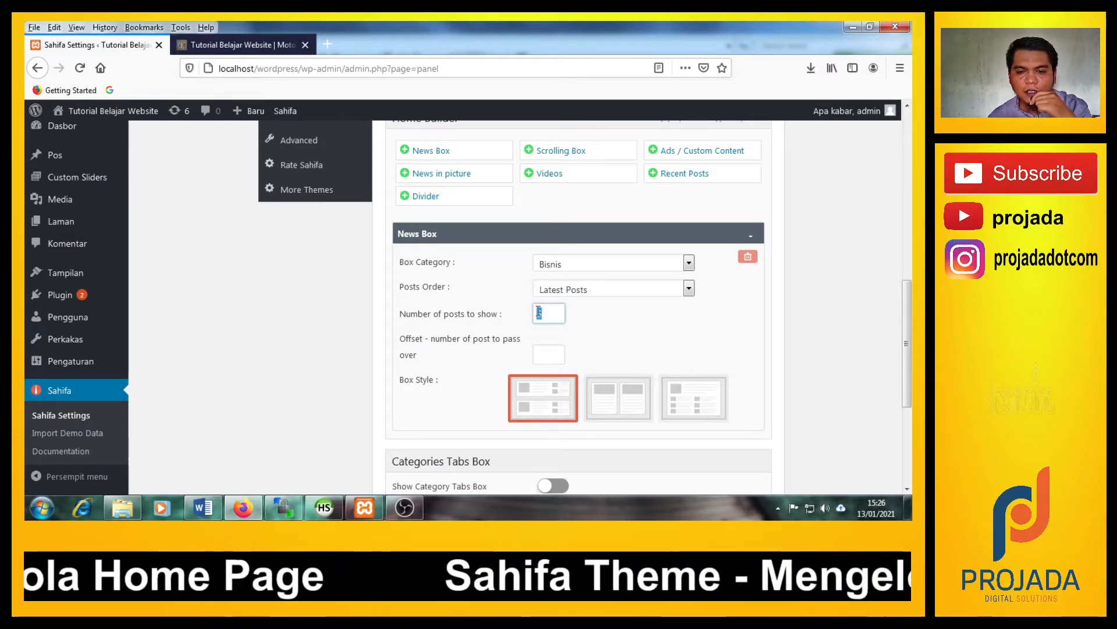
left_click(344, 338)
left_click_drag(549, 313, 531, 314)
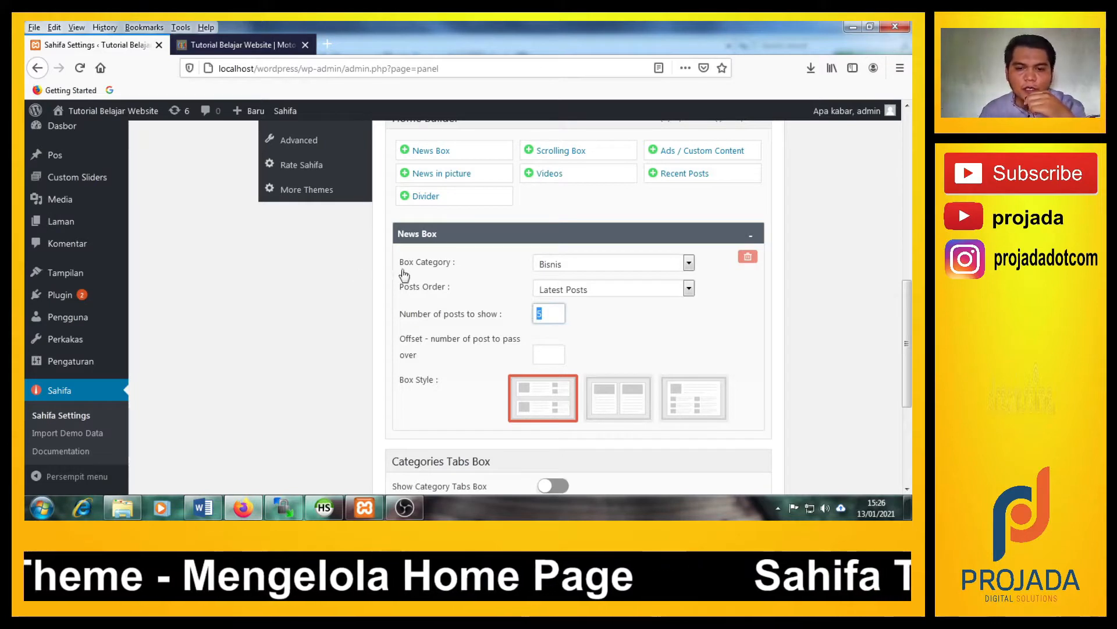
left_click(335, 345)
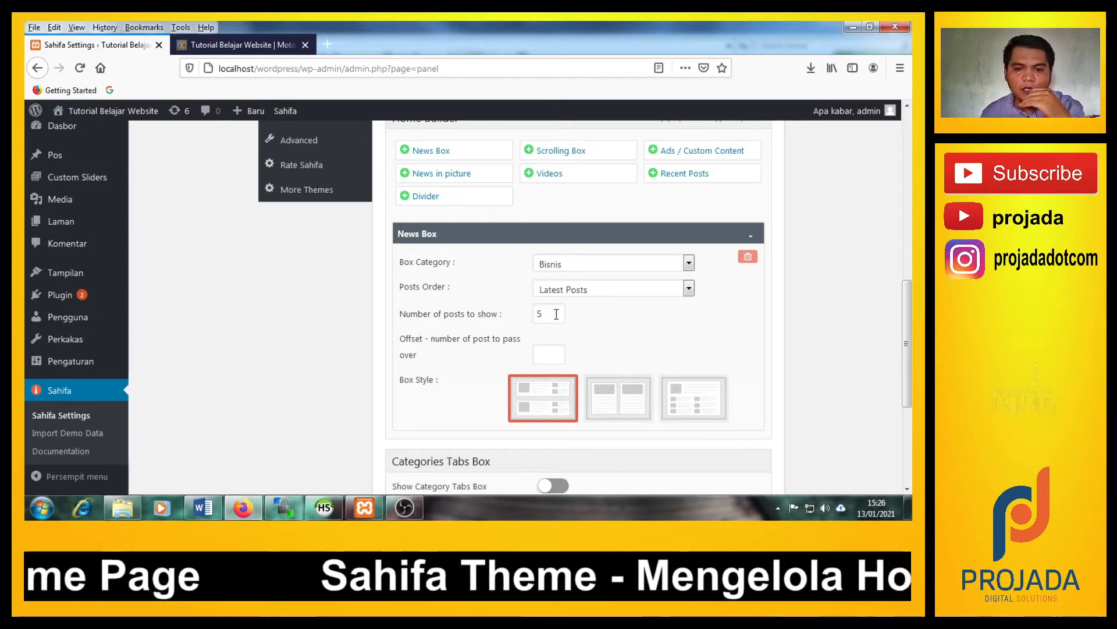
left_click_drag(556, 315, 537, 315)
left_click(342, 330)
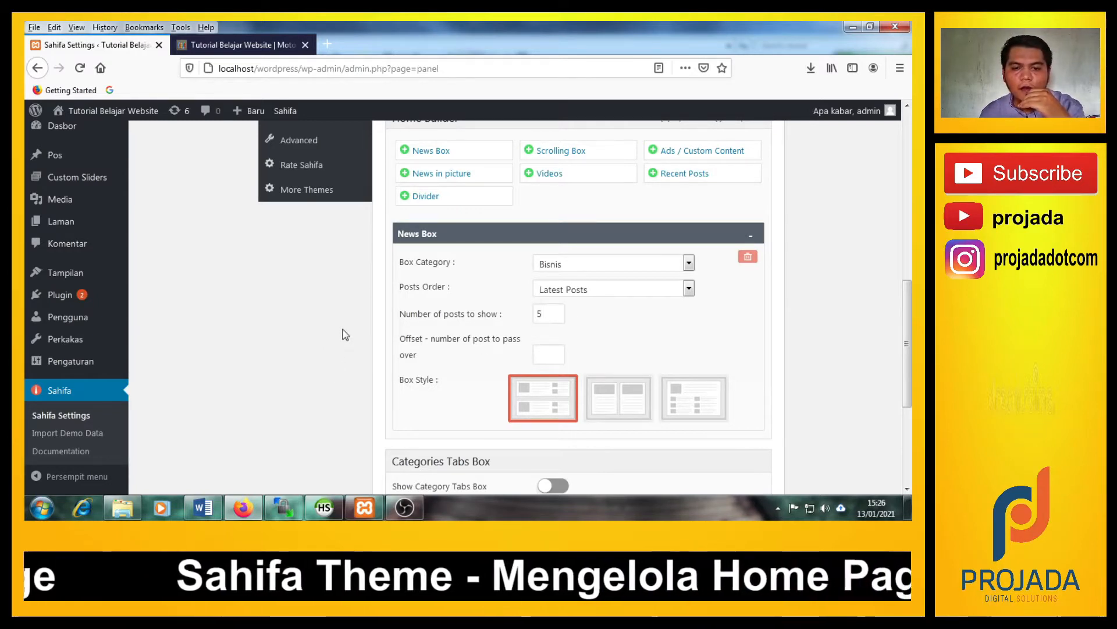
Check the posts on the website's front page against the News Box's post count and category settings.
left_click(248, 45)
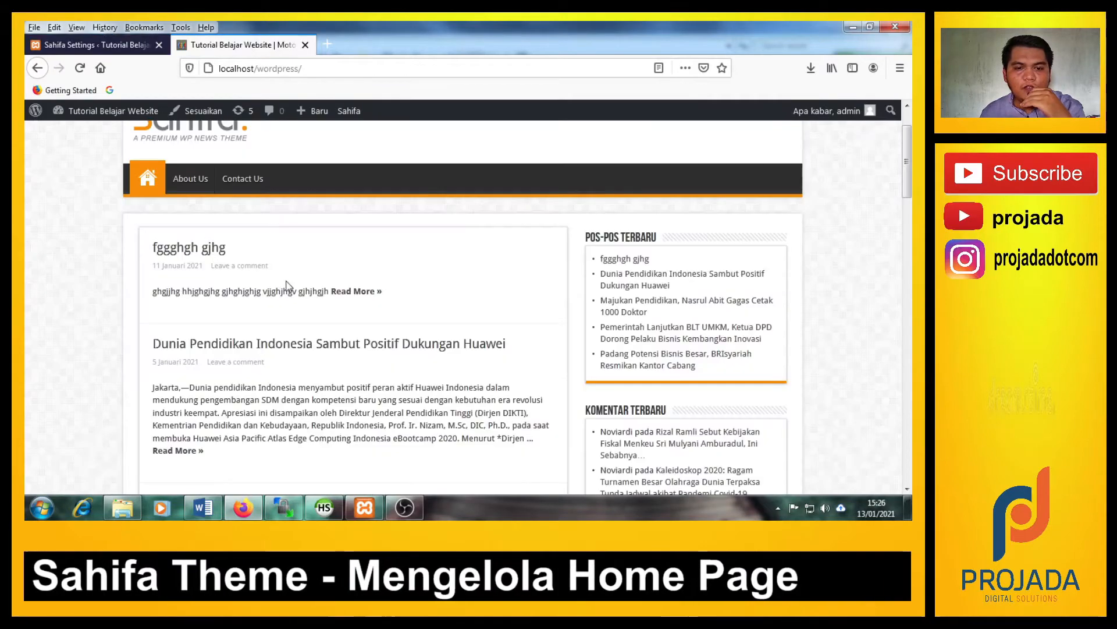
left_click(87, 45)
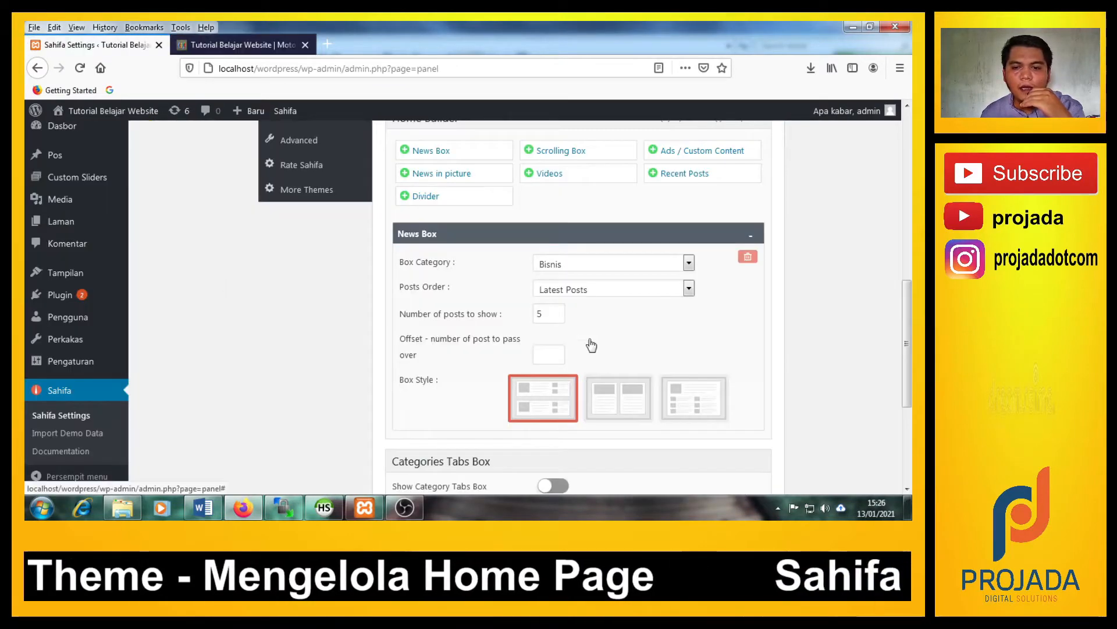
left_click(542, 313)
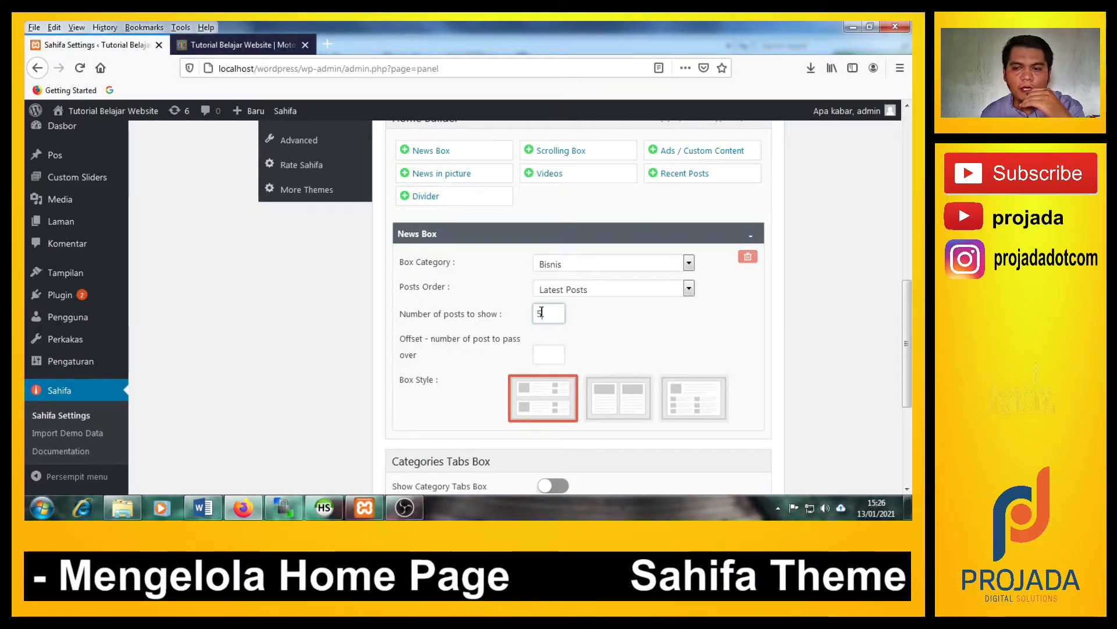
left_click(564, 264)
left_click(289, 334)
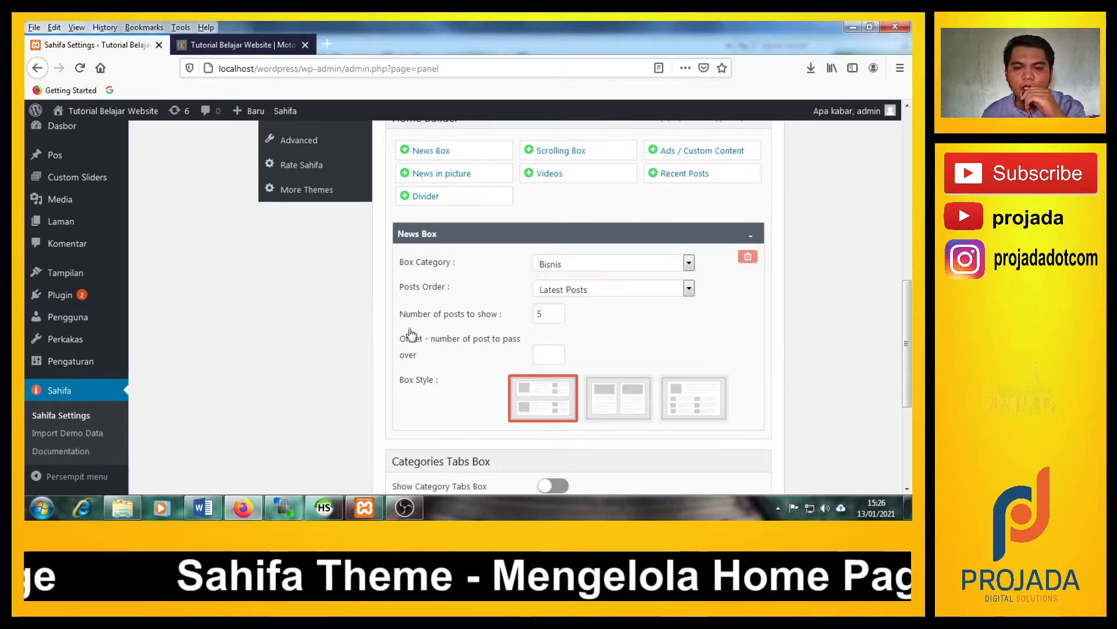
Review the News Box's post count, offset and Box Style options, comparing them with the posts on the website's front page.
left_click_drag(552, 313, 529, 314)
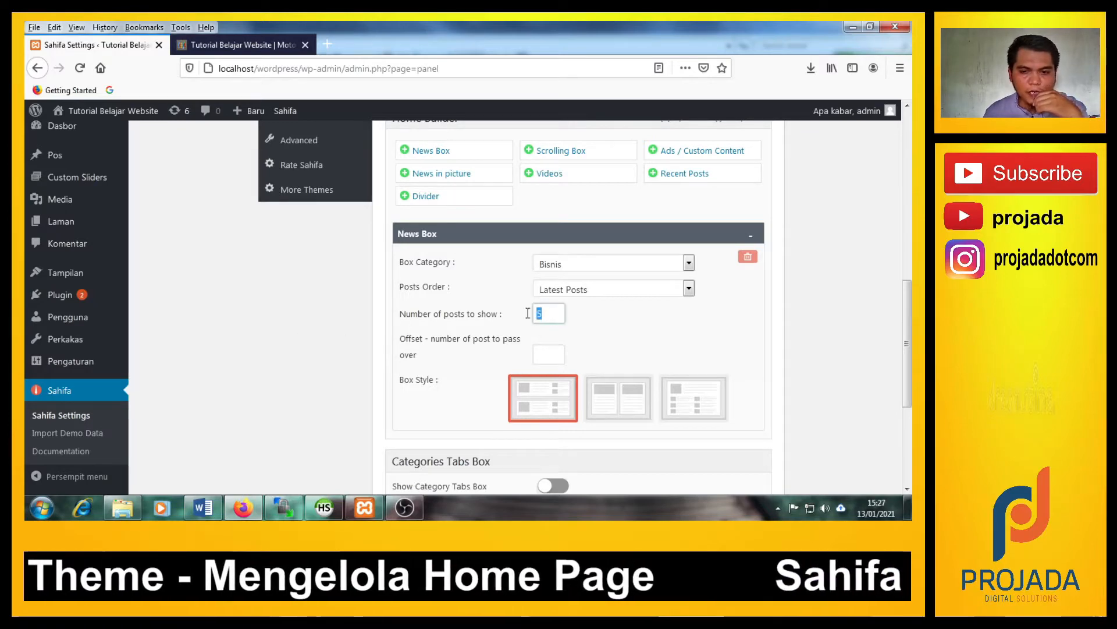
left_click(347, 354)
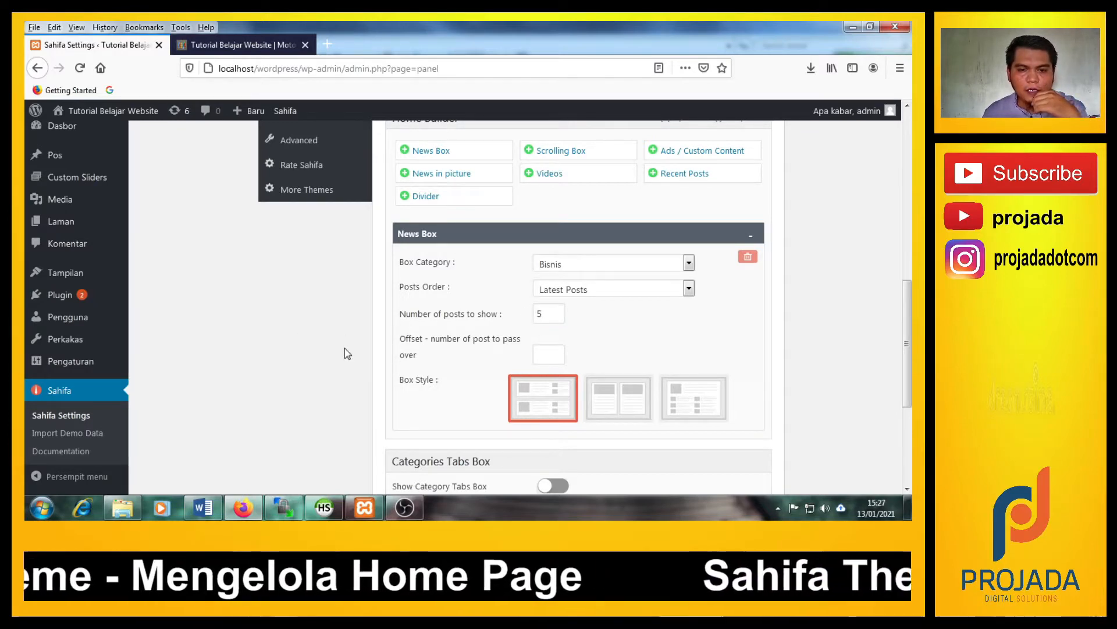
left_click(233, 47)
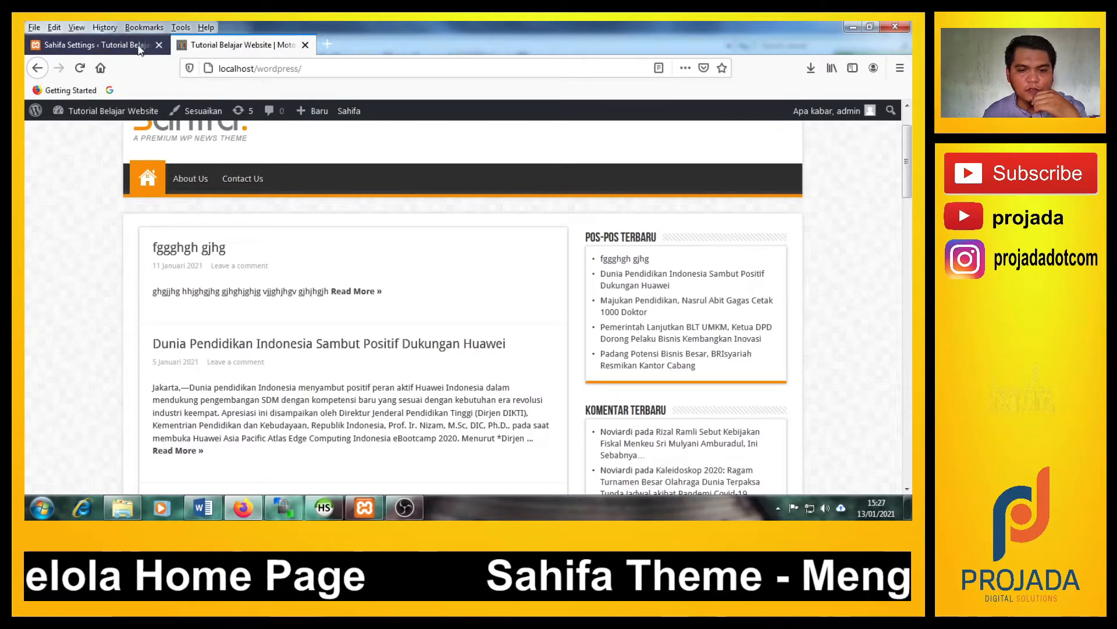
left_click(140, 51)
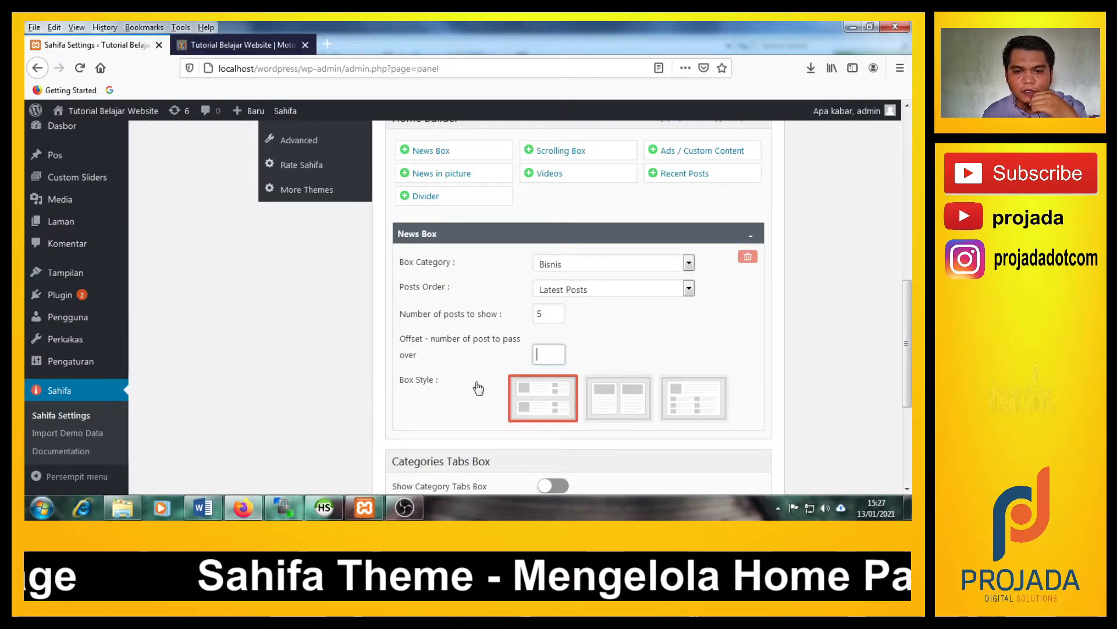
scroll(335, 380, "down", 2)
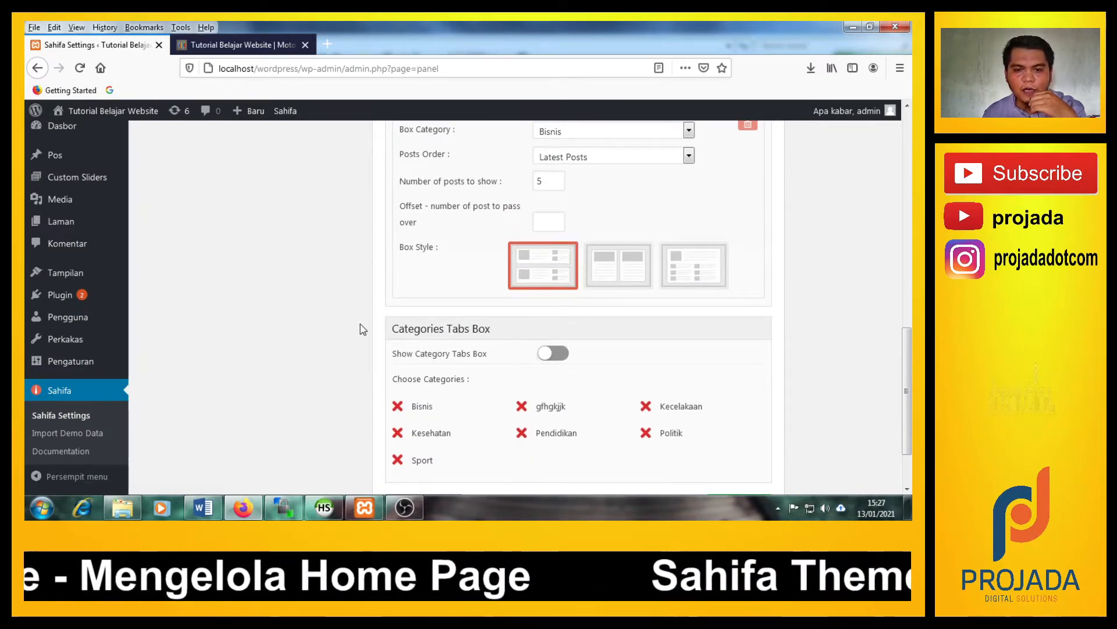
scroll(360, 330, "up", 2)
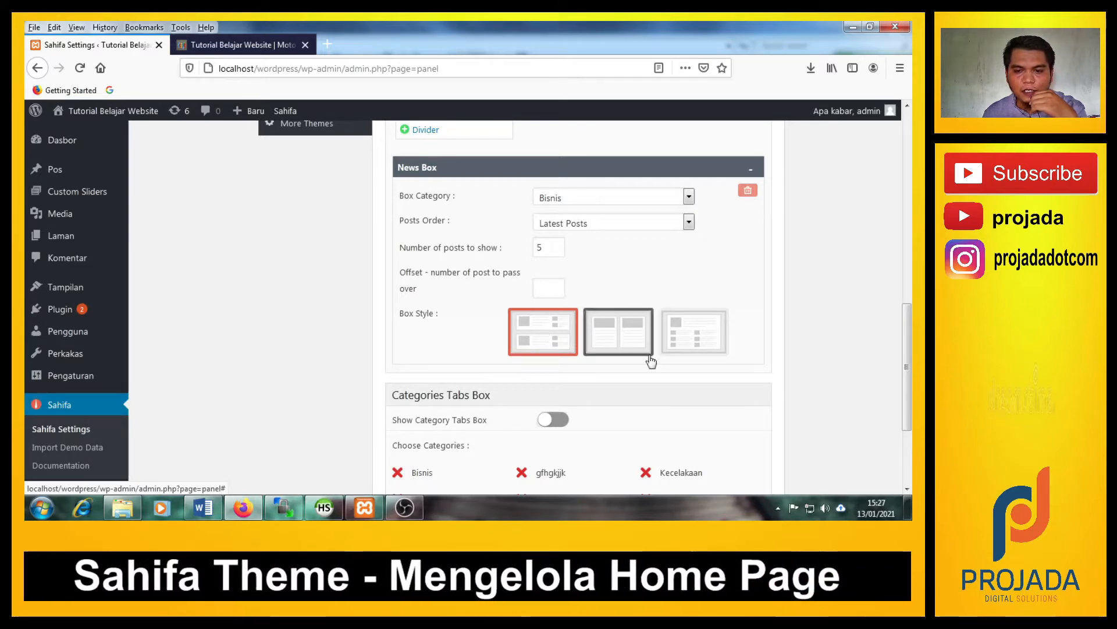
Save the Homepage settings and reload the website's front page to display the Bisnis News Box.
scroll(845, 359, "up", 6)
scroll(843, 356, "up", 10)
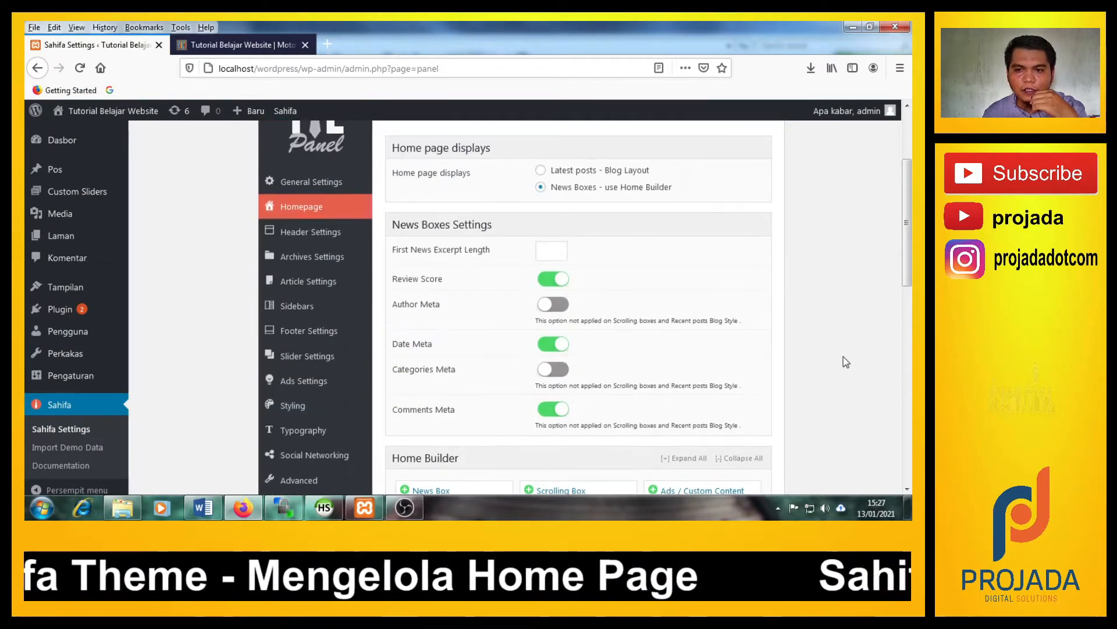
left_click(751, 241)
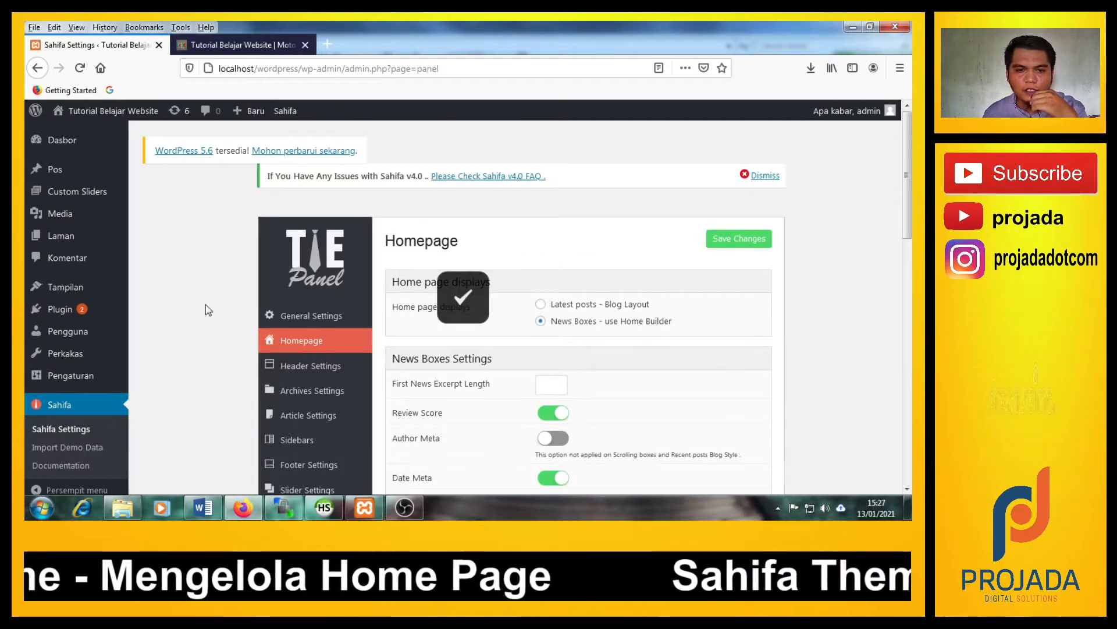
left_click(244, 45)
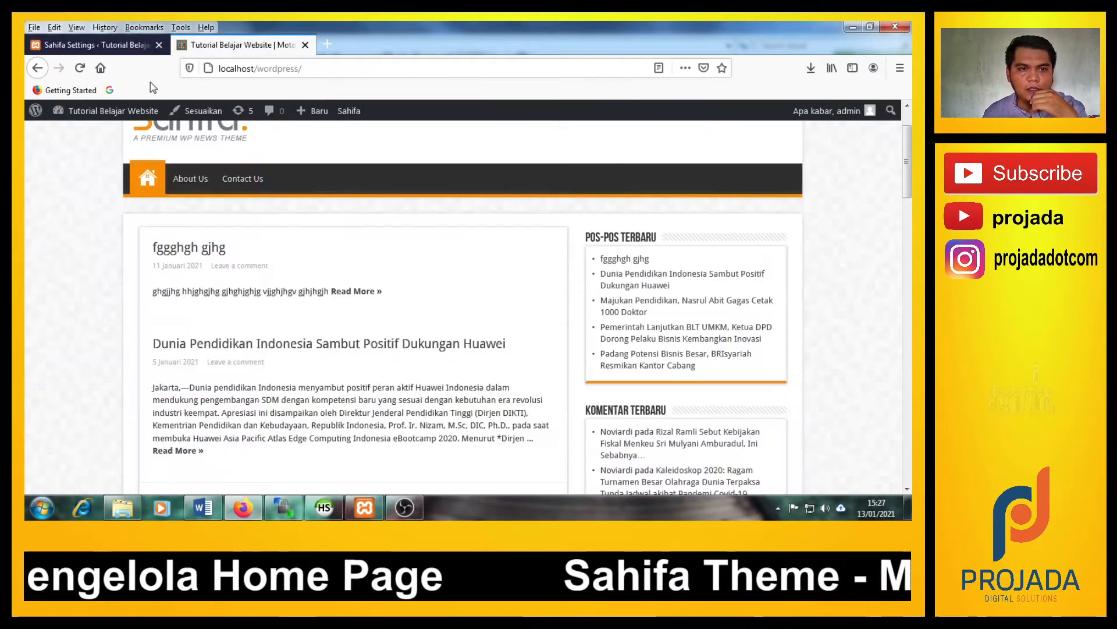
left_click(80, 67)
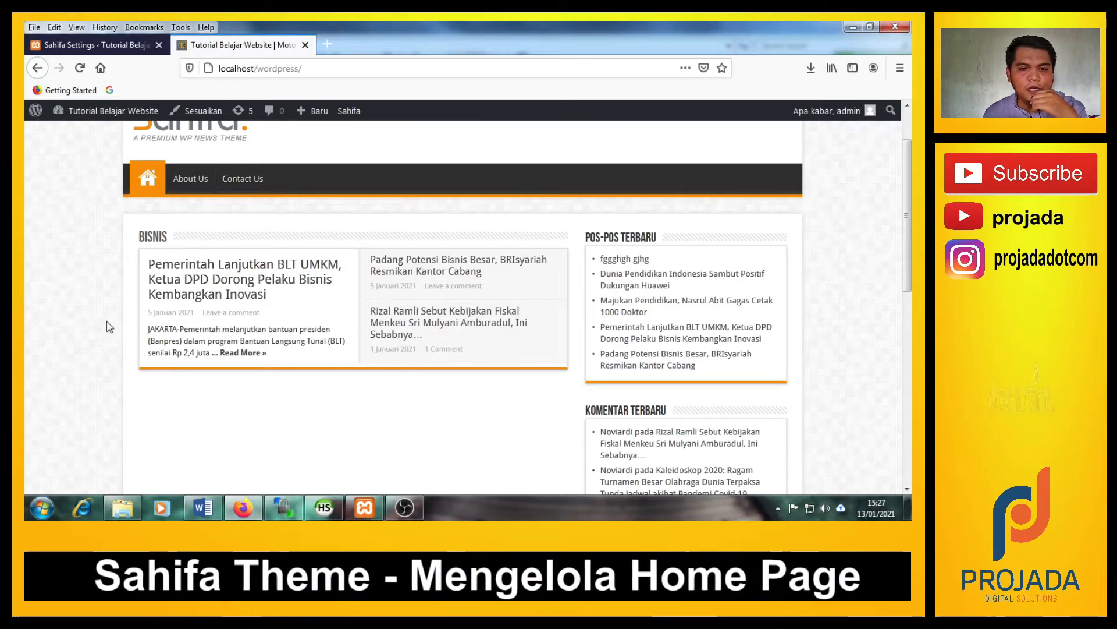
Compare the News Box's category, post count and Box Style settings with the Bisnis block on the front page.
left_click(96, 45)
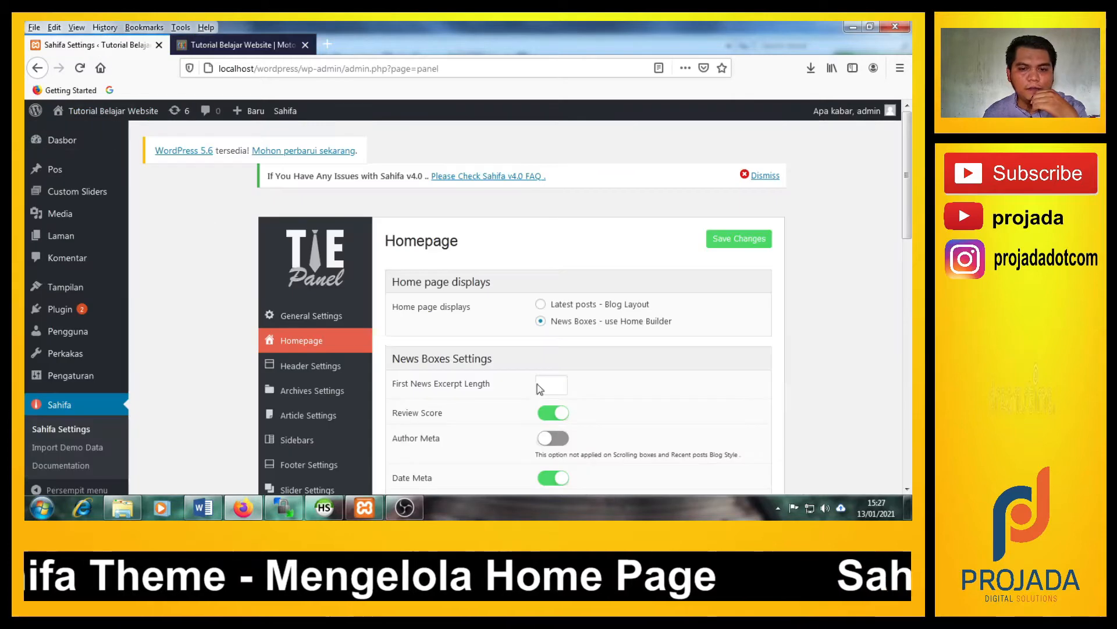
scroll(541, 388, "down", 5)
scroll(546, 389, "down", 4)
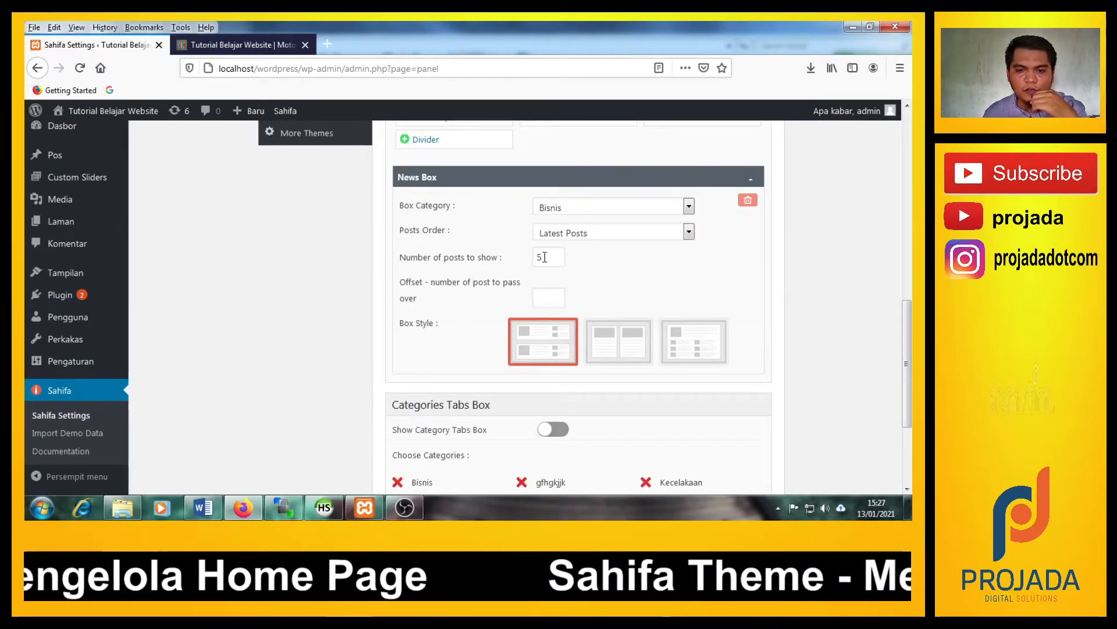
left_click(263, 47)
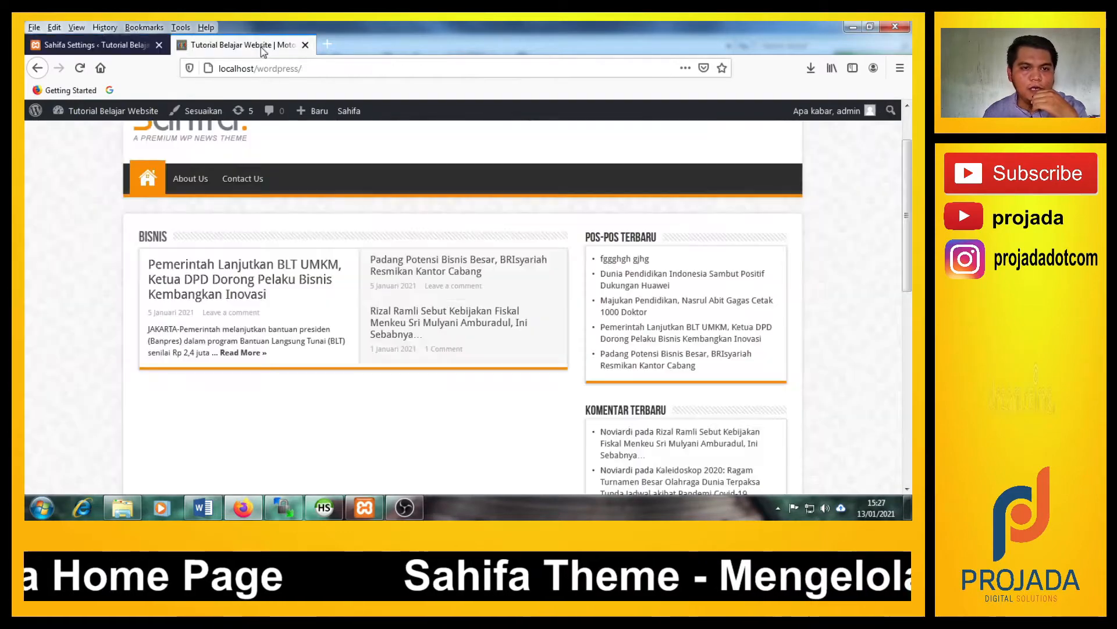
left_click(110, 46)
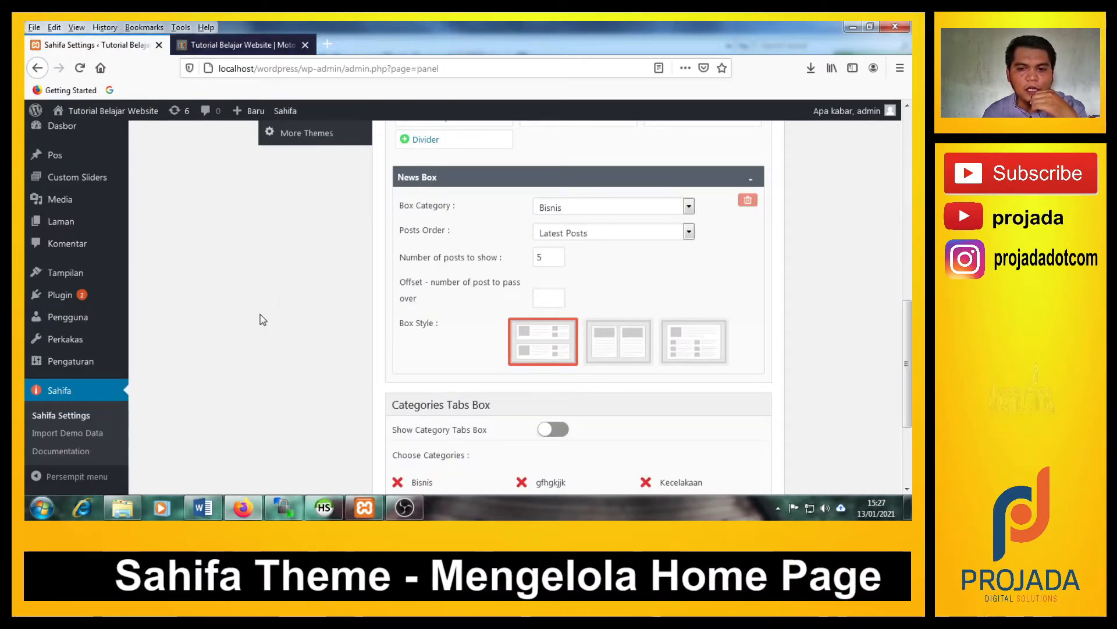
left_click(263, 45)
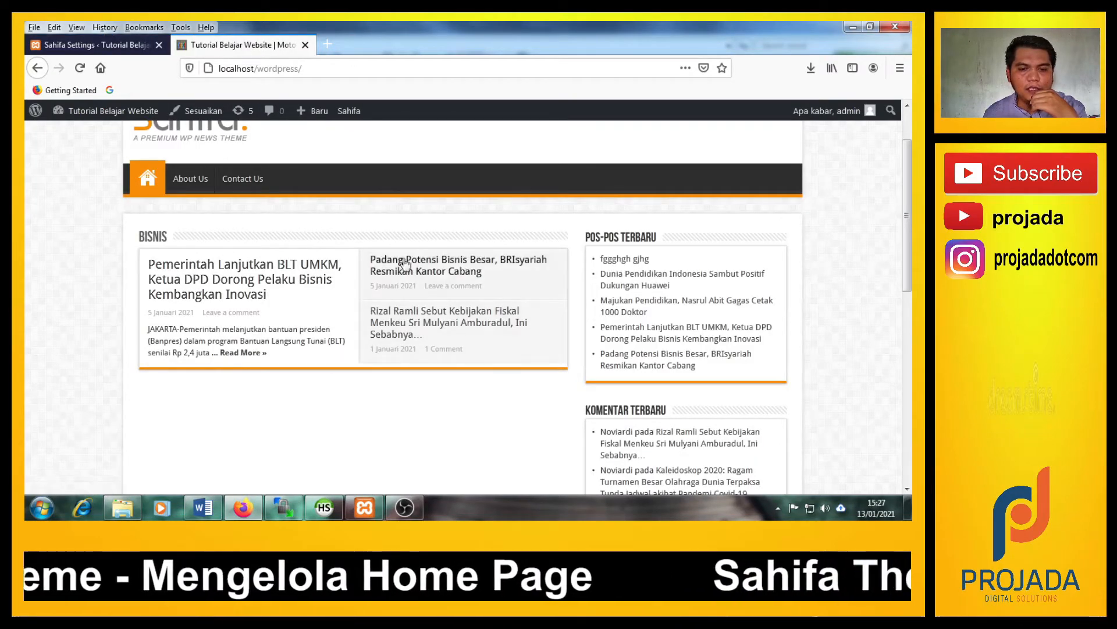
key("ctrl+Tab")
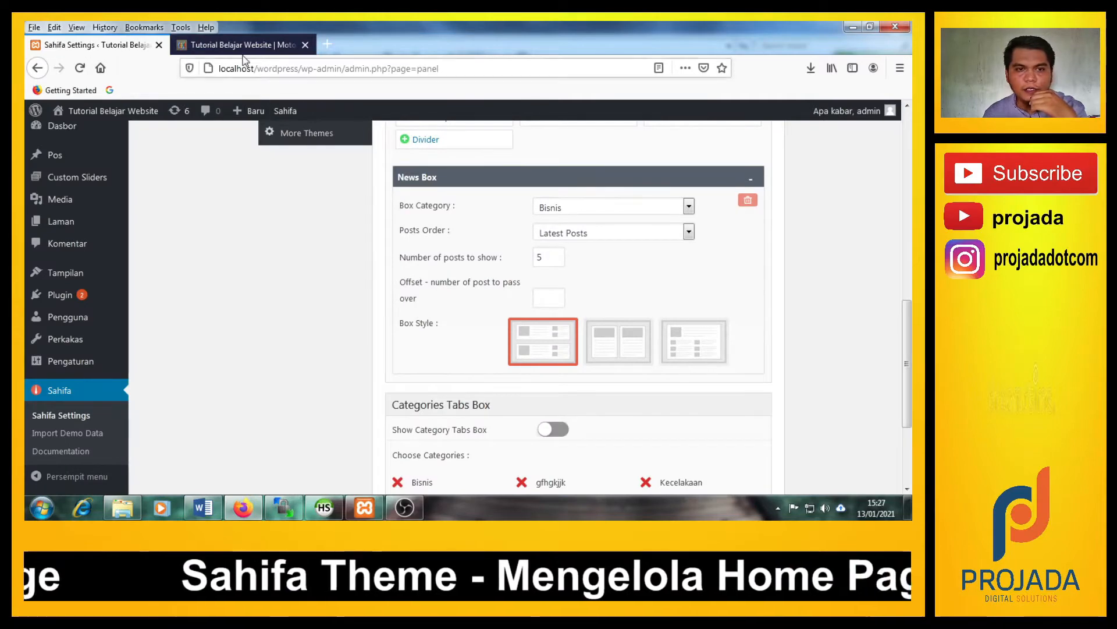
key("ctrl+Tab")
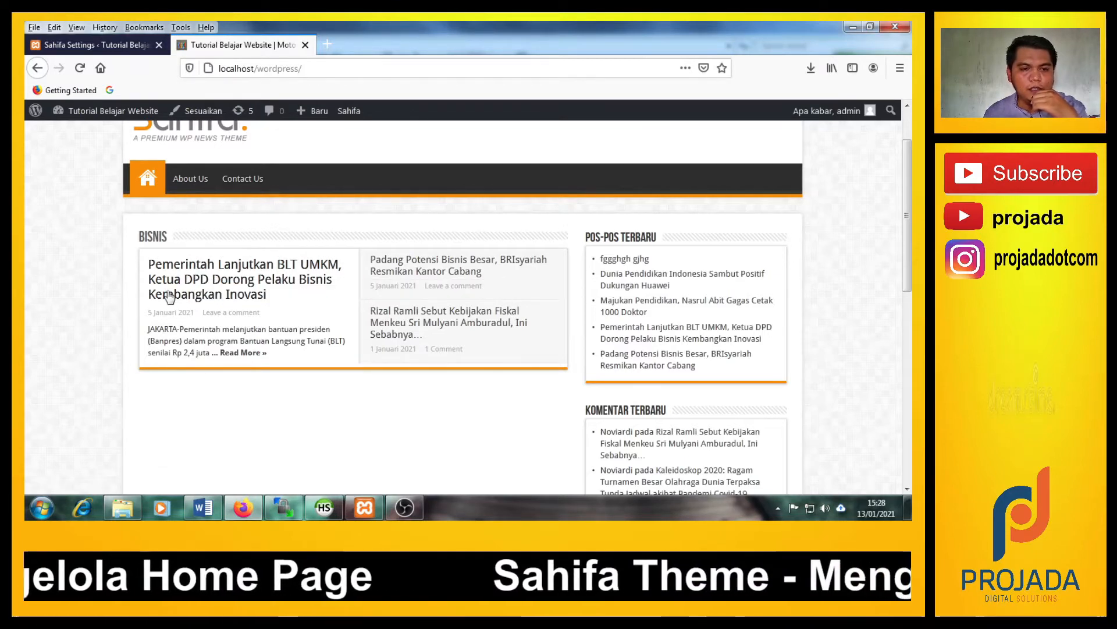
Open the post "Pemerintah Lanjutkan BLT UMKM, Ketua DPD Dorong Pelaku Bisnis Kembangkan Inovasi" for editing from the list of posts.
left_click(96, 45)
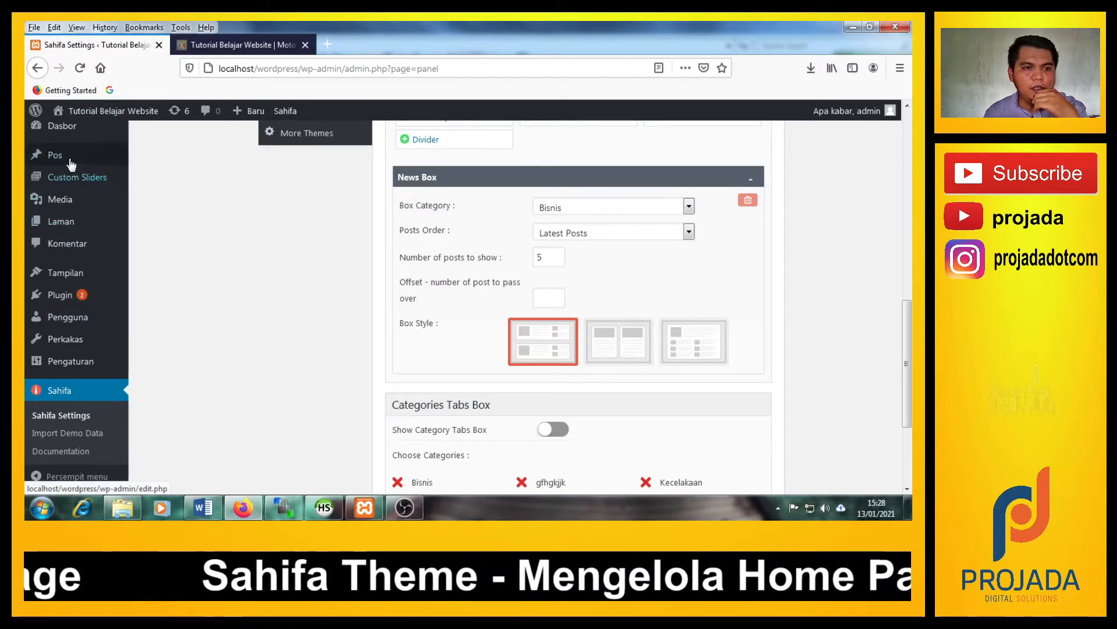
scroll(70, 273, "up", 3)
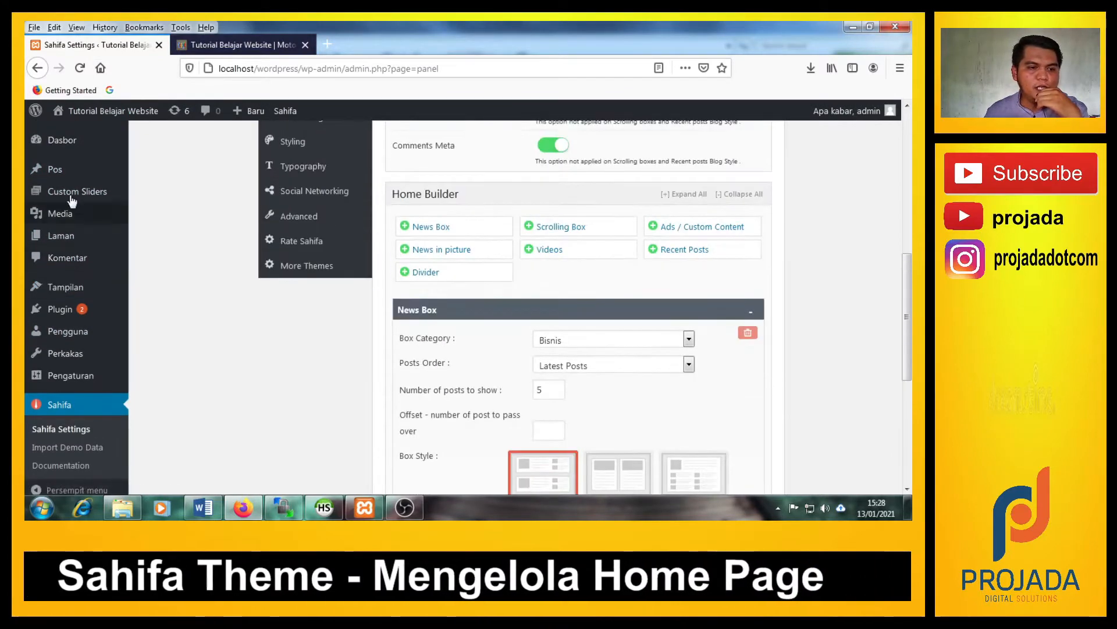
mouse_move(91, 167)
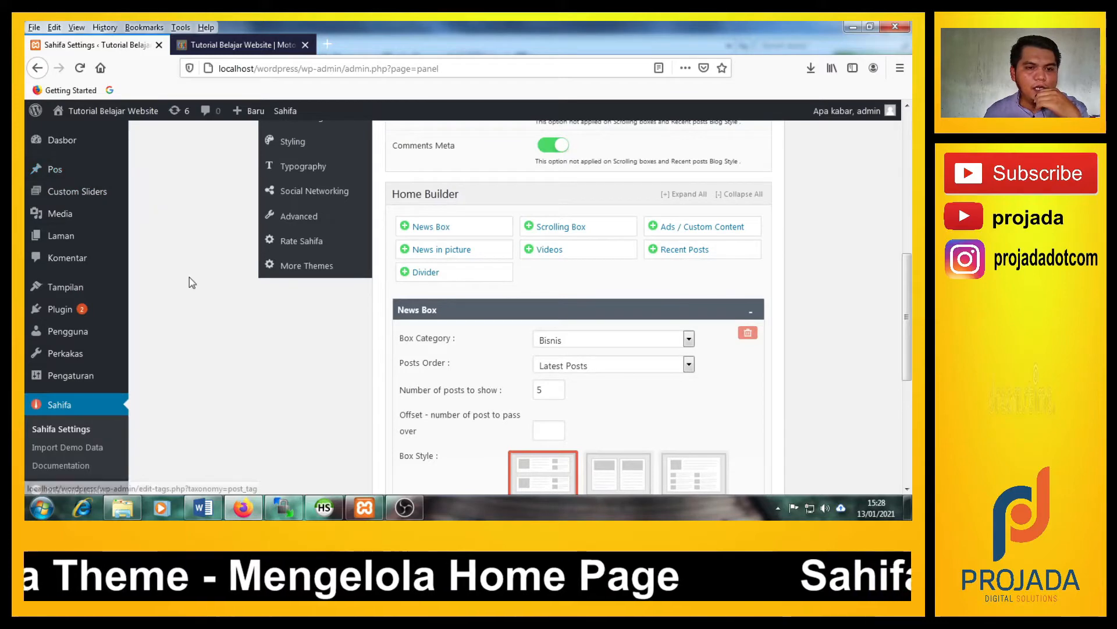
left_click(244, 45)
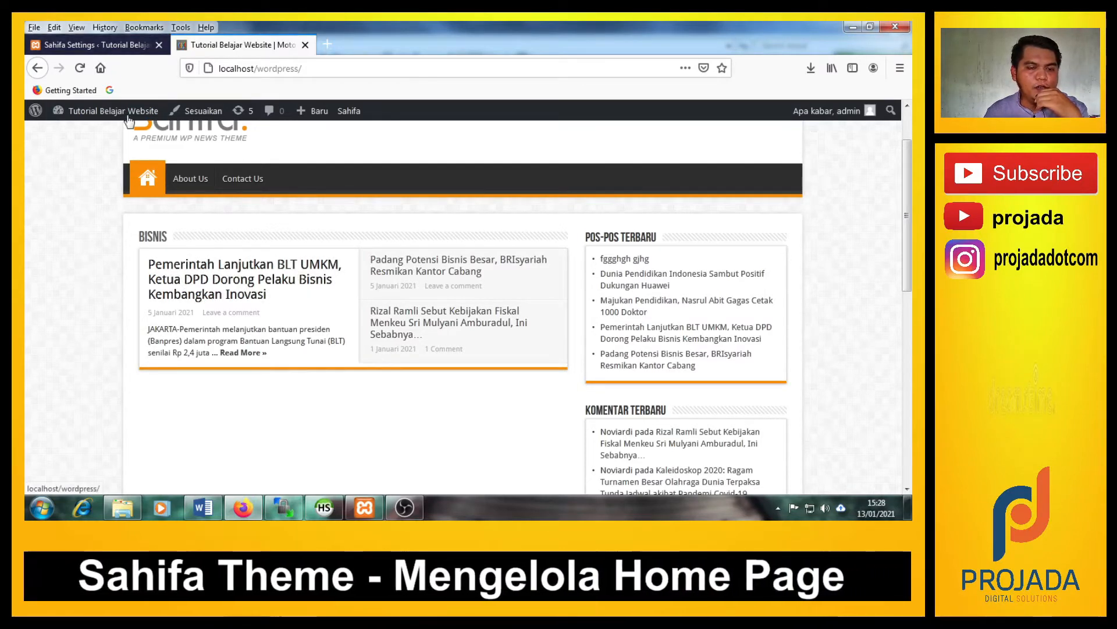
left_click(93, 44)
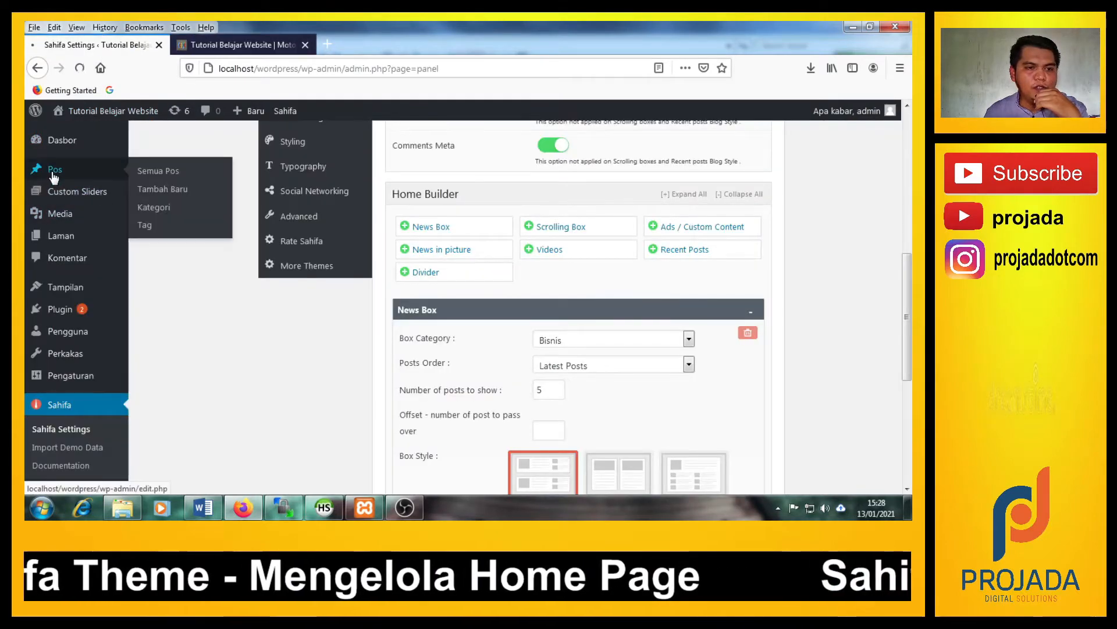
left_click(53, 173)
scroll(282, 356, "down", 4)
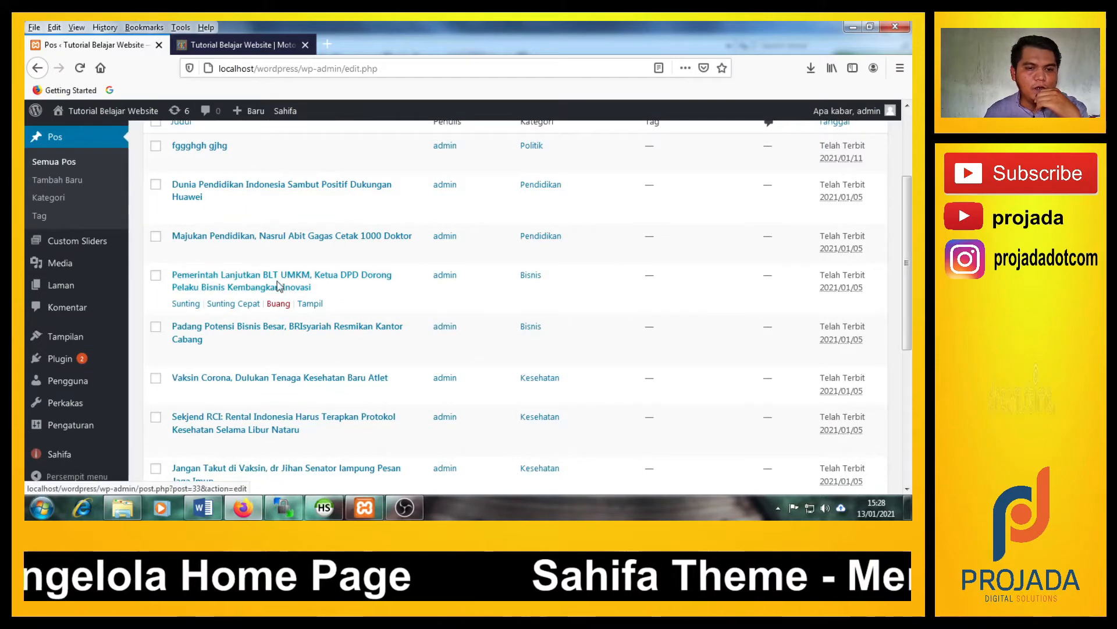
left_click(263, 285)
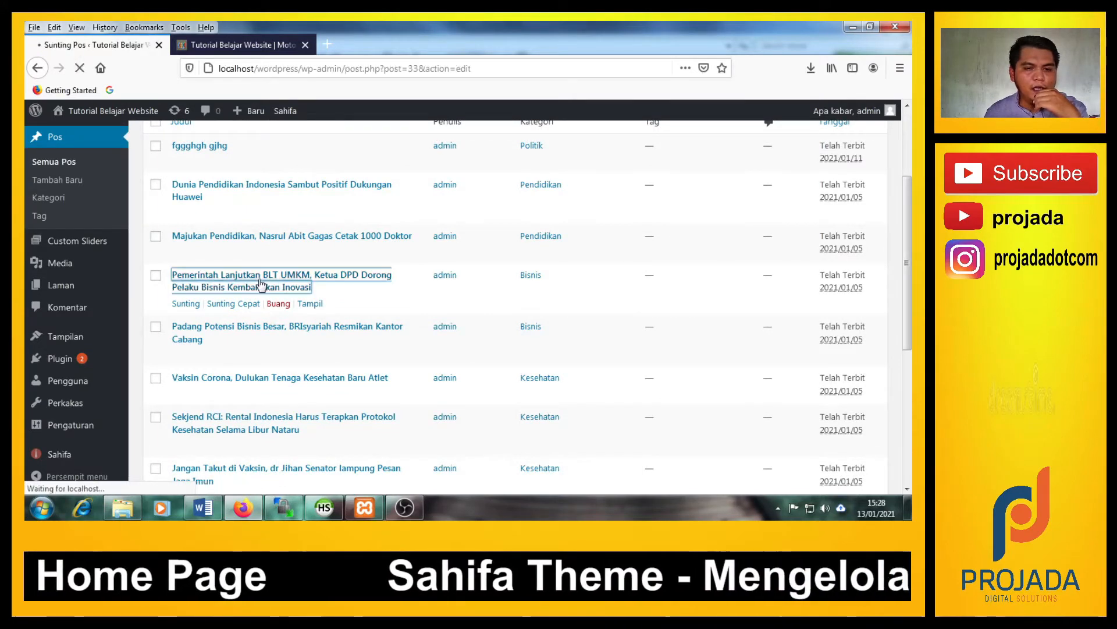
Examine the post's content together with its Kategori, Tag and Gambar Fitur settings.
scroll(483, 372, "down", 3)
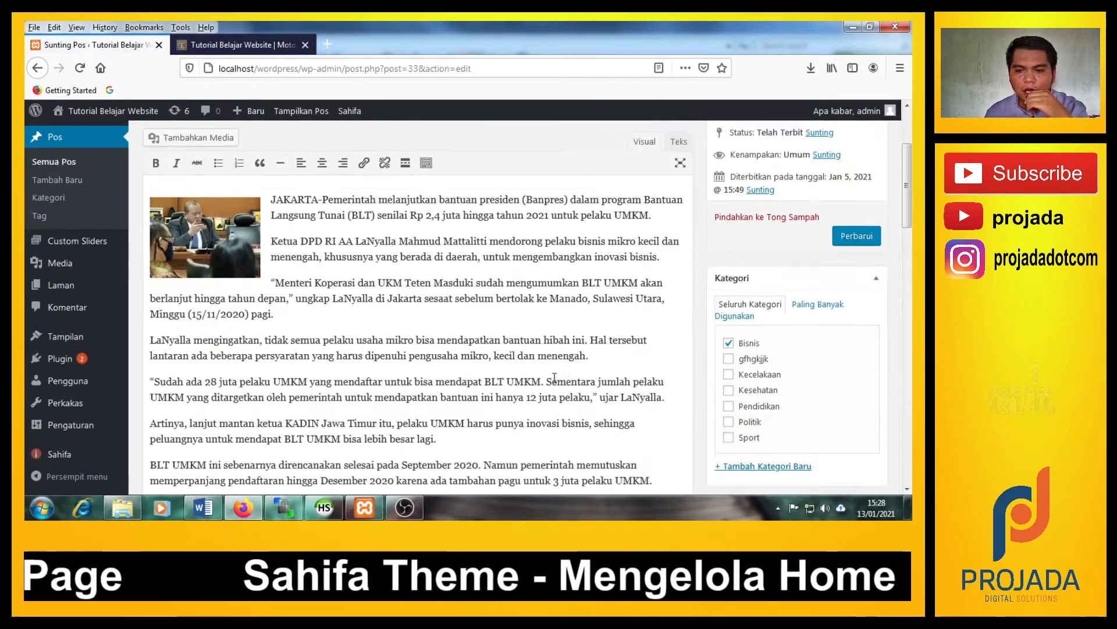
scroll(590, 368, "down", 10)
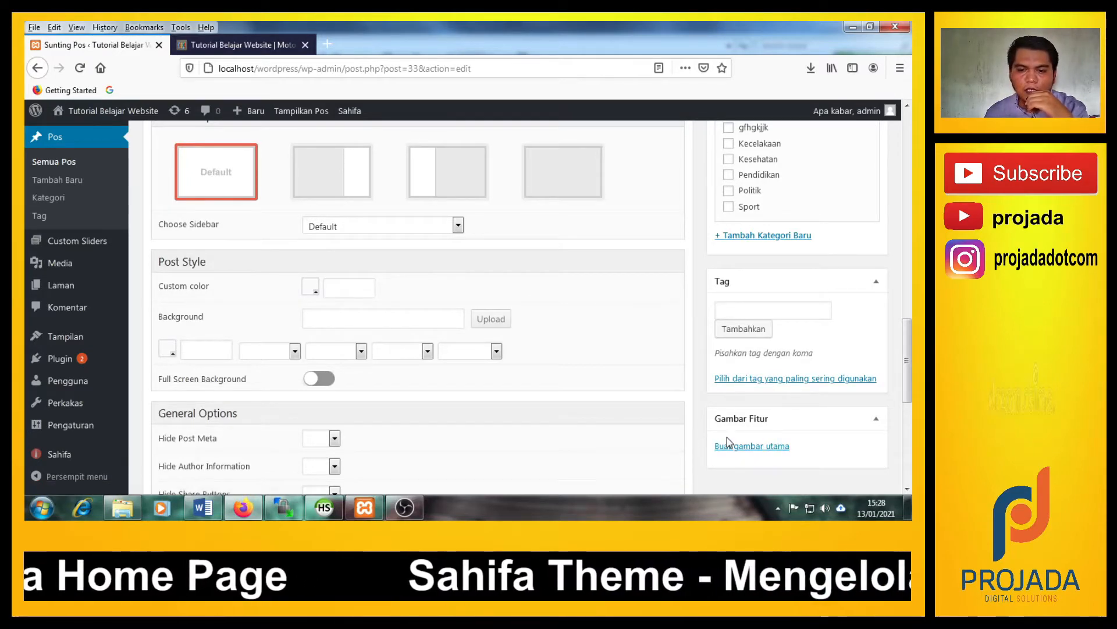
scroll(677, 439, "up", 10)
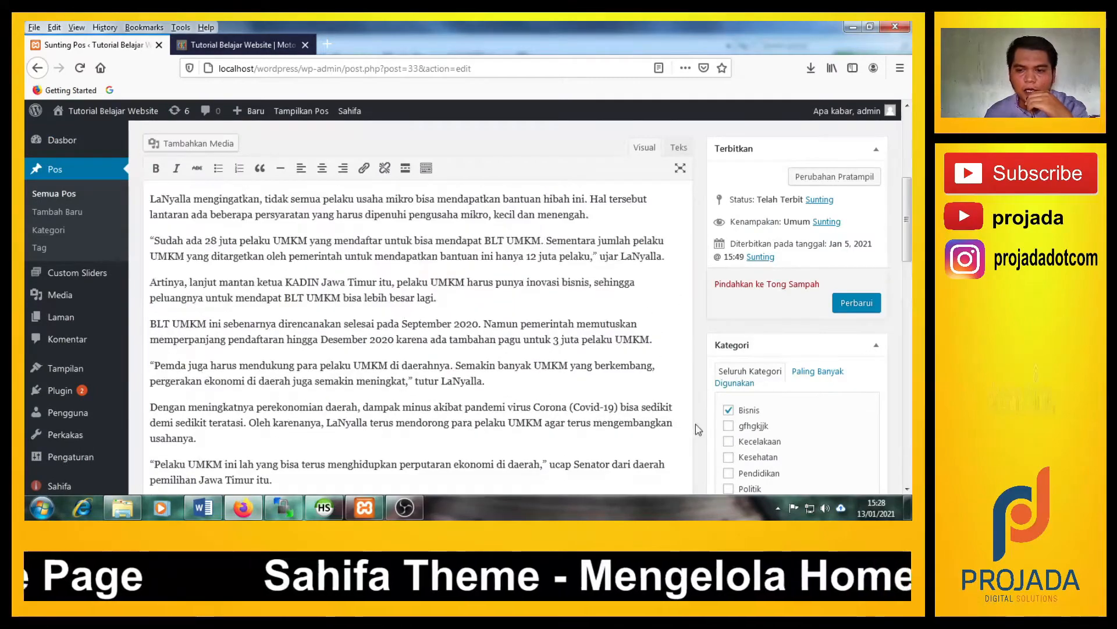
scroll(698, 429, "down", 3)
scroll(699, 429, "up", 4)
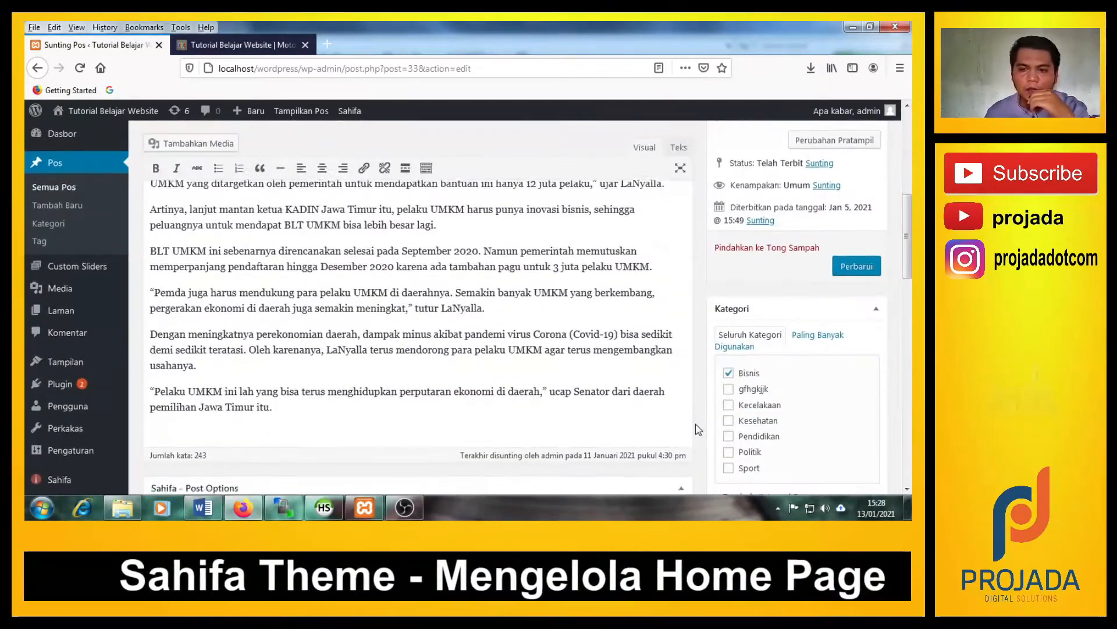
scroll(699, 429, "down", 4)
scroll(699, 429, "up", 10)
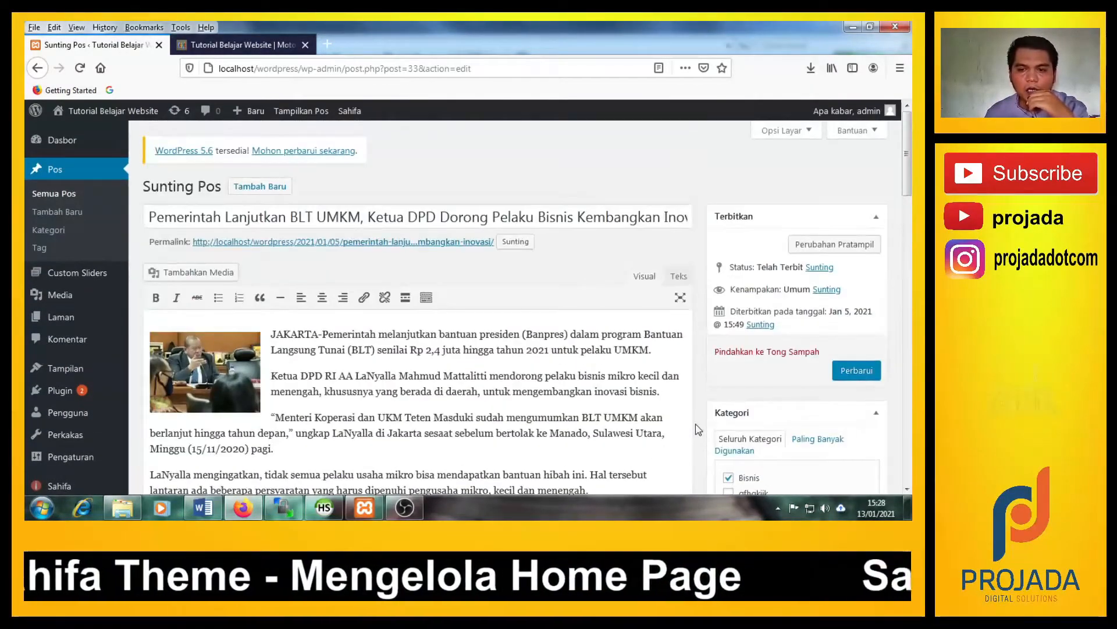
Check the text and inline image in the post body against the post's Gambar Fitur setting.
left_click(484, 381)
left_click_drag(454, 385, 458, 388)
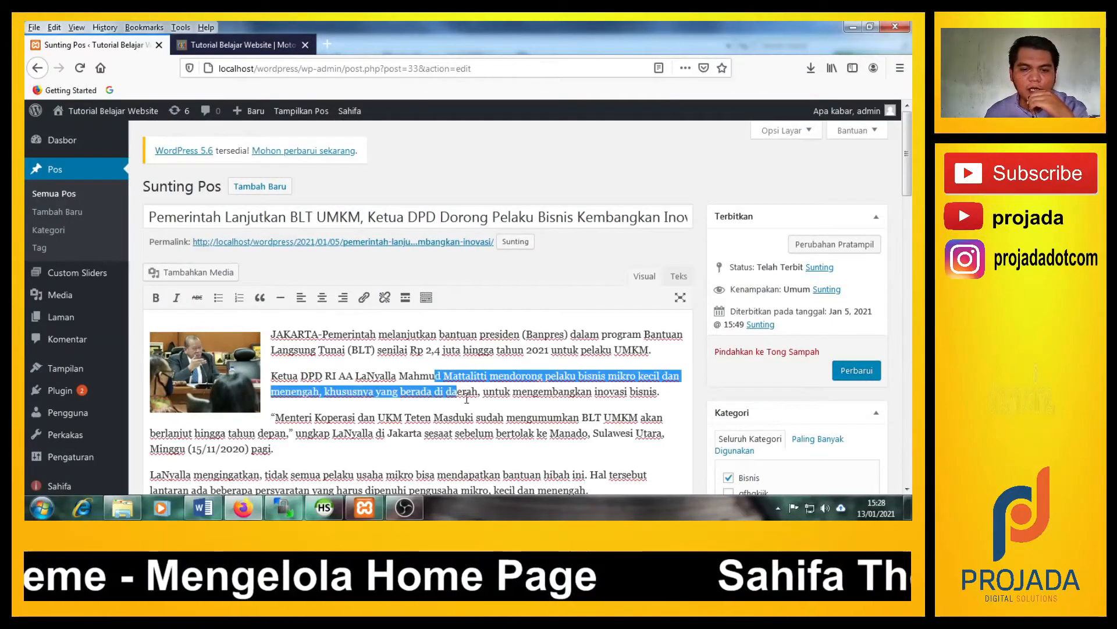
left_click(467, 391)
scroll(620, 398, "down", 3)
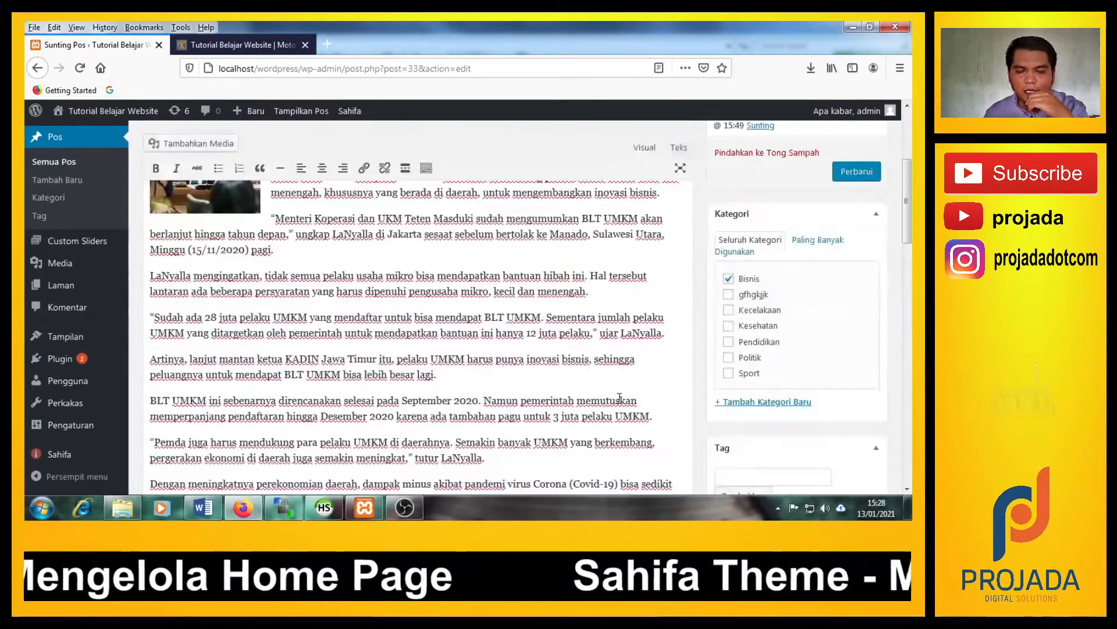
scroll(620, 398, "up", 5)
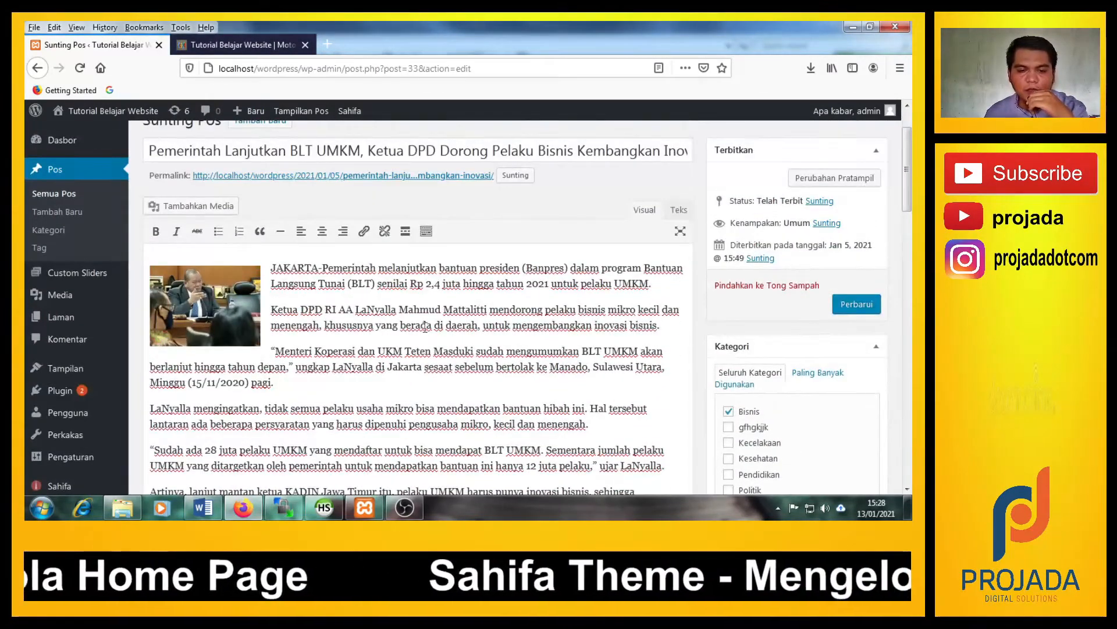
scroll(444, 393, "down", 5)
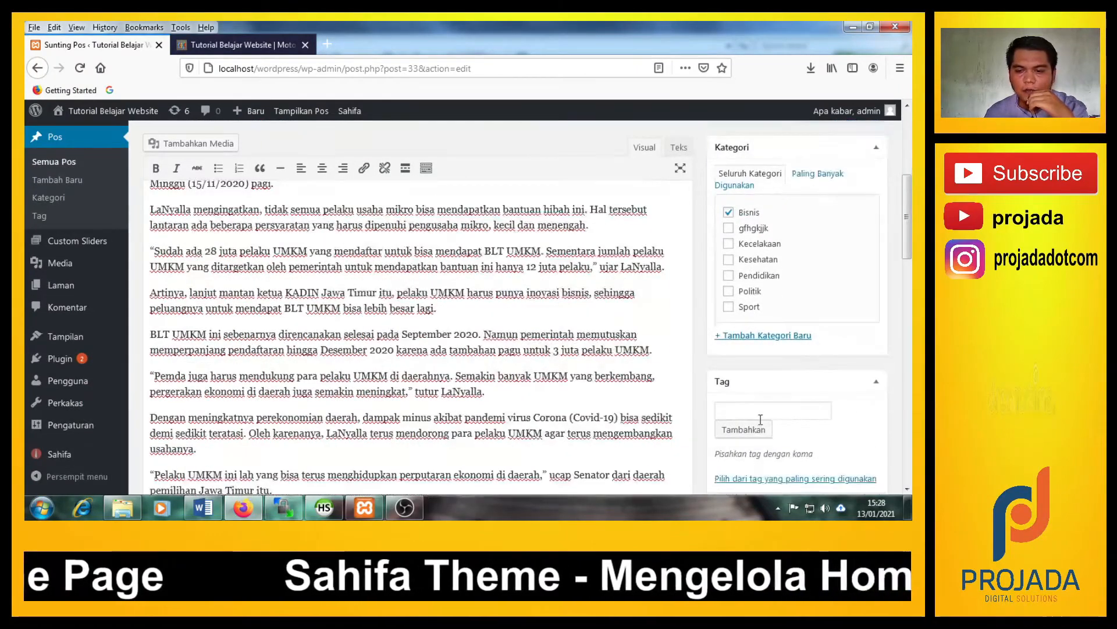
scroll(760, 431, "down", 3)
scroll(411, 384, "up", 10)
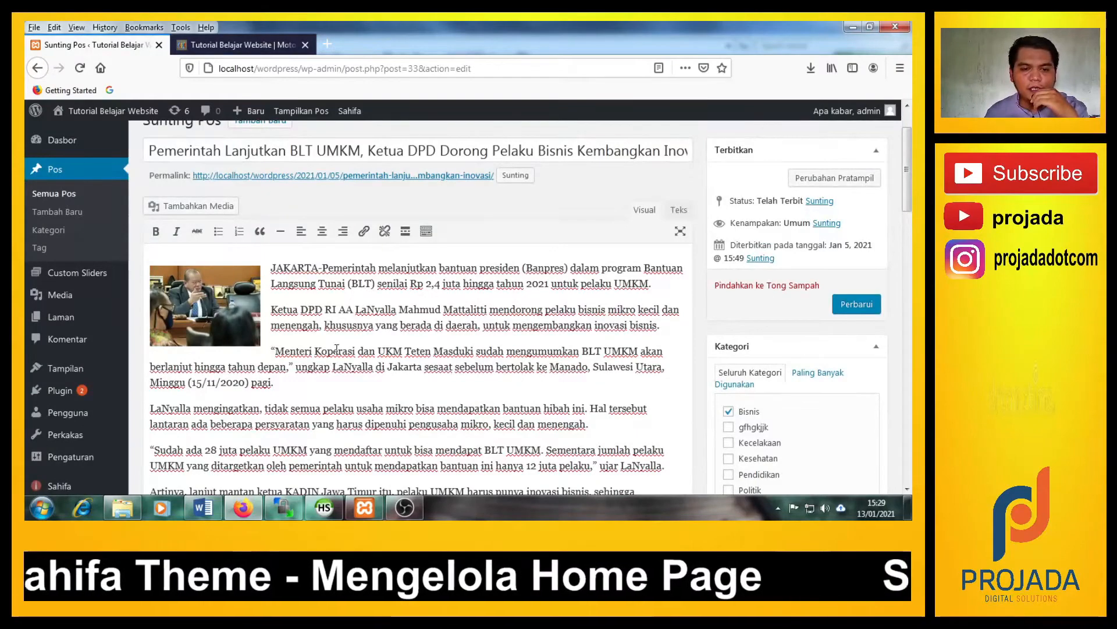
scroll(434, 348, "down", 10)
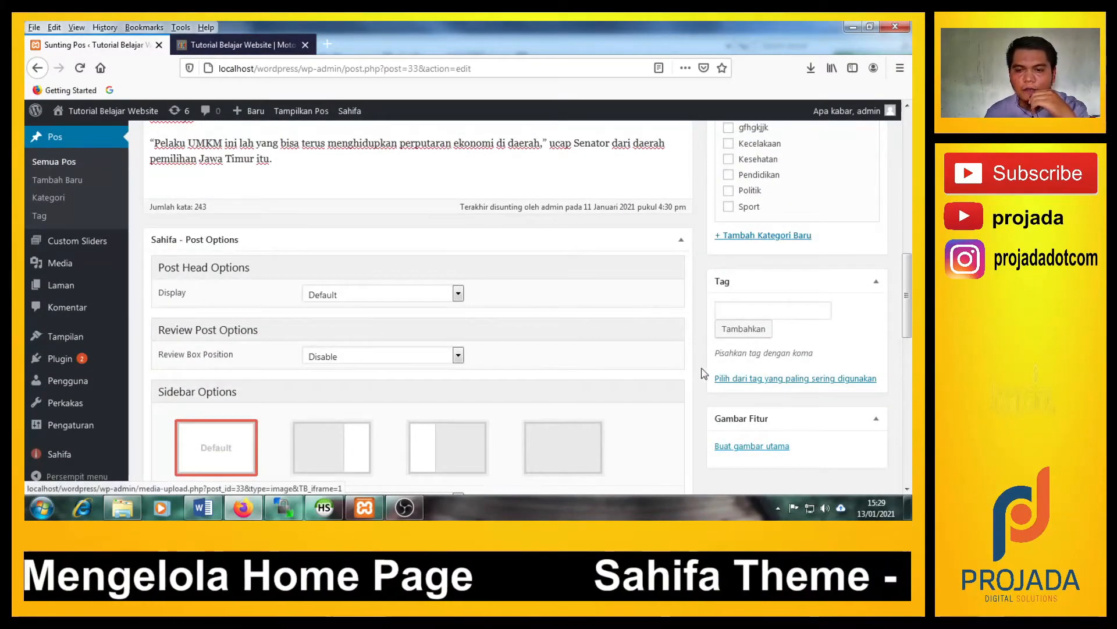
scroll(696, 392, "up", 10)
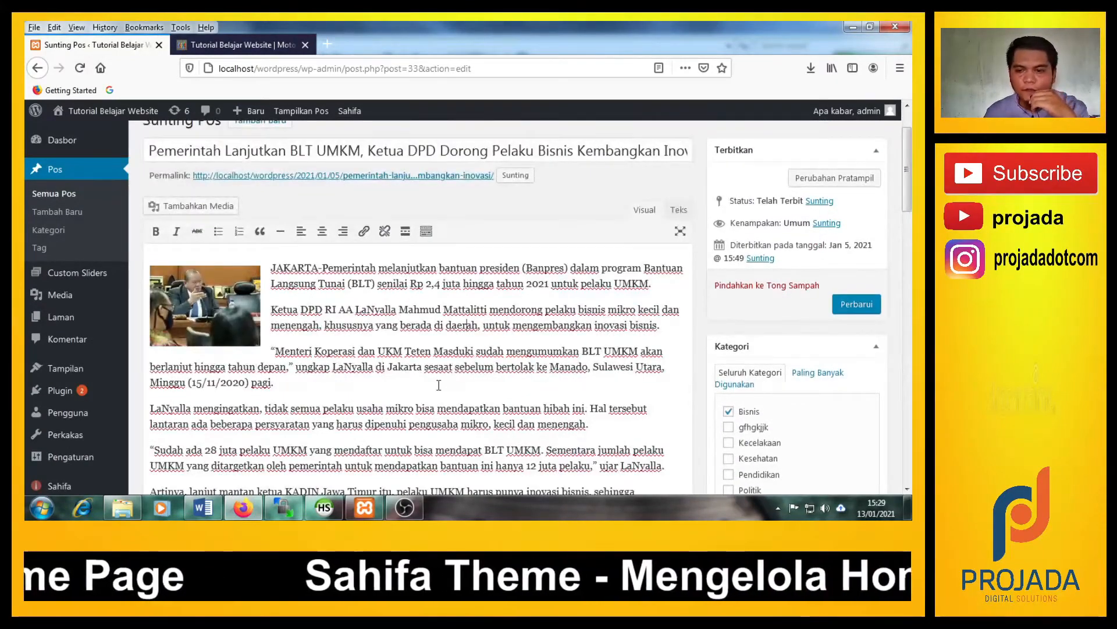
scroll(401, 359, "down", 10)
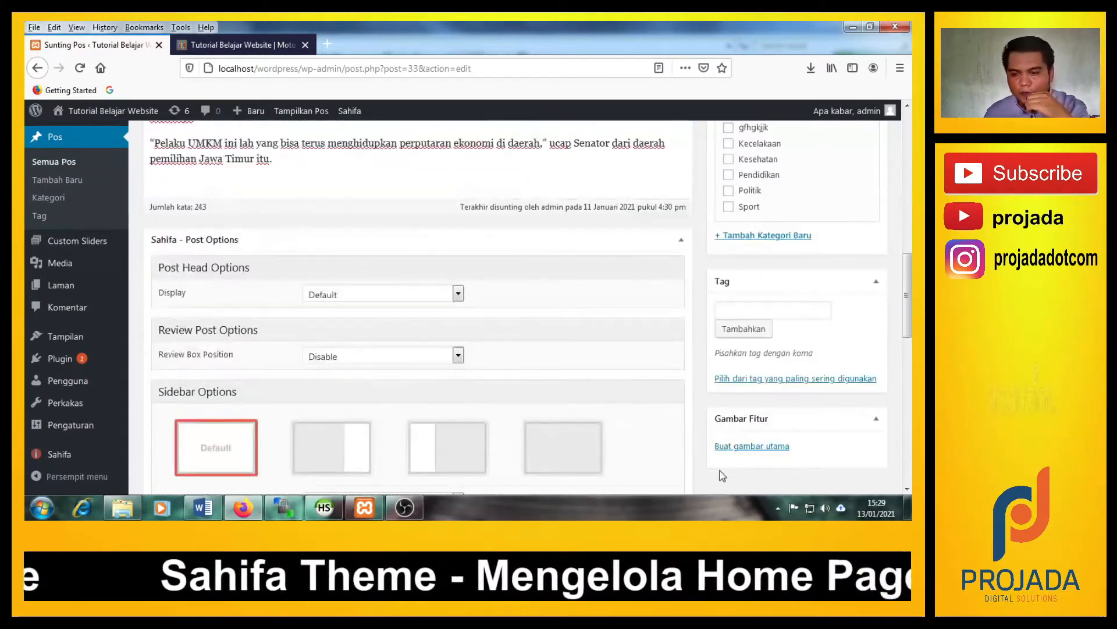
left_click(768, 454)
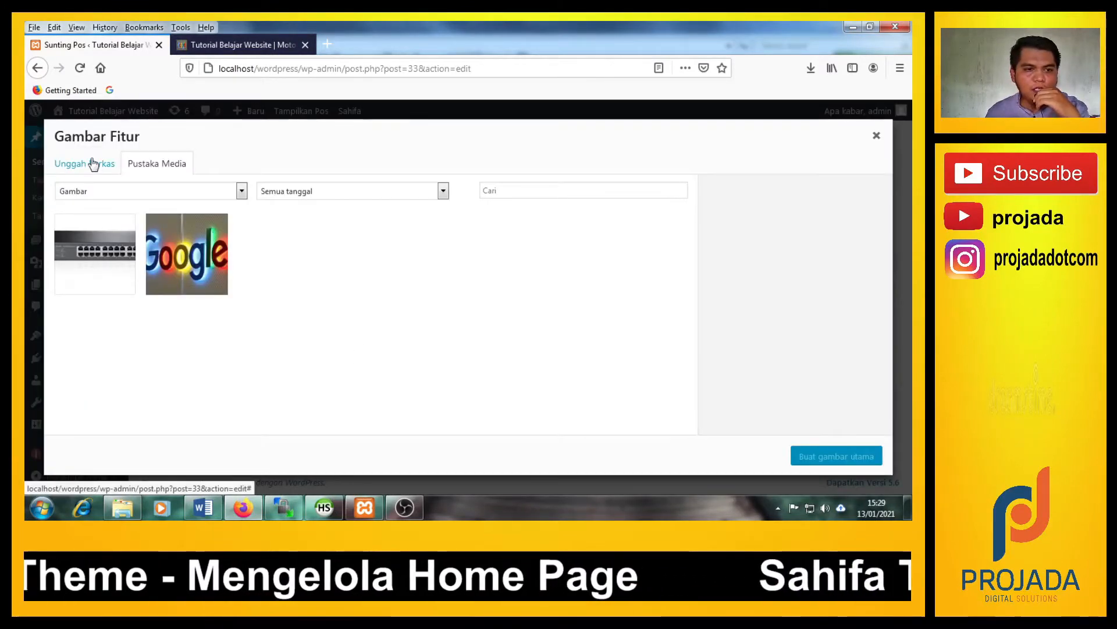
left_click(876, 135)
scroll(524, 367, "up", 10)
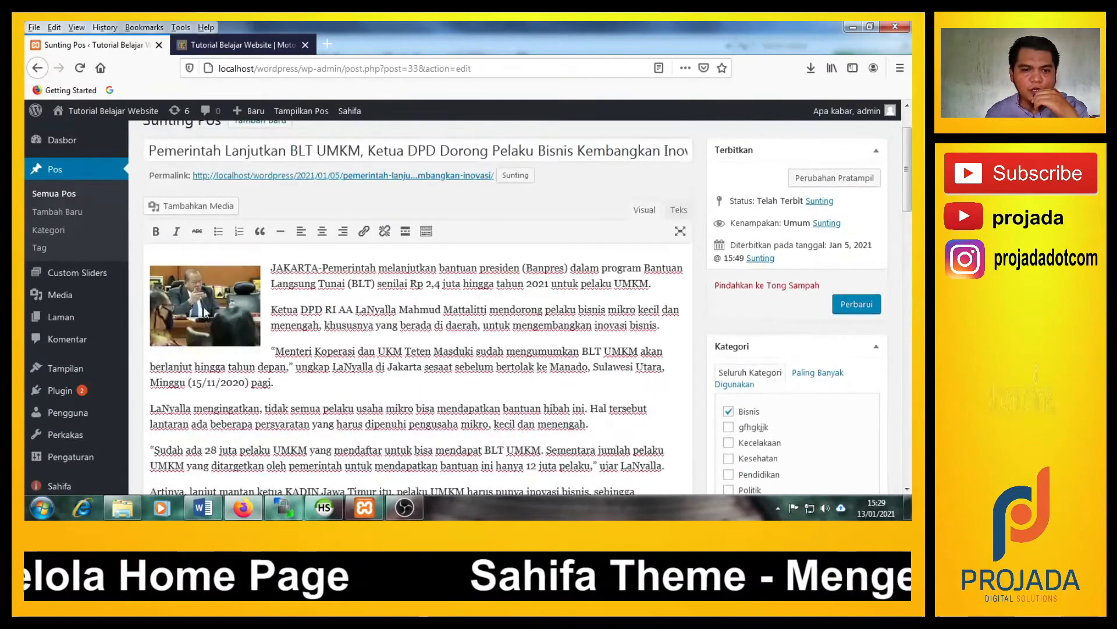
Save the post's inline image from its image details to the Videos library as SAVE_20201115_113220.jpg, and close the details.
left_click(205, 313)
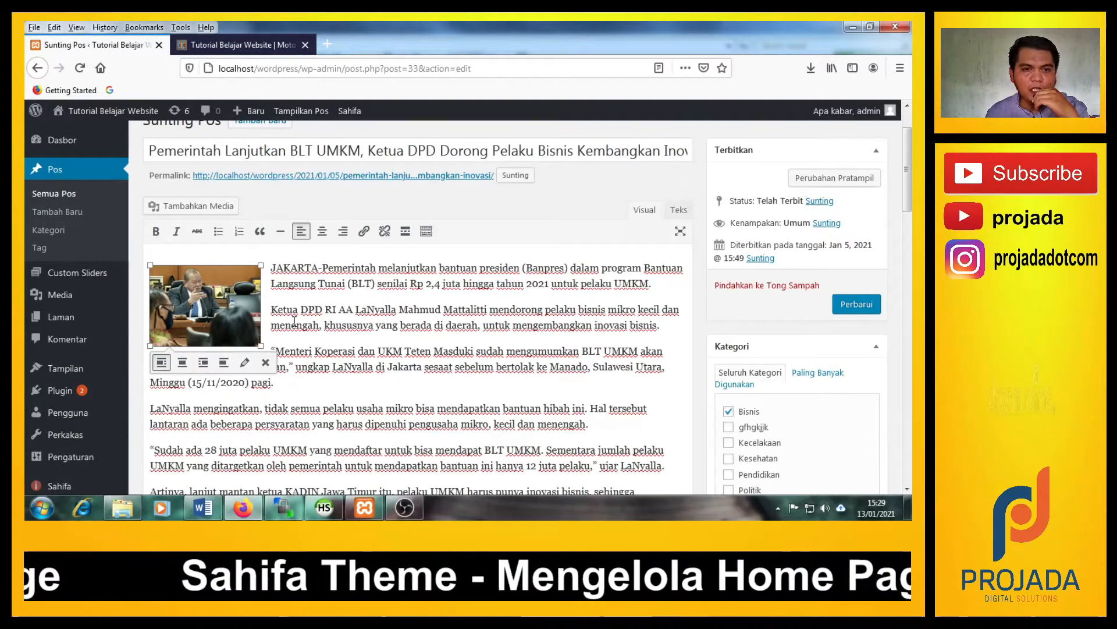
left_click(244, 362)
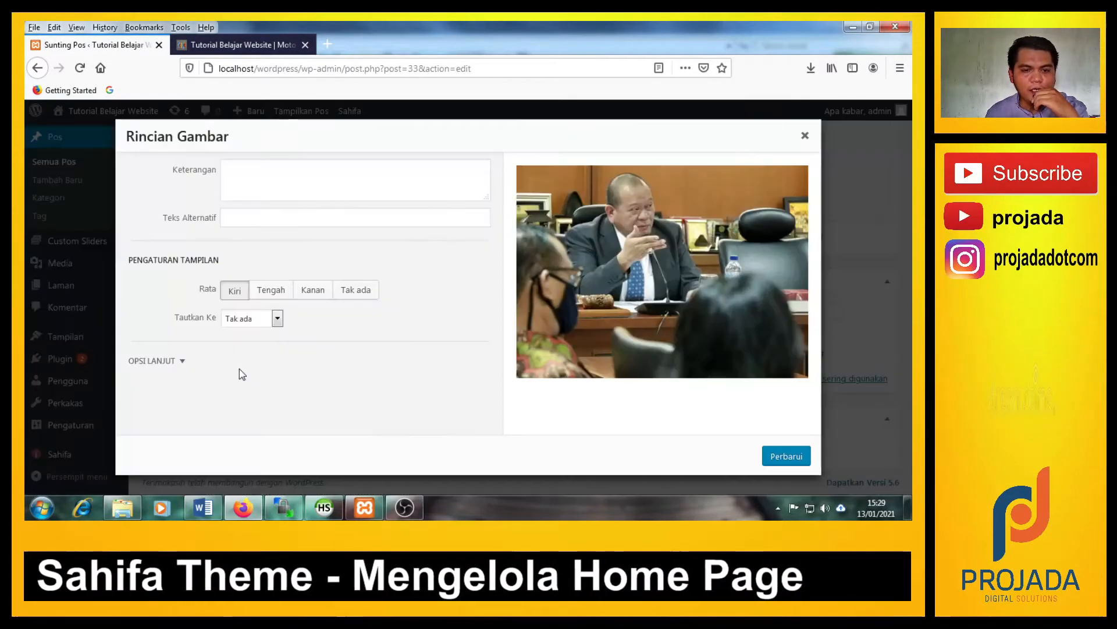
right_click(623, 261)
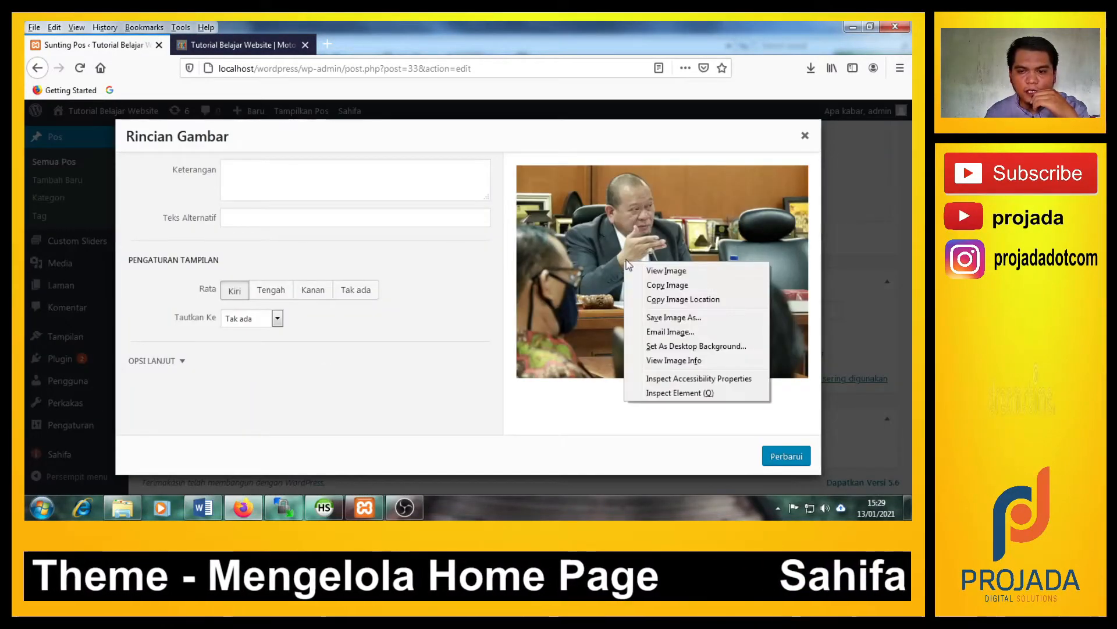
left_click(645, 318)
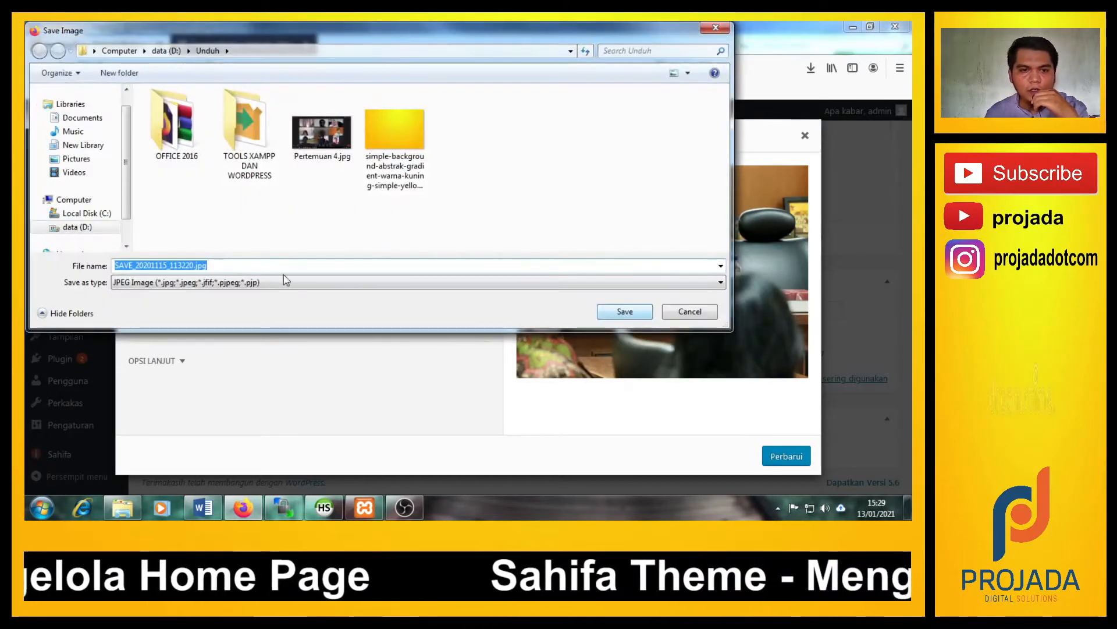
left_click(76, 159)
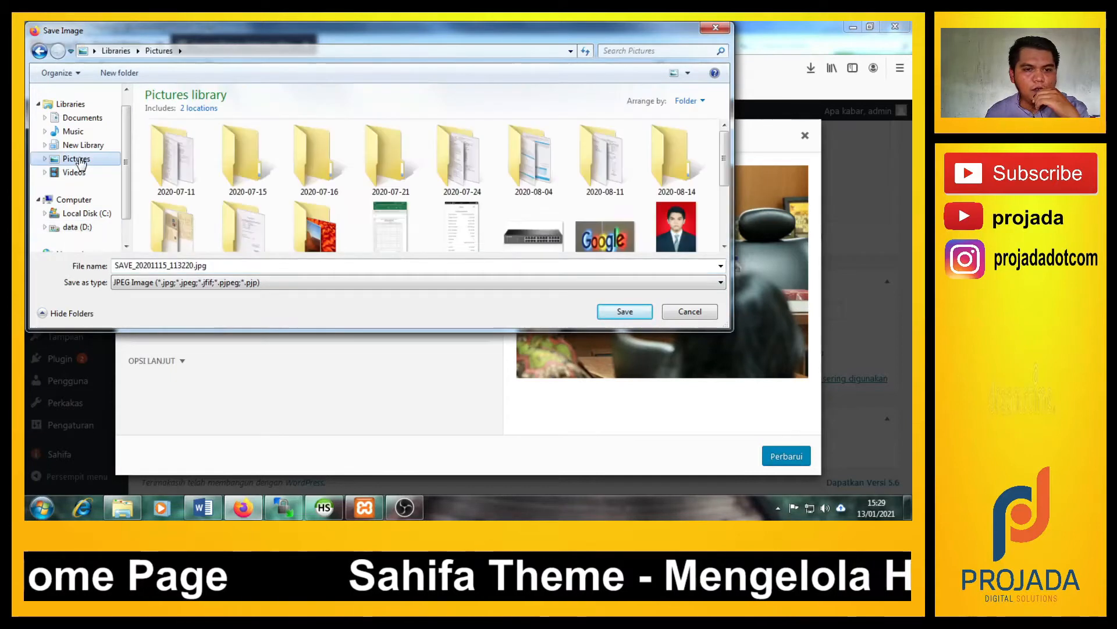
left_click(80, 173)
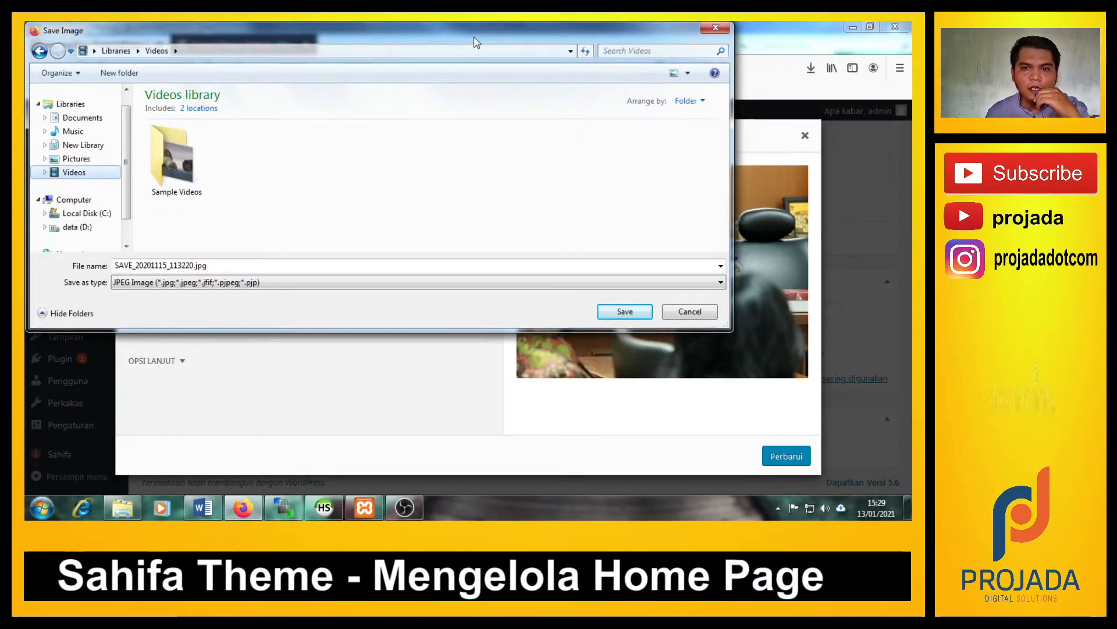
left_click_drag(474, 38, 513, 52)
left_click(656, 326)
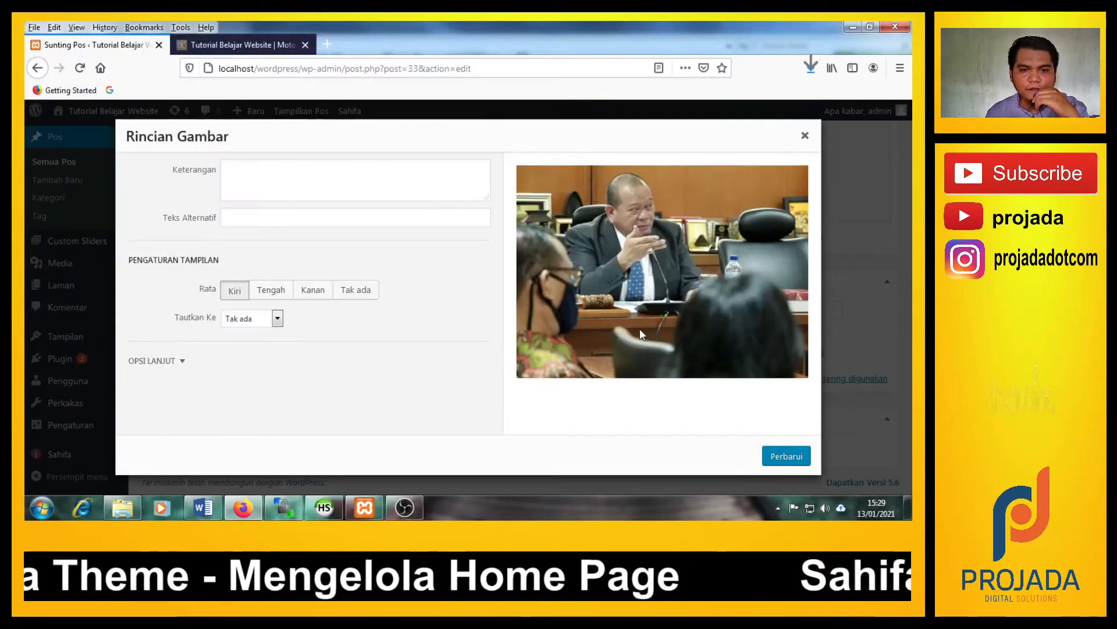
left_click(805, 135)
Upload SAVE_20201115_113220.jpg from the Videos library and set it as the post's Gambar Fitur.
scroll(697, 384, "down", 6)
scroll(695, 379, "down", 2)
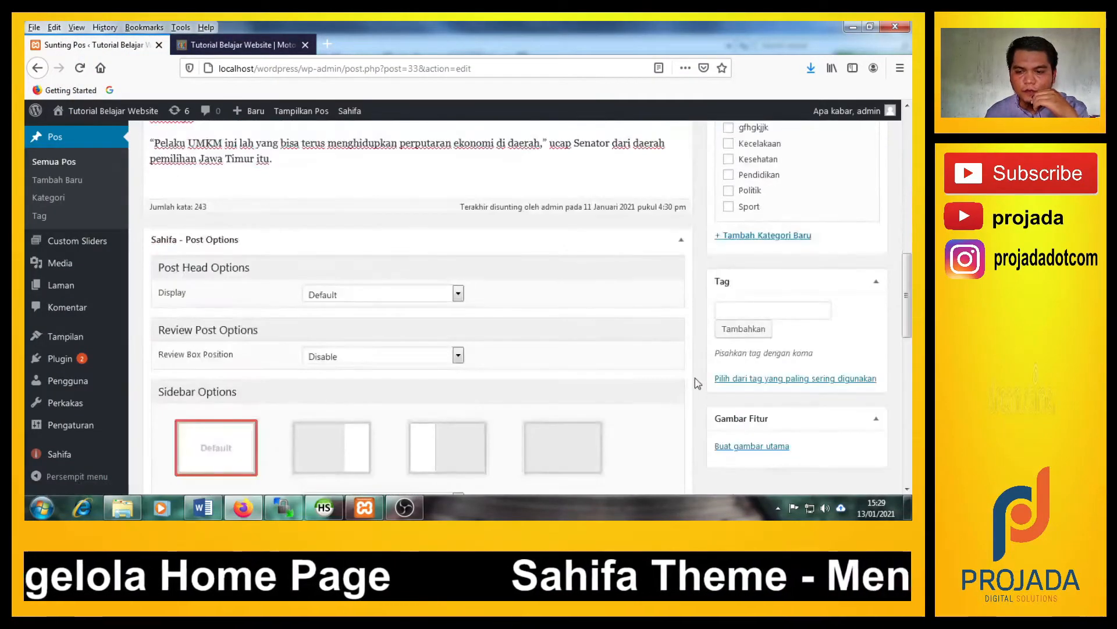
left_click(757, 448)
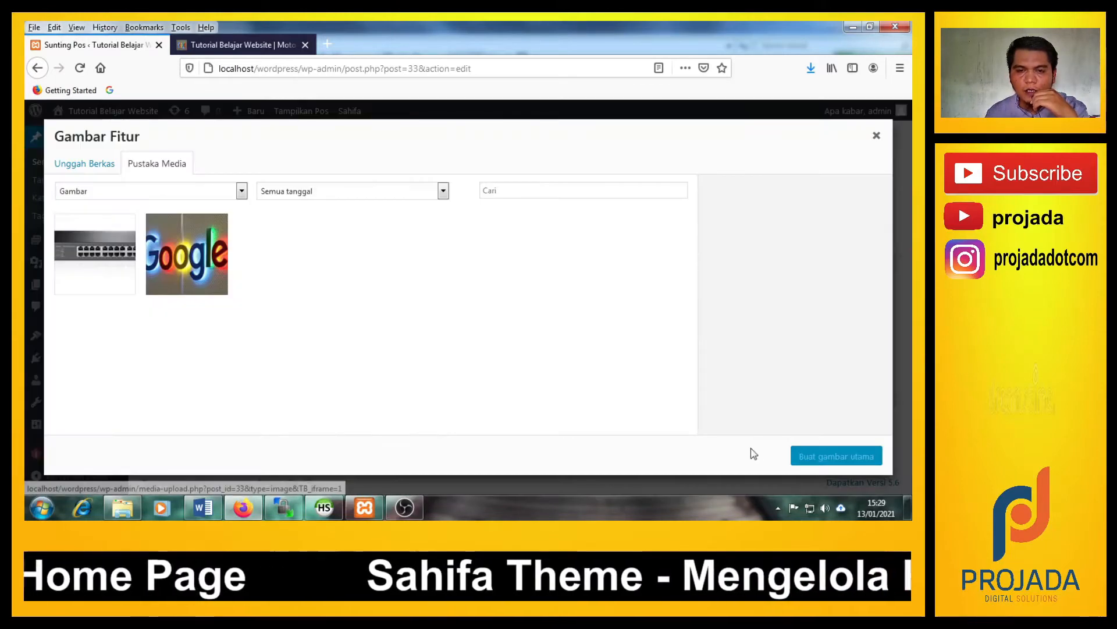
left_click(98, 169)
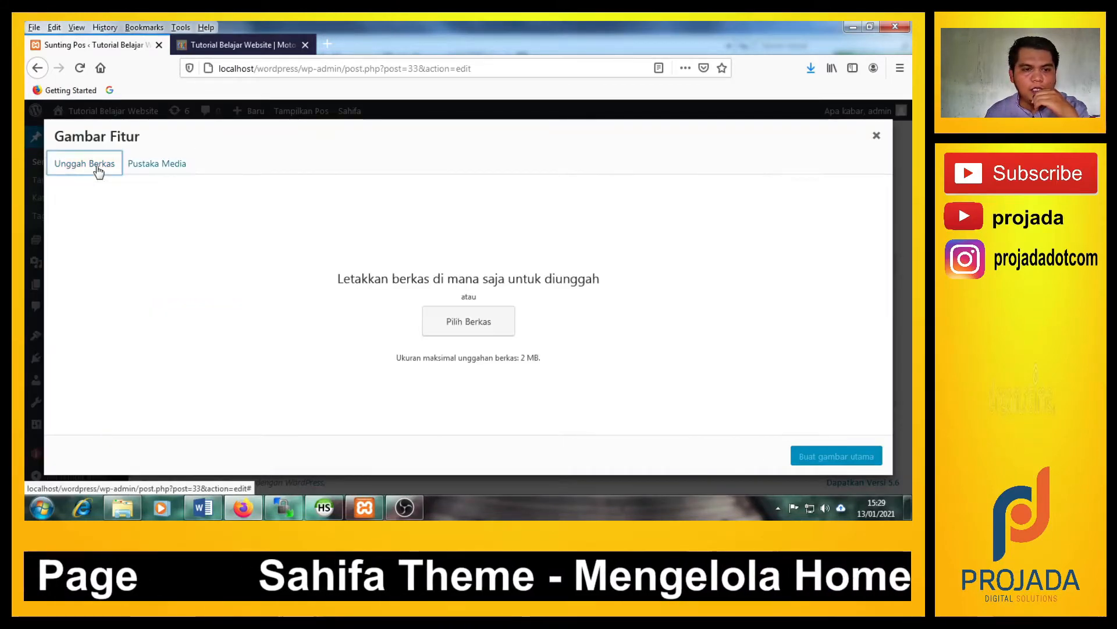
left_click(460, 321)
left_click(112, 205)
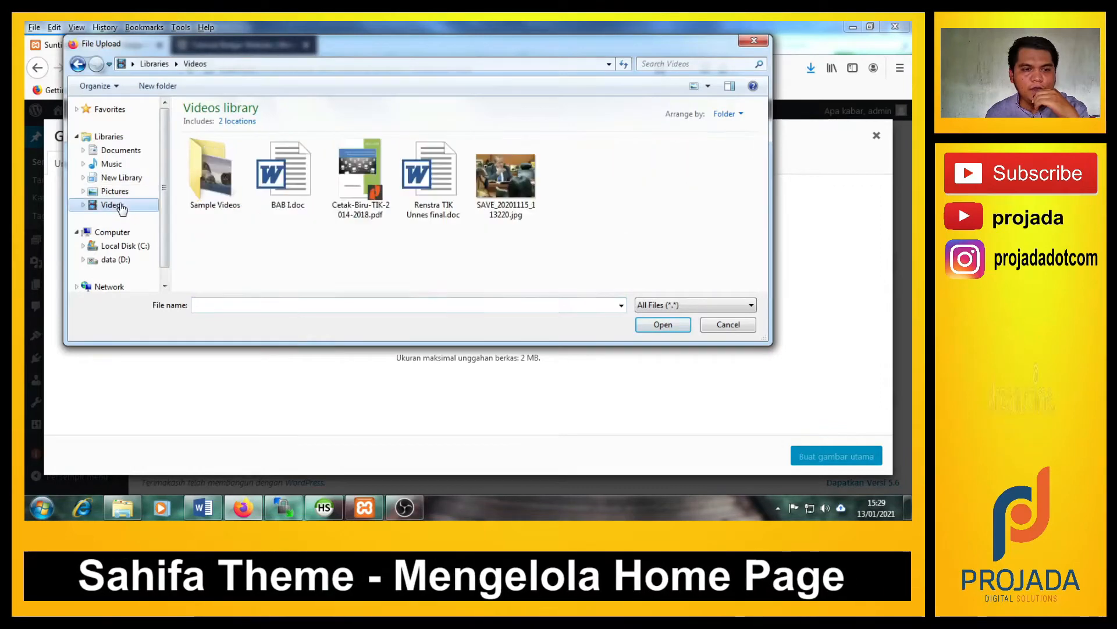
left_click(515, 195)
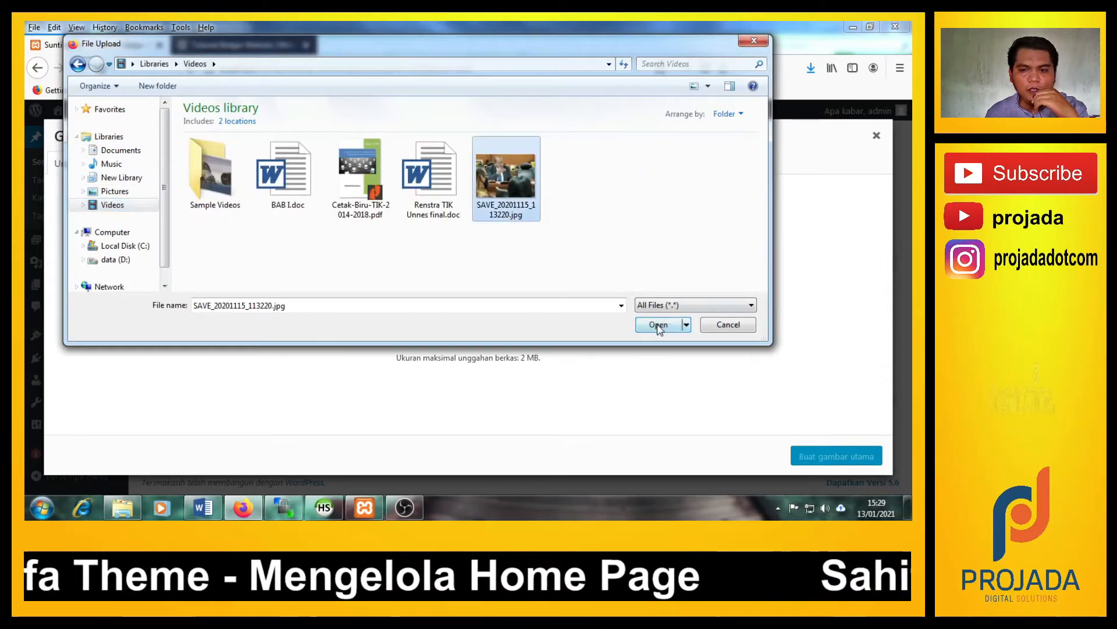
left_click(658, 326)
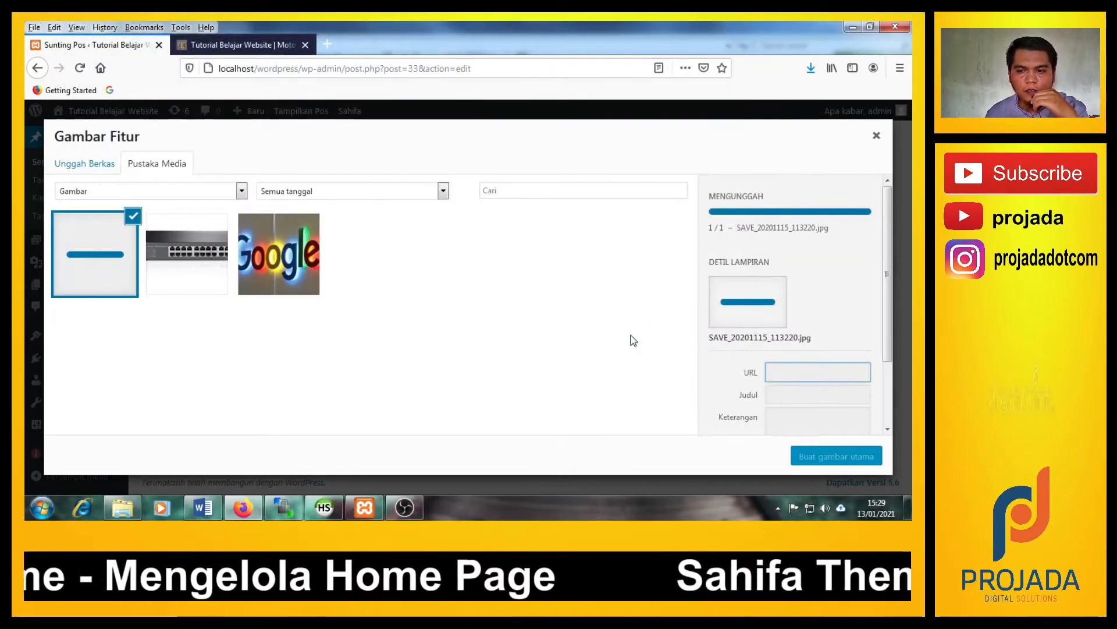
left_click(855, 456)
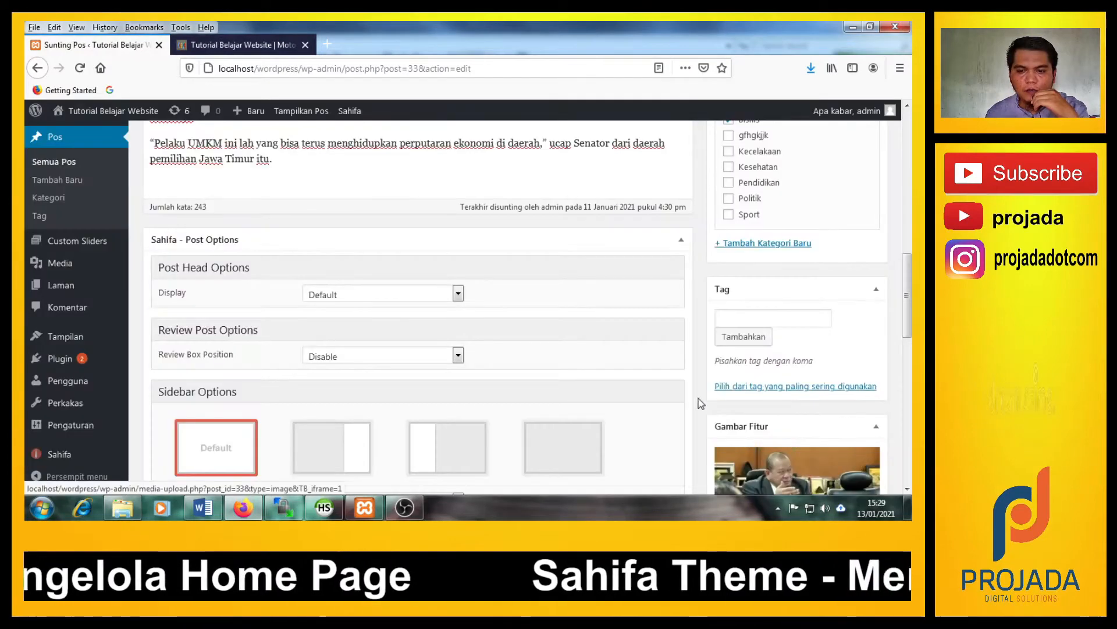
Update the post with its new featured image and reload the site's front page to check the Bisnis block.
scroll(693, 393, "down", 3)
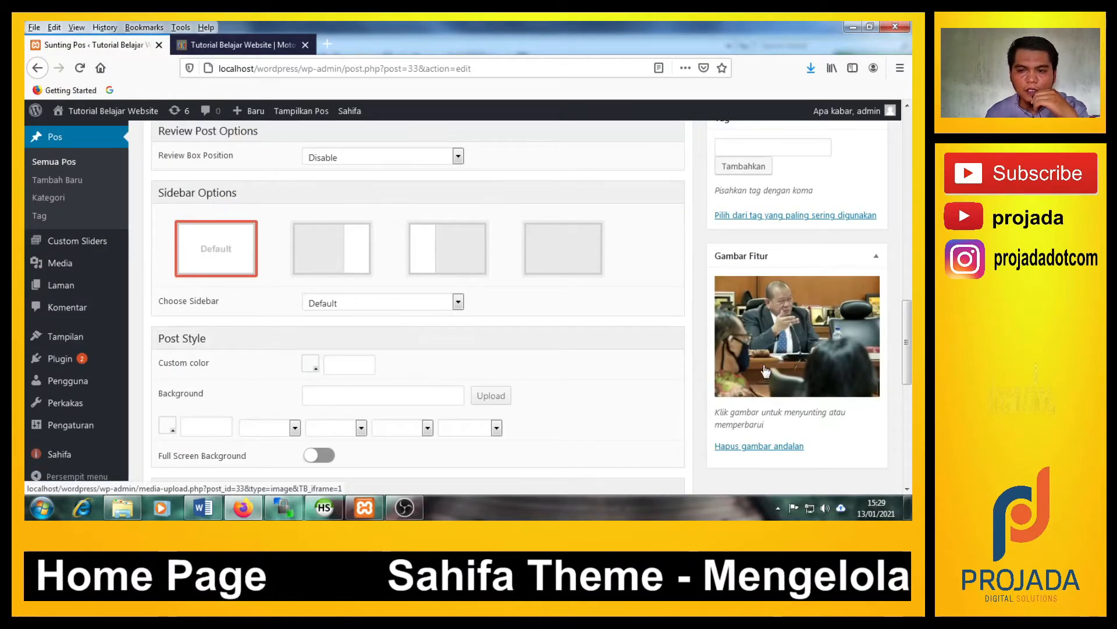
scroll(764, 380, "up", 5)
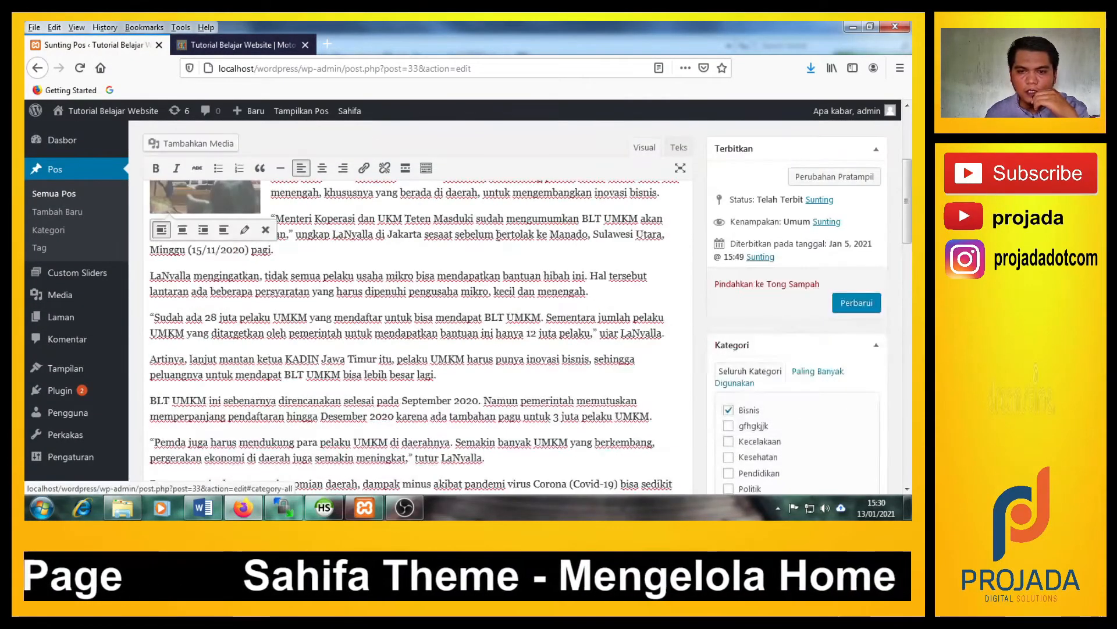
scroll(841, 314, "up", 2)
left_click(850, 376)
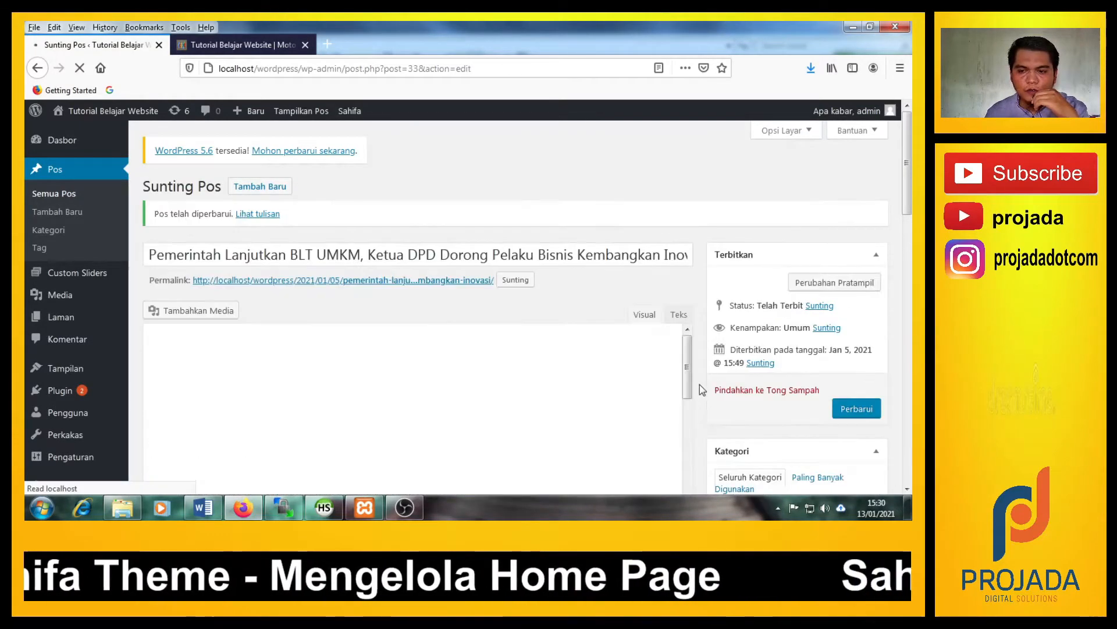
left_click(250, 45)
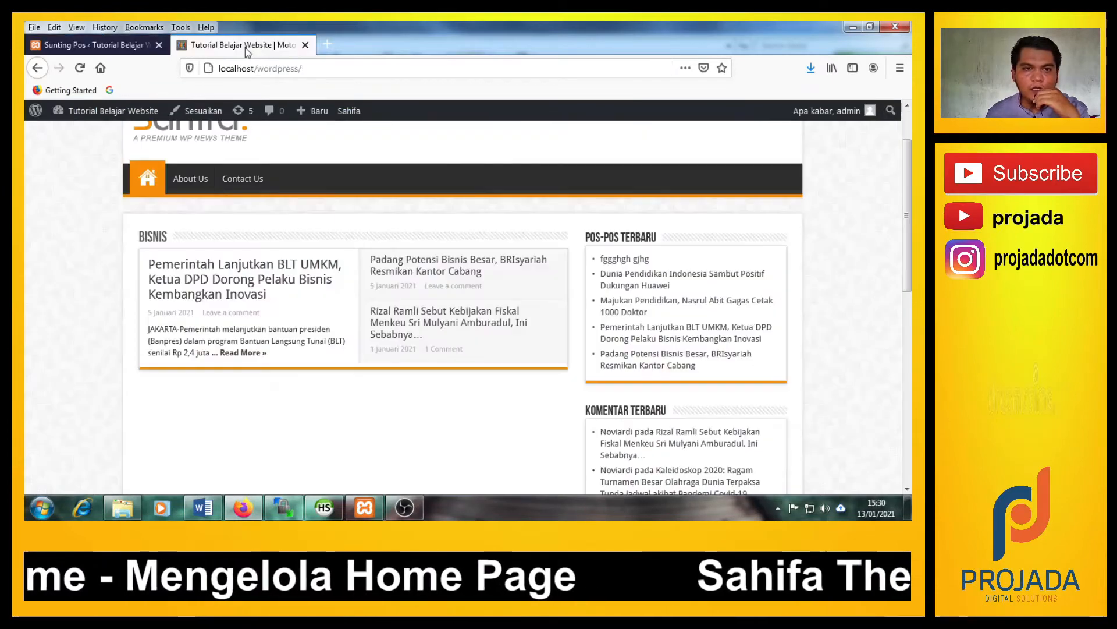
left_click(79, 68)
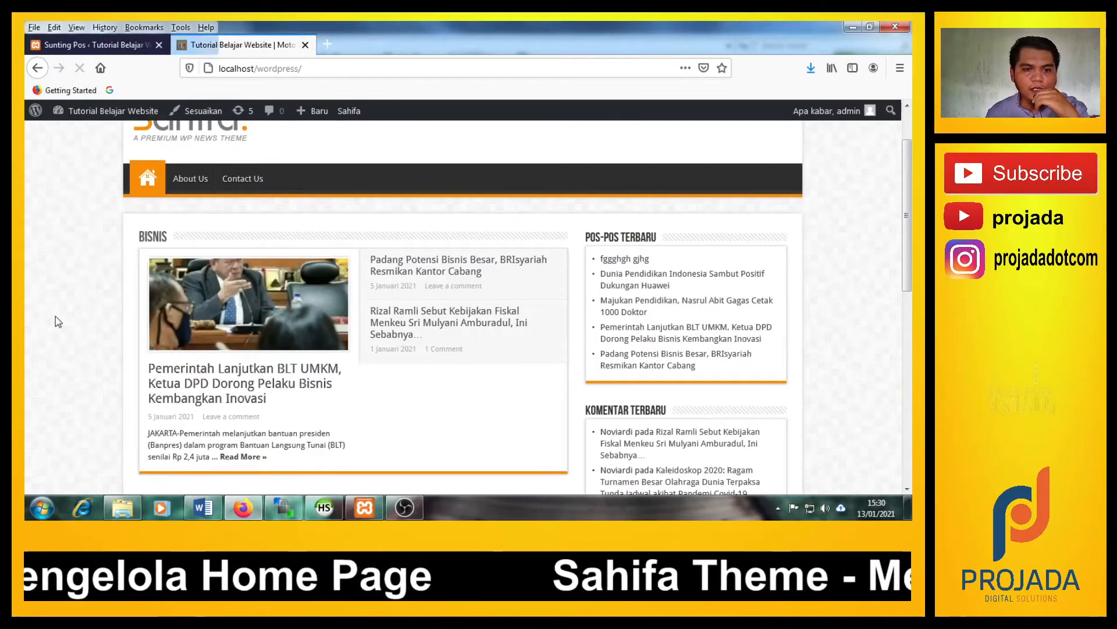
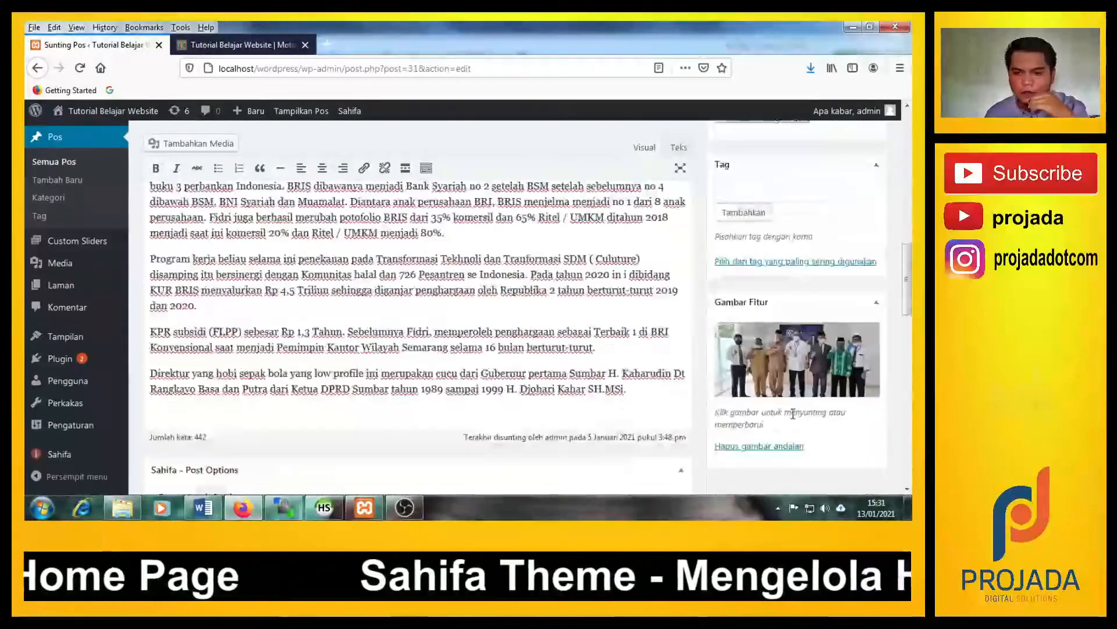
Update the post "Padang Potensi Bisnis Besar, BRIsyariah Resmikan Kantor Cabang" and reload the front page to check its thumbnail in the Bisnis block.
left_click(859, 300)
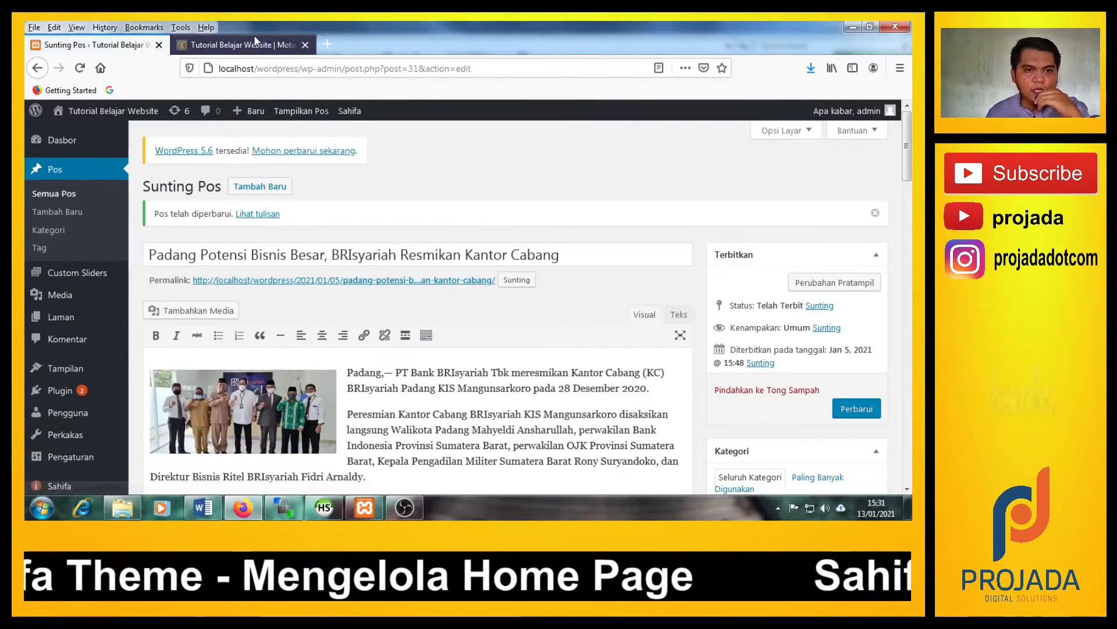
left_click(254, 40)
left_click(80, 67)
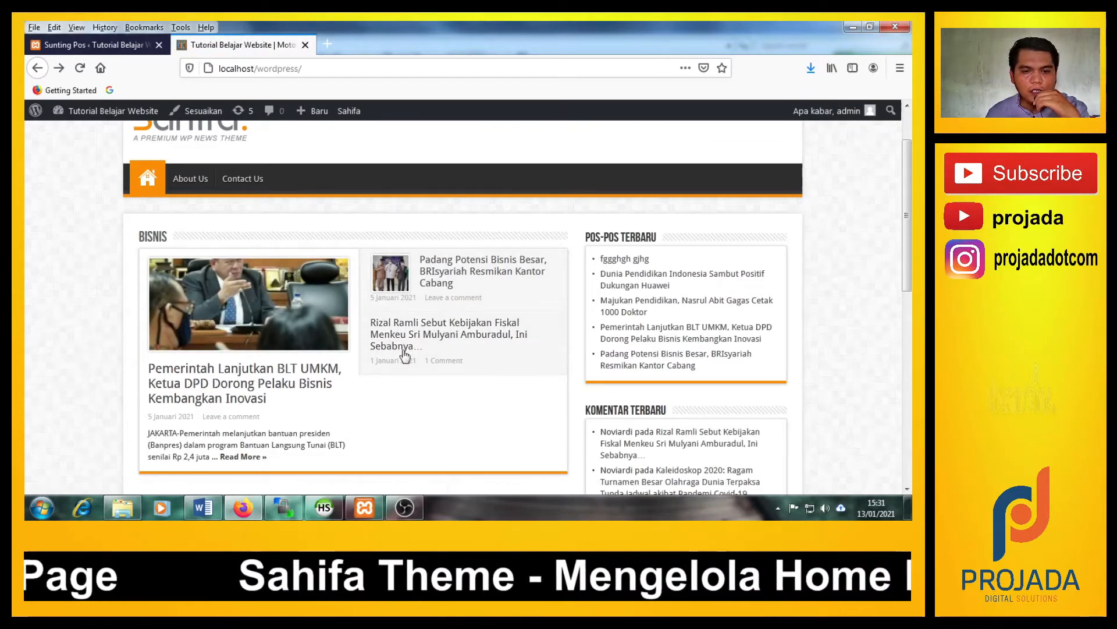
left_click(113, 53)
left_click(195, 49)
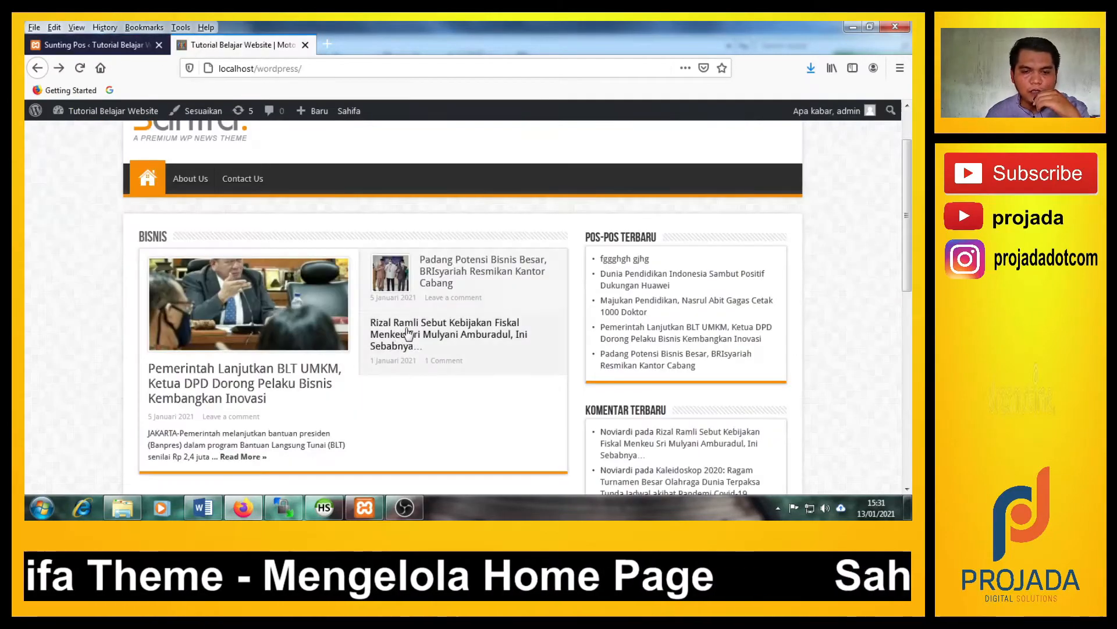
Open the post "Rizal Ramli Sebut Kebijakan Fiskal Menkeu Sri Mulyani Amburadul, Ini Sebabnya..." for editing from the list of all posts.
left_click(99, 50)
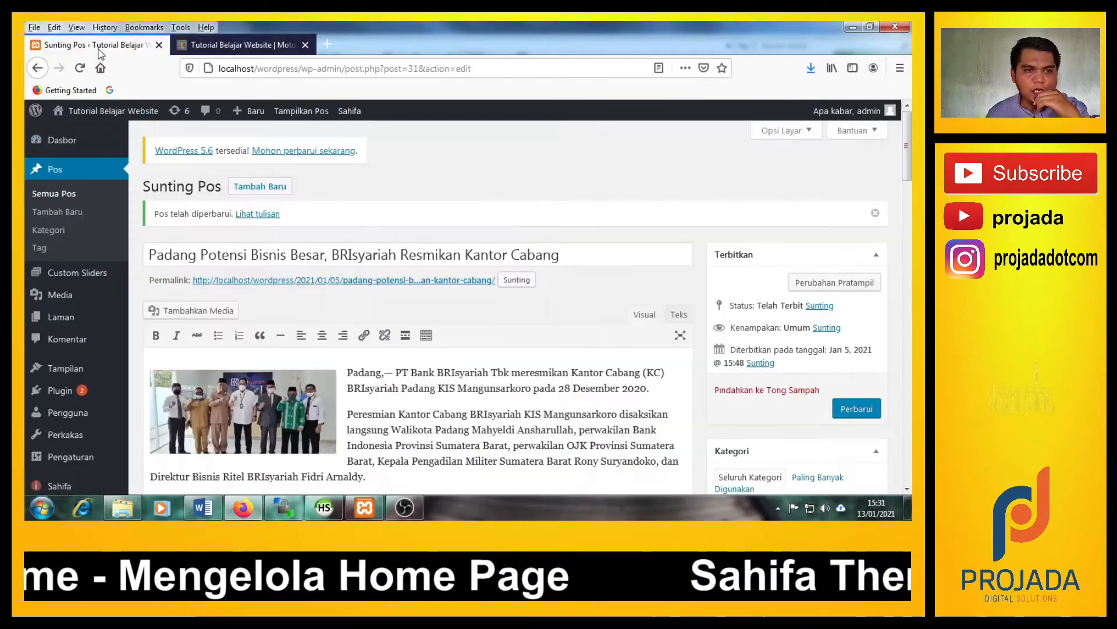
left_click(70, 197)
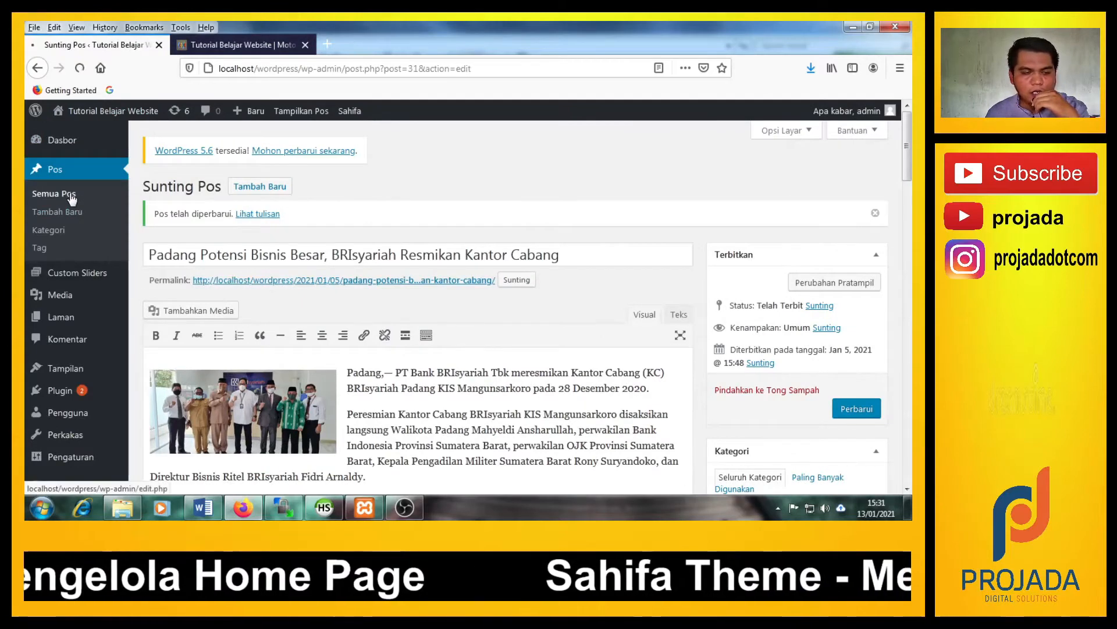
scroll(334, 417, "down", 3)
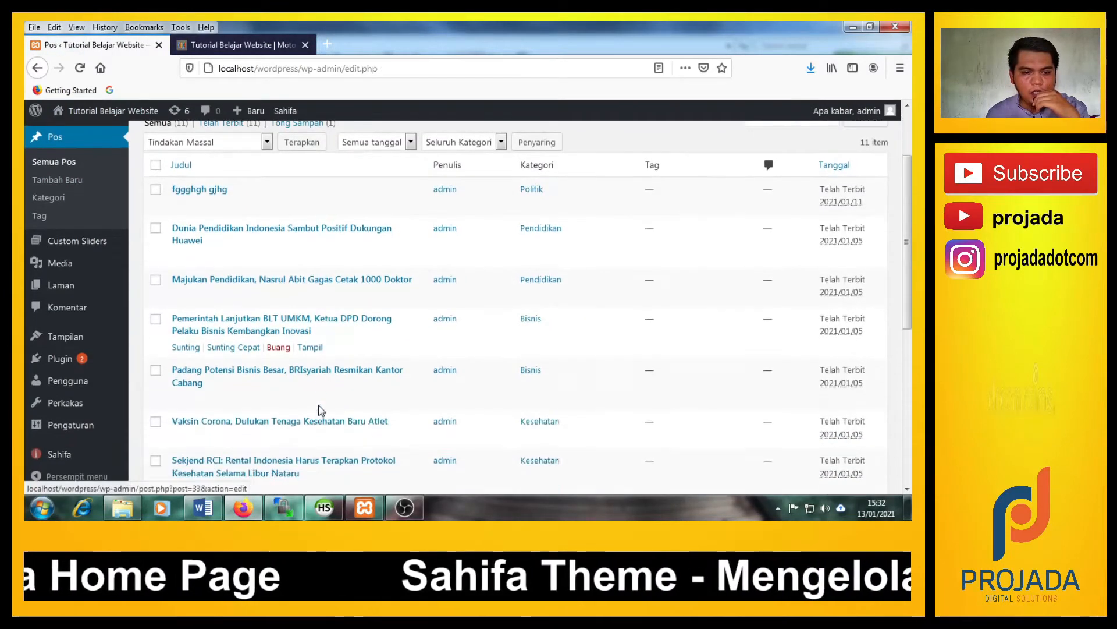
scroll(319, 410, "down", 5)
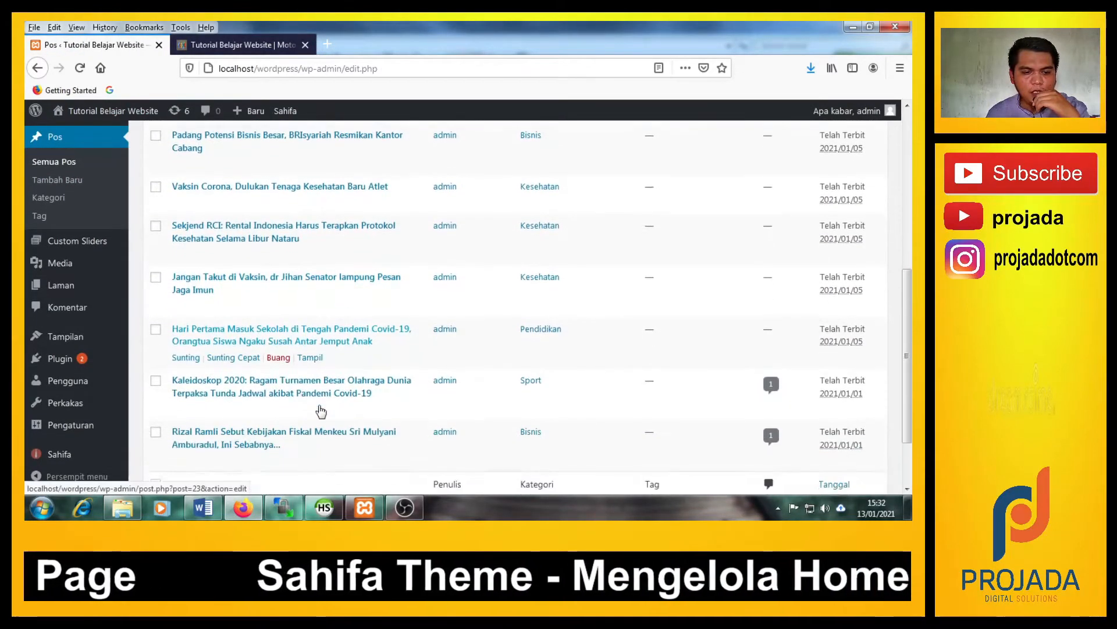
scroll(321, 411, "down", 1)
left_click(205, 364)
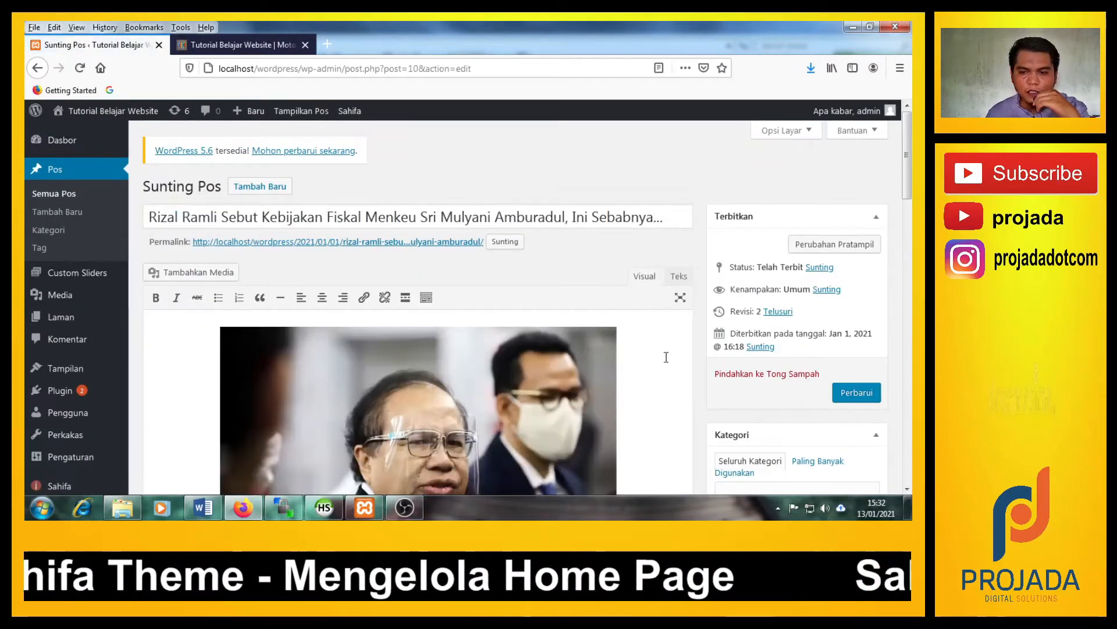
Save the picture embedded in the post body to the Videos library as rizal-ramli-ajukan-gugatan-ambang-batas-pencalonan-presiden_20200904_180710.jpg.
scroll(669, 359, "down", 15)
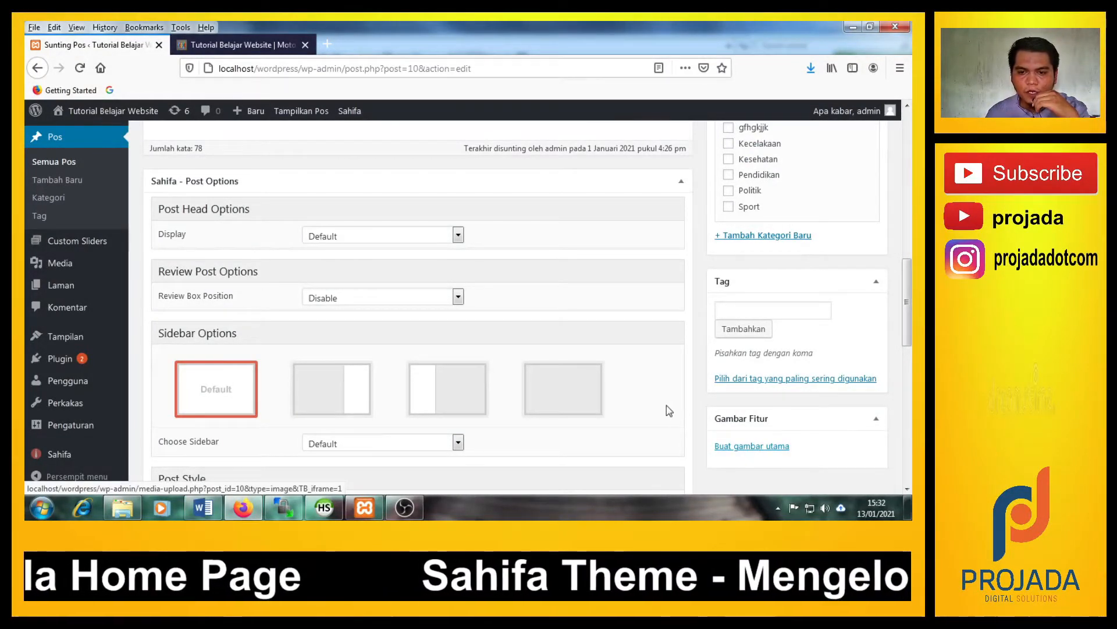
scroll(667, 407, "up", 12)
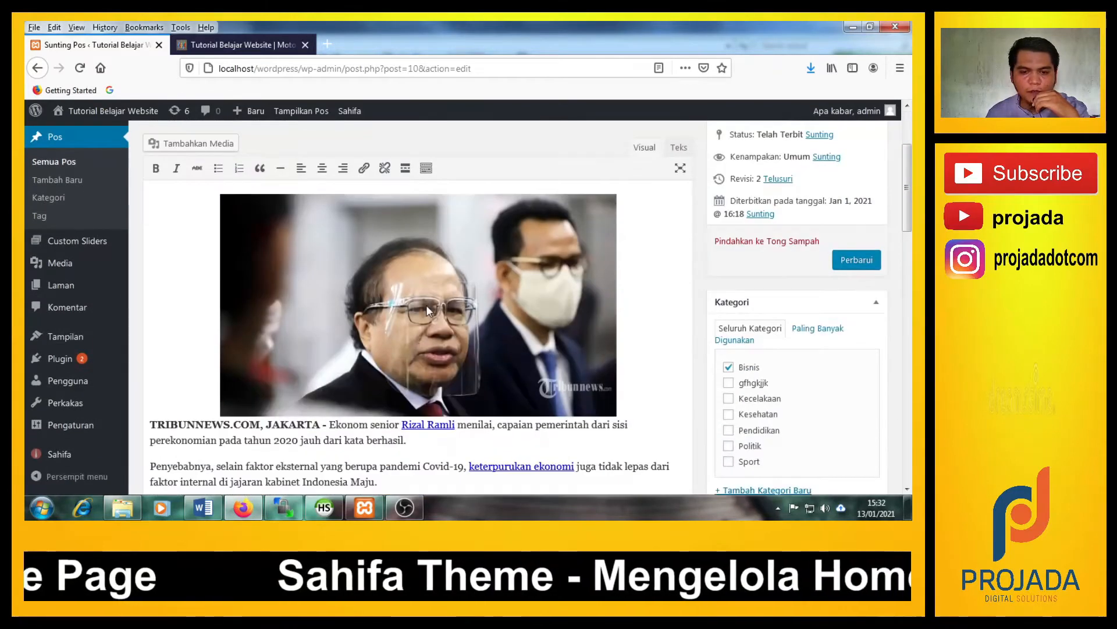
left_click(385, 257)
left_click(447, 195)
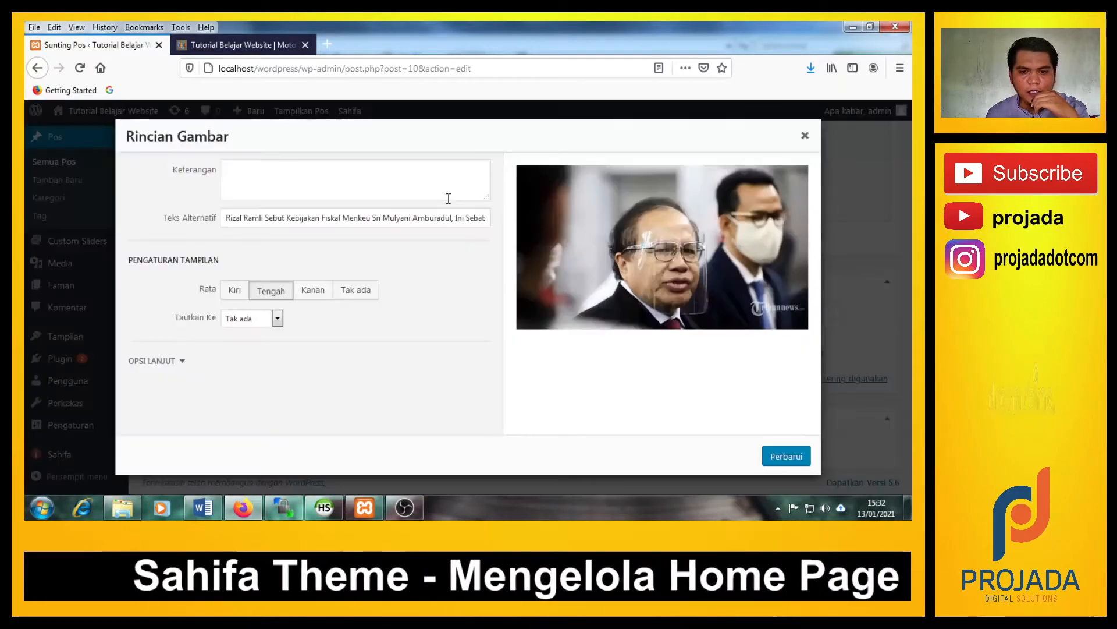
right_click(627, 269)
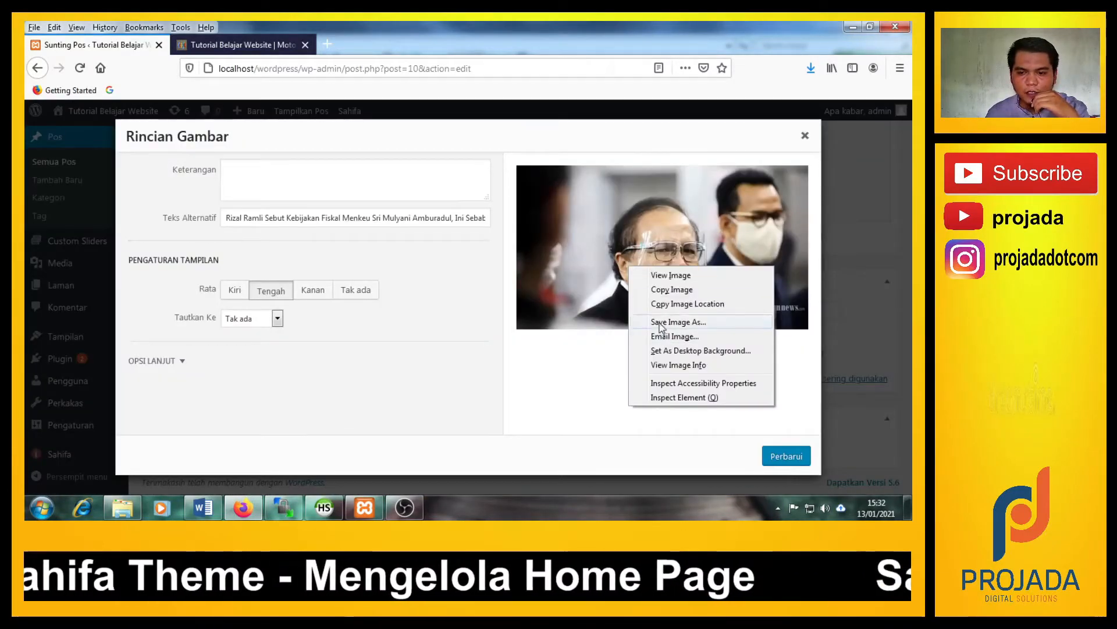
left_click(661, 322)
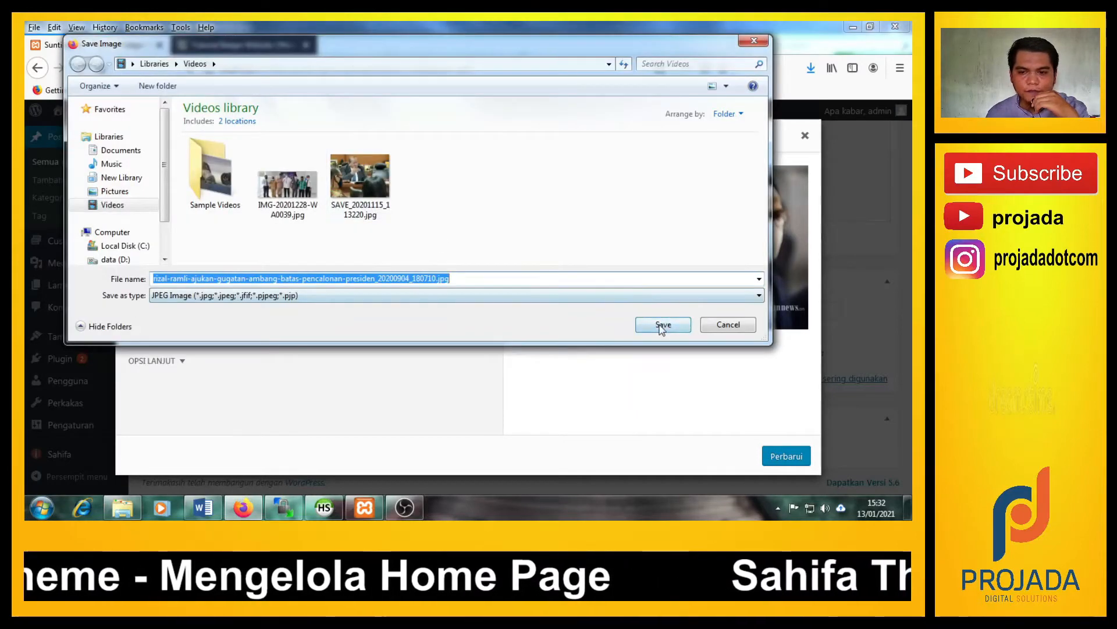
left_click(663, 324)
left_click(805, 135)
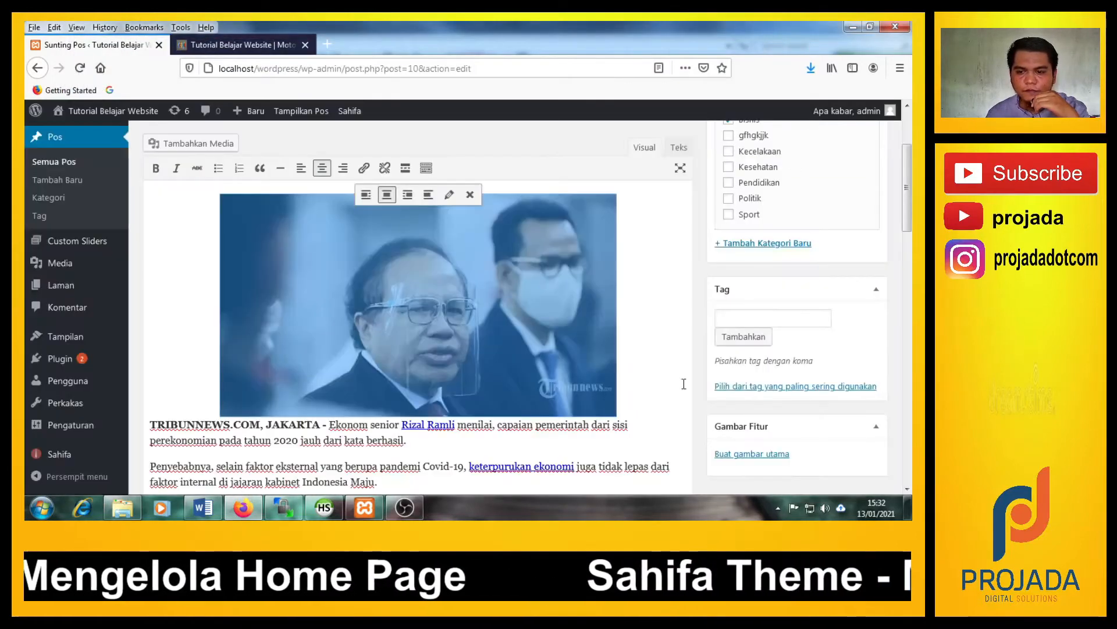
Upload rizal-ramli-ajukan-gugatan-ambang-batas-pencalonan-presiden_20200904_180710.jpg from the Videos library and set it as the post's Gambar Fitur.
scroll(684, 384, "down", 10)
left_click(752, 450)
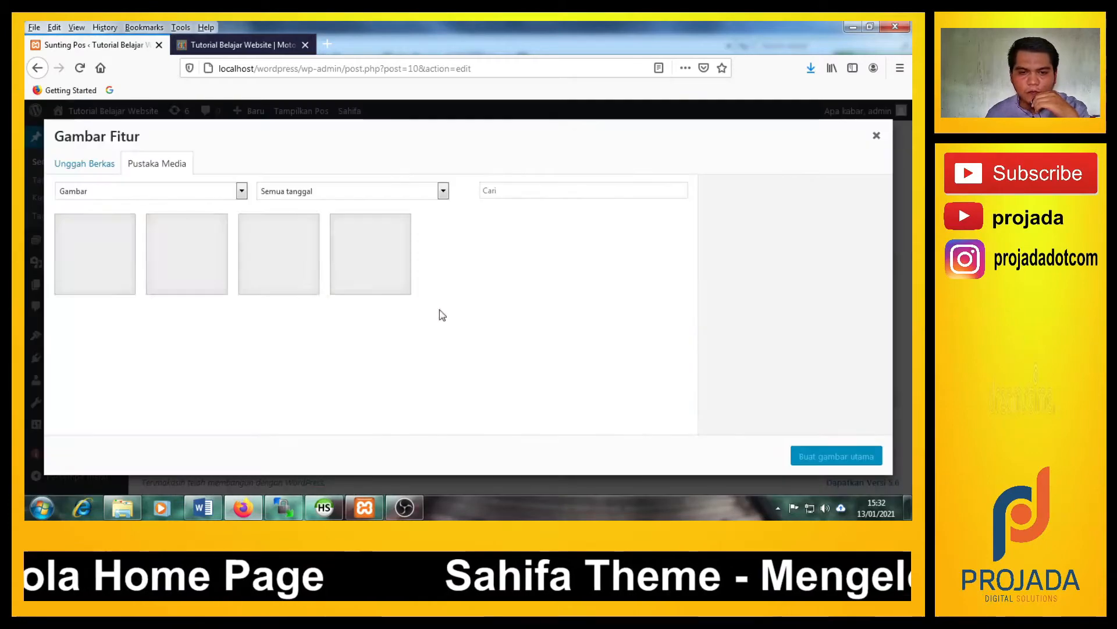
left_click(84, 163)
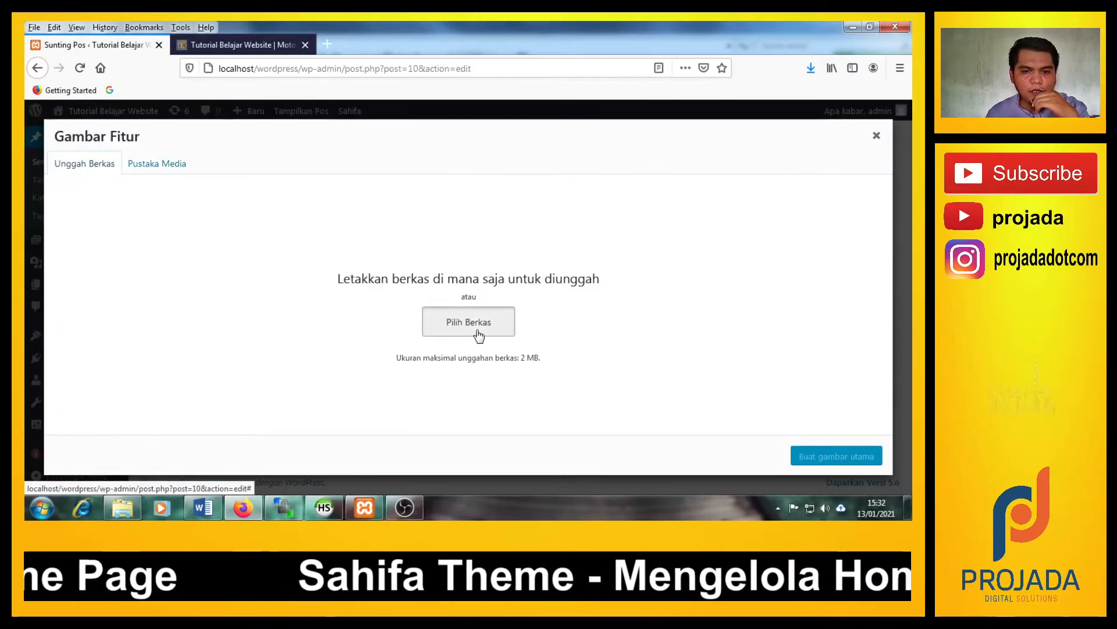
left_click(478, 336)
left_click(584, 182)
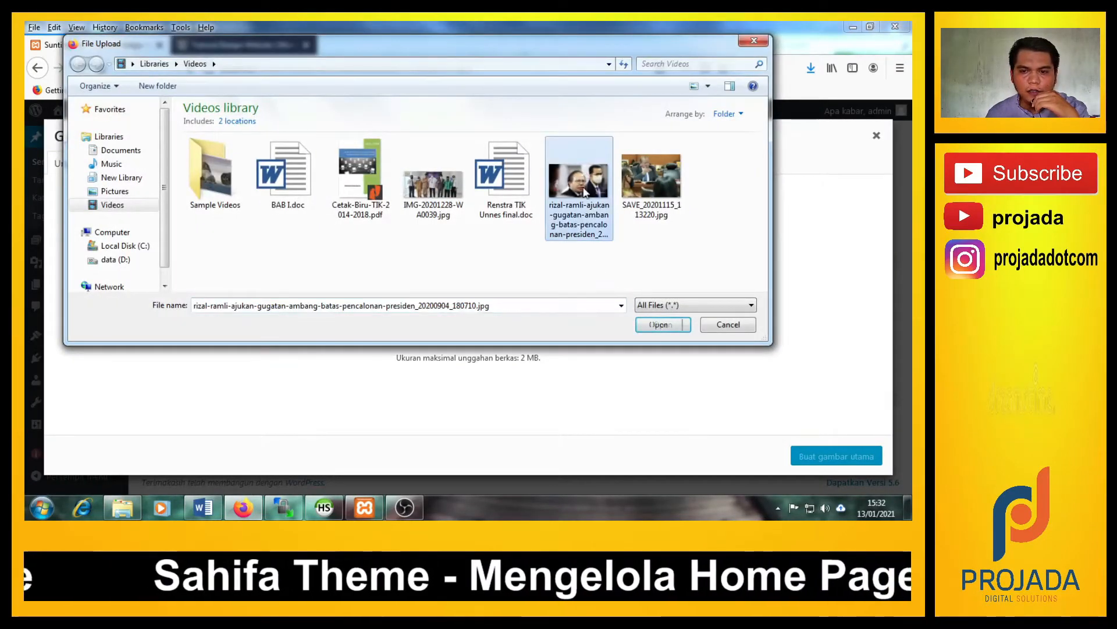
left_click(666, 329)
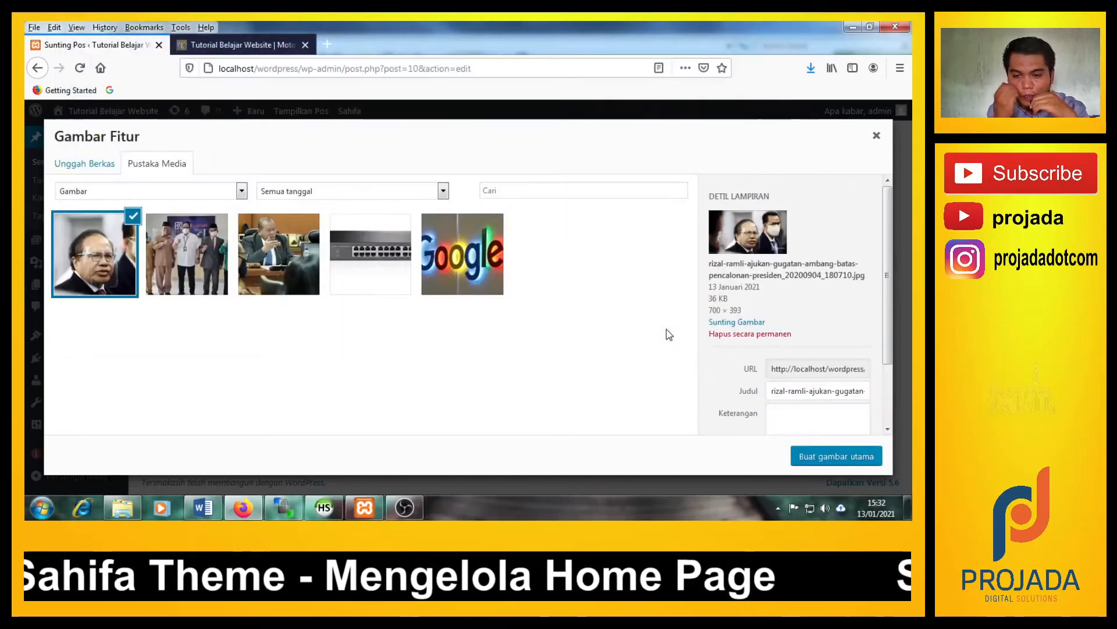
left_click(825, 457)
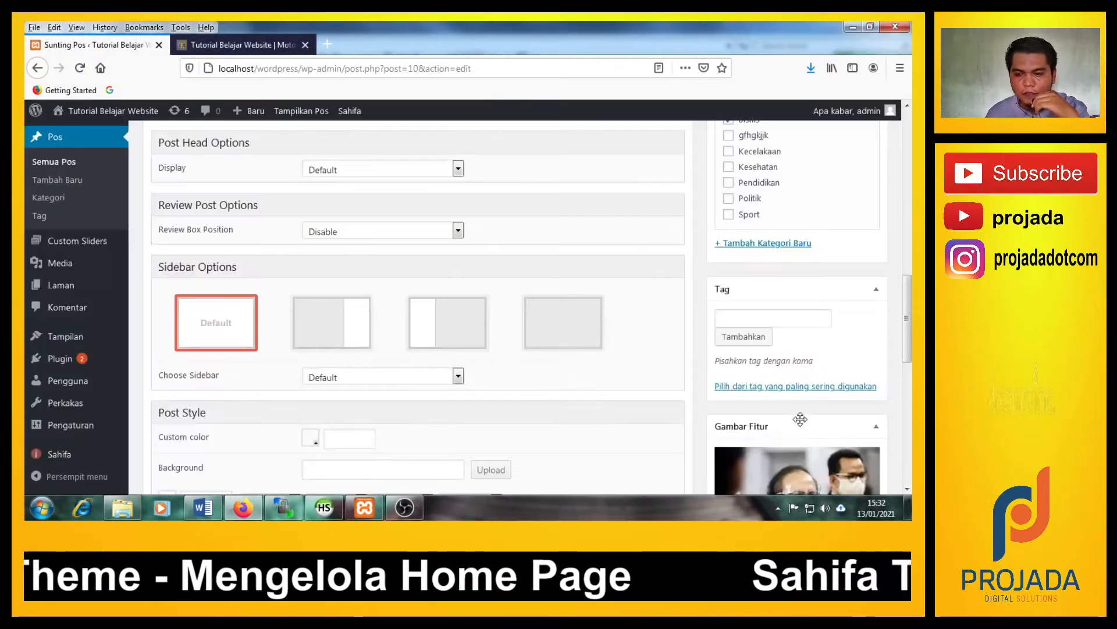
Update the post "Rizal Ramli Sebut Kebijakan Fiskal Menkeu Sri Mulyani Amburadul, Ini Sebabnya..." and reload the front page to check its thumbnail.
scroll(715, 431, "down", 3)
scroll(715, 431, "up", 6)
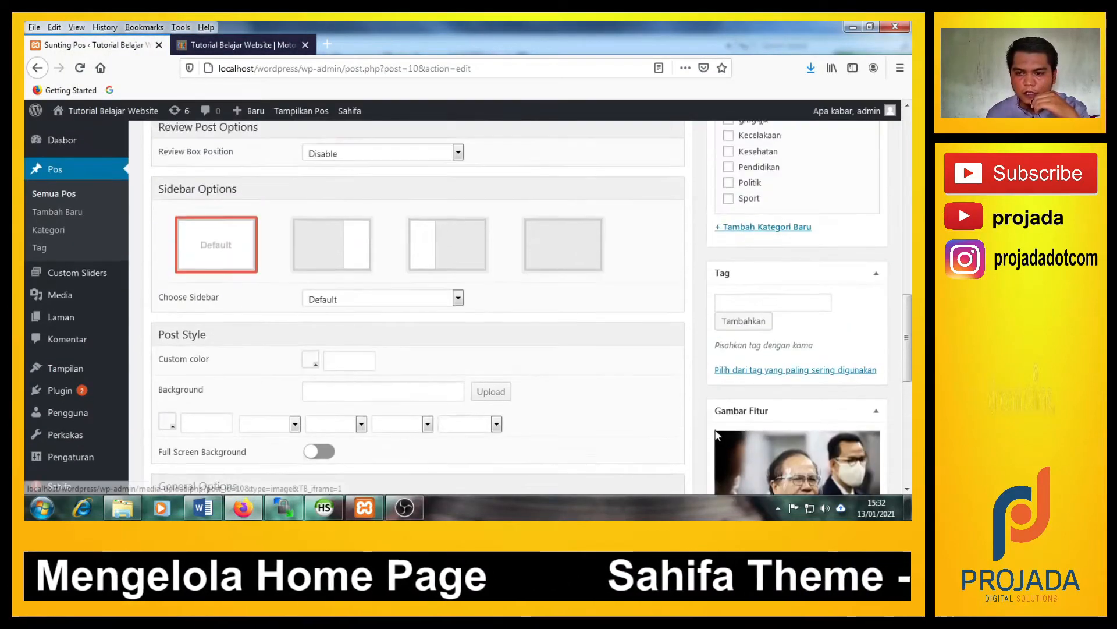
left_click(875, 281)
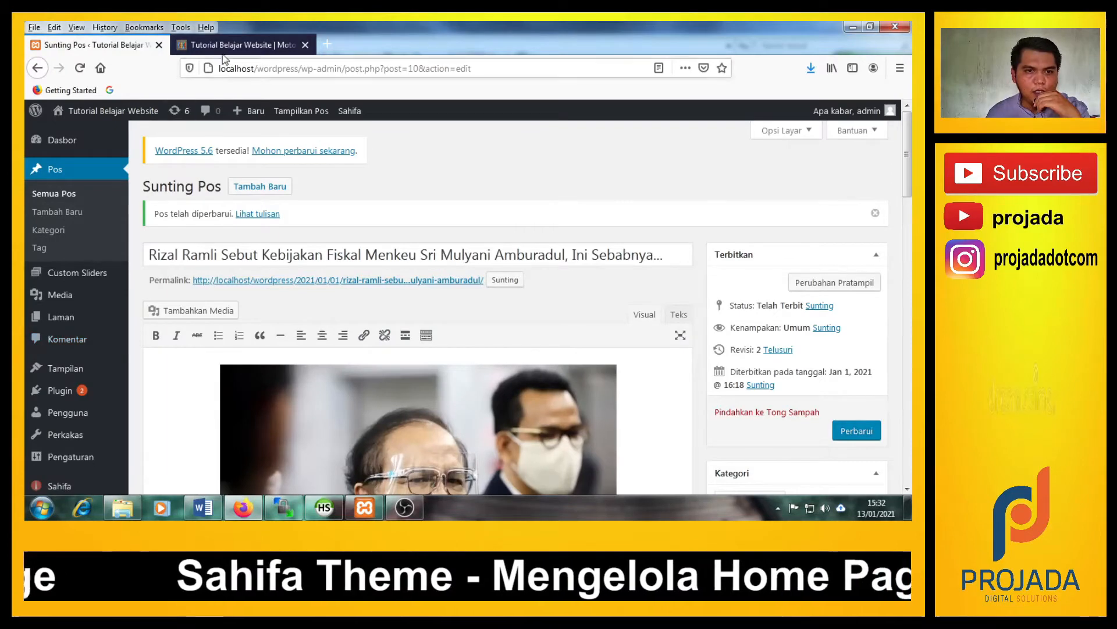
left_click(242, 45)
left_click(79, 70)
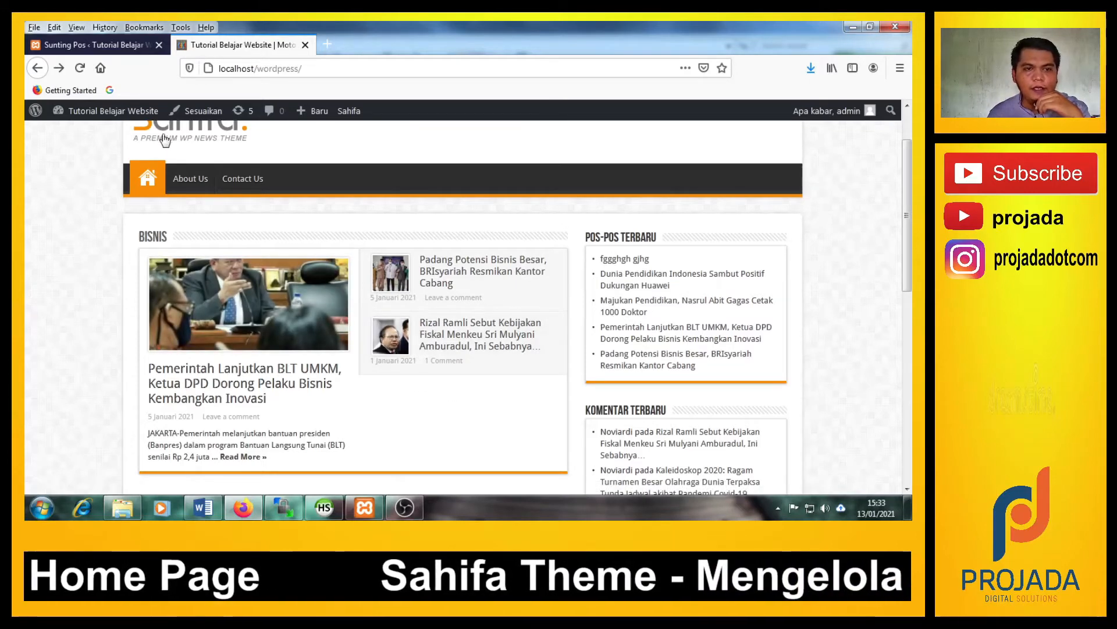
Return to the WordPress admin and open the Homepage settings of the Sahifa theme.
left_click(115, 47)
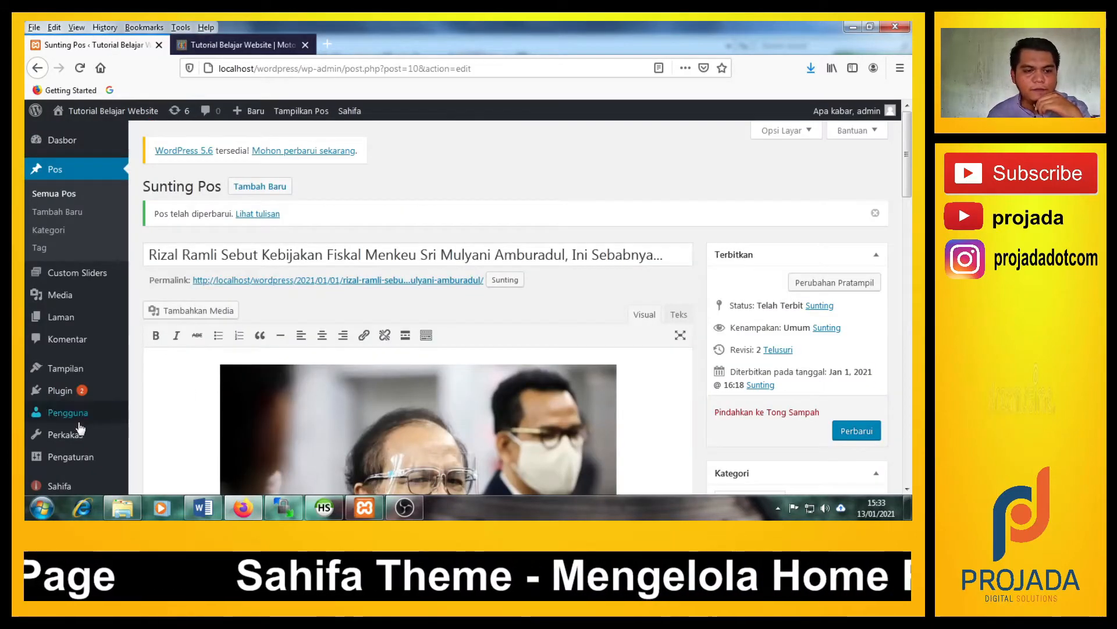
scroll(79, 419, "down", 2)
left_click(62, 454)
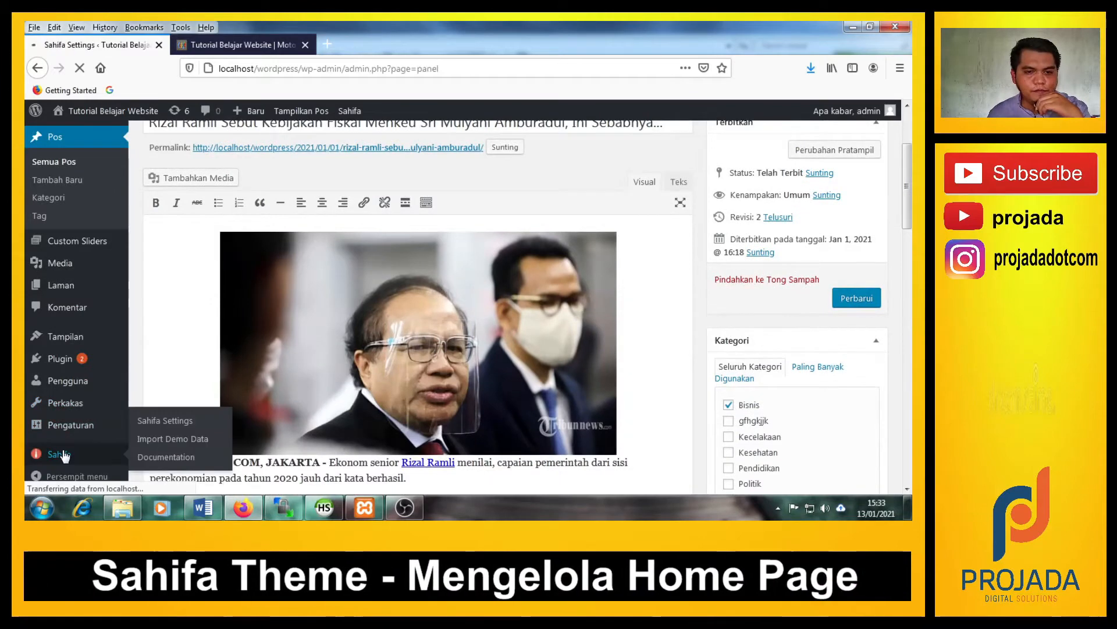
scroll(336, 384, "down", 5)
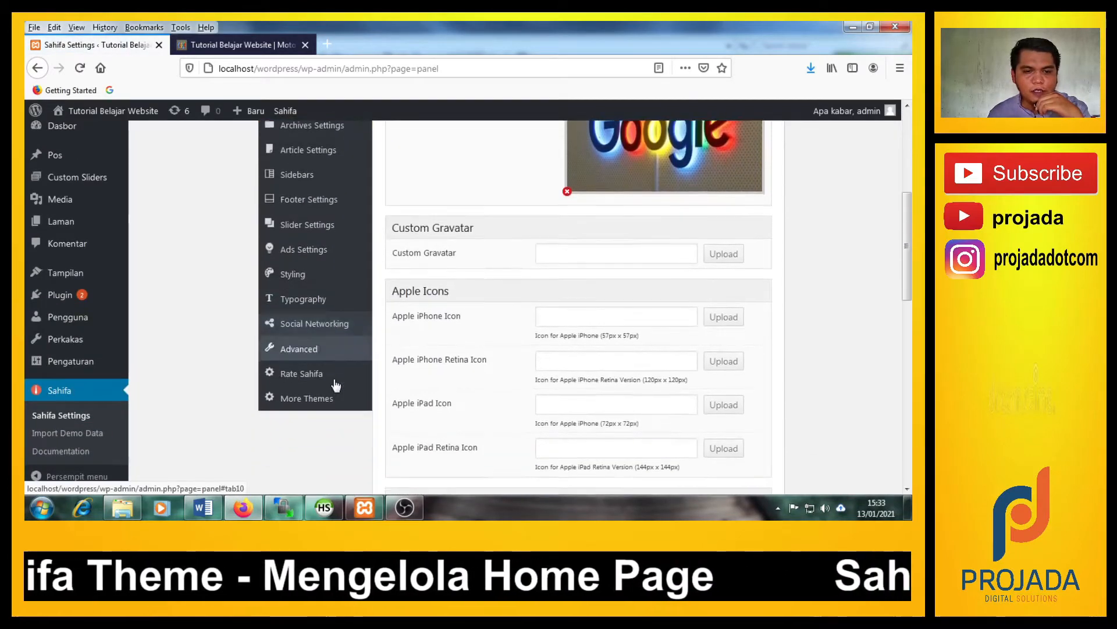
scroll(336, 384, "up", 5)
left_click(303, 274)
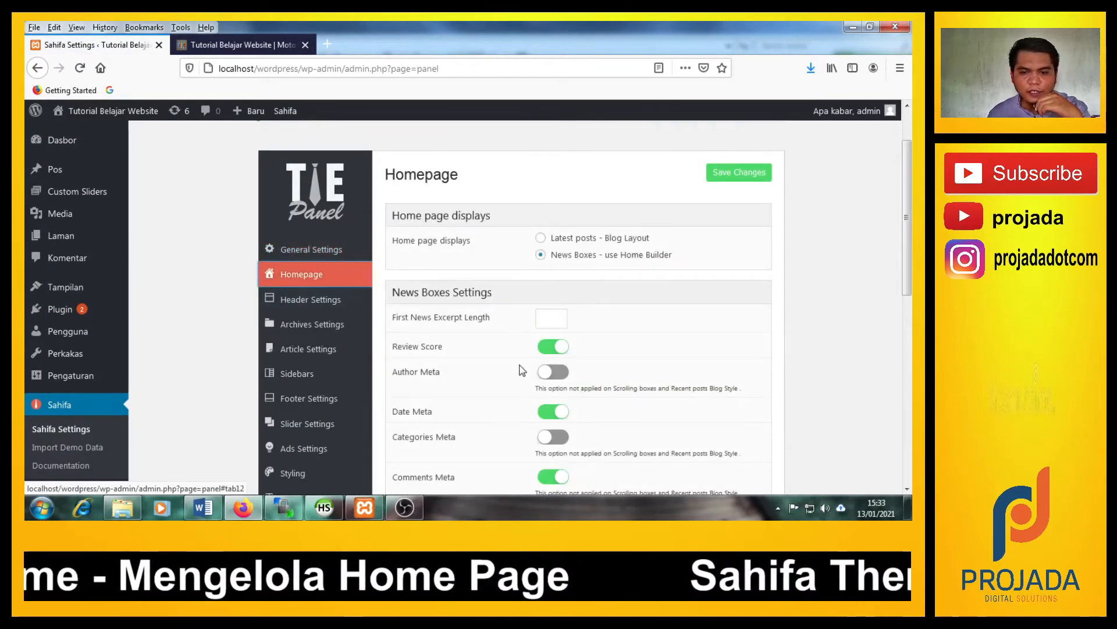
Review the category, order, post count and box style options of the Bisnis News Box in the Home Builder.
scroll(522, 371, "down", 7)
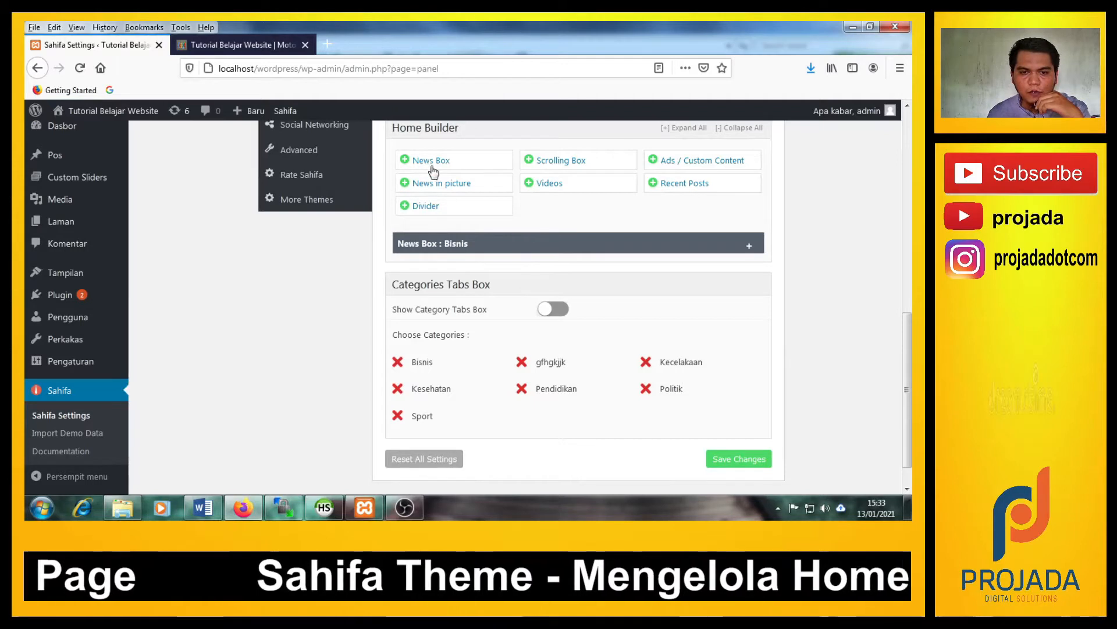
left_click(752, 248)
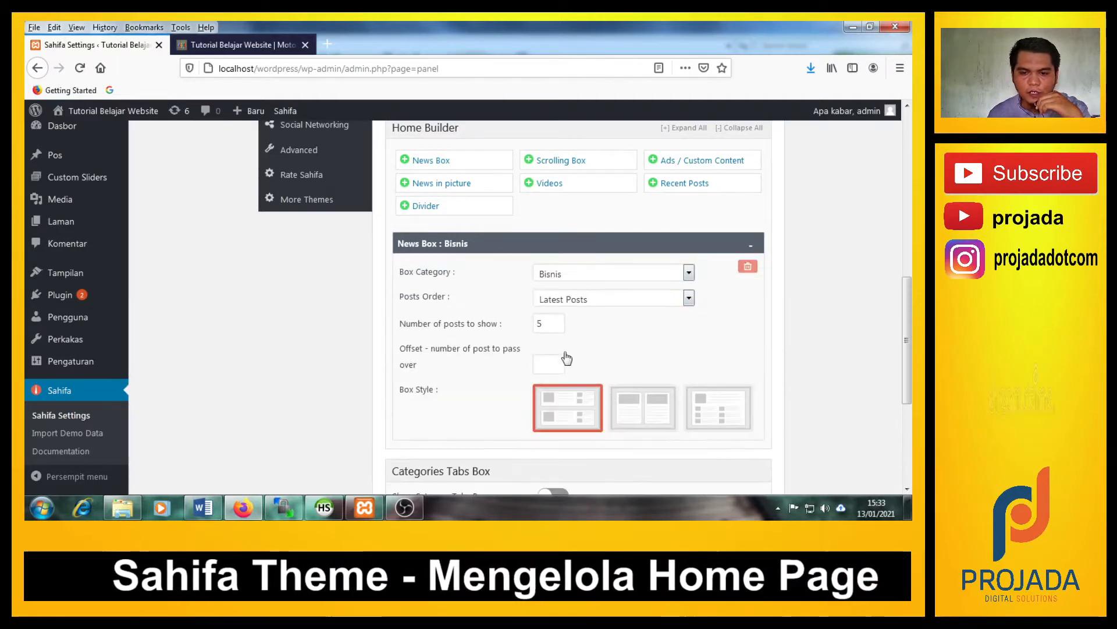
scroll(554, 365, "down", 2)
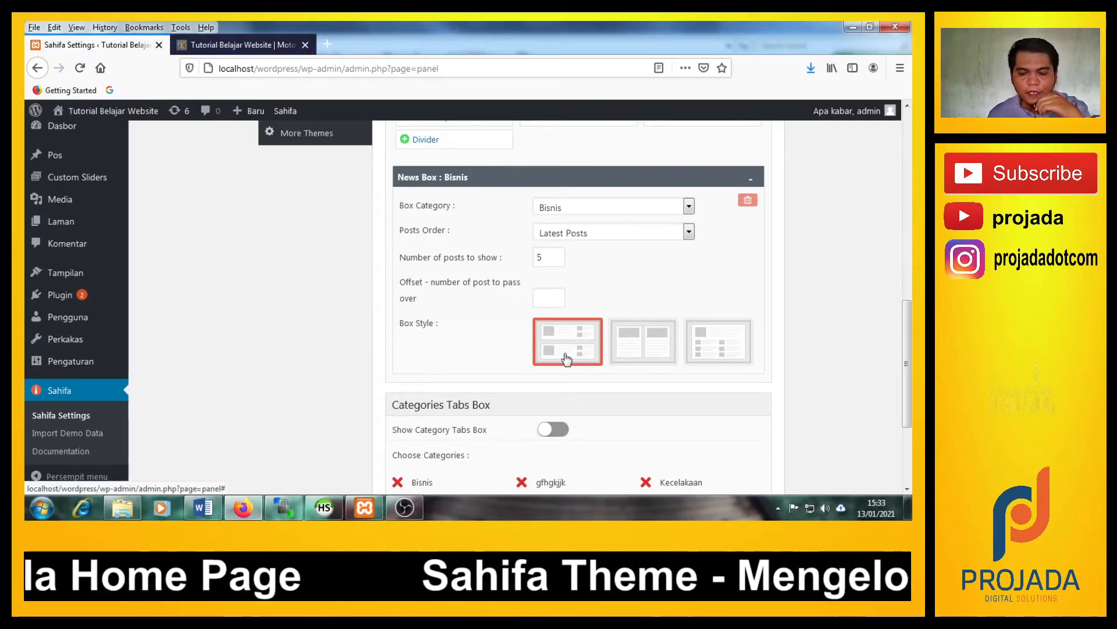
scroll(329, 361, "up", 2)
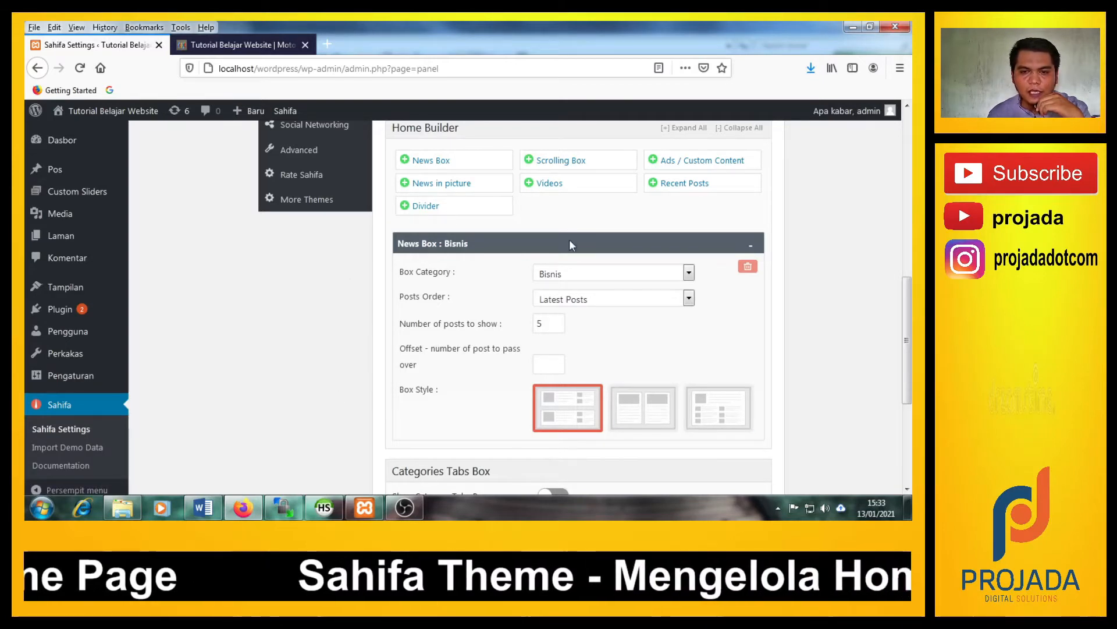
left_click(752, 249)
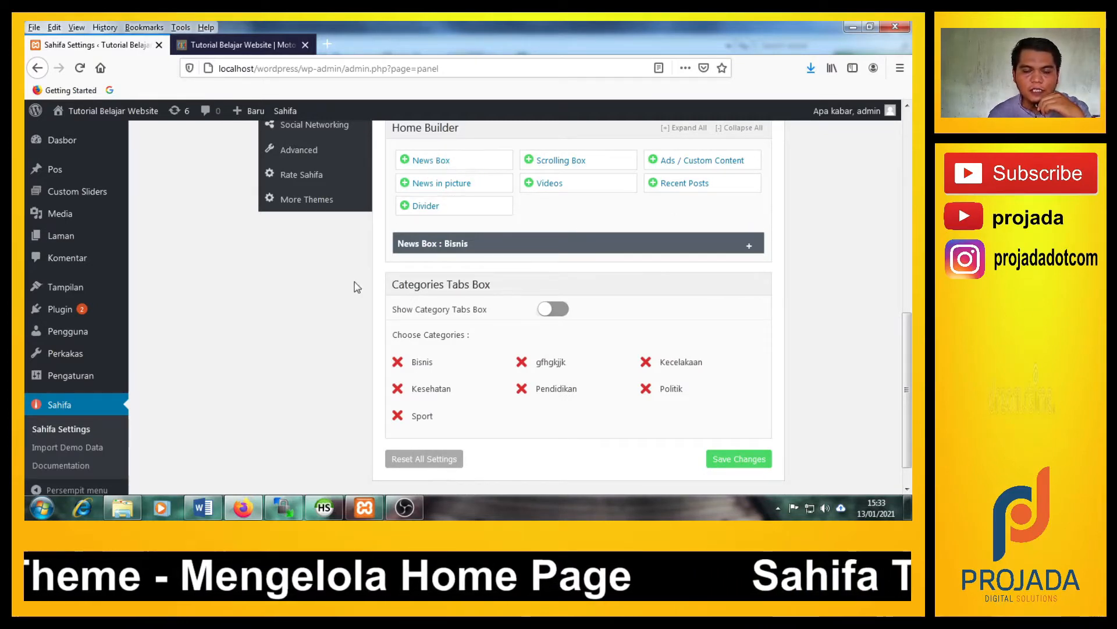
Add a second News Box to the Home Builder and set its Box Category to Pendidikan.
scroll(354, 281, "up", 1)
scroll(352, 316, "down", 1)
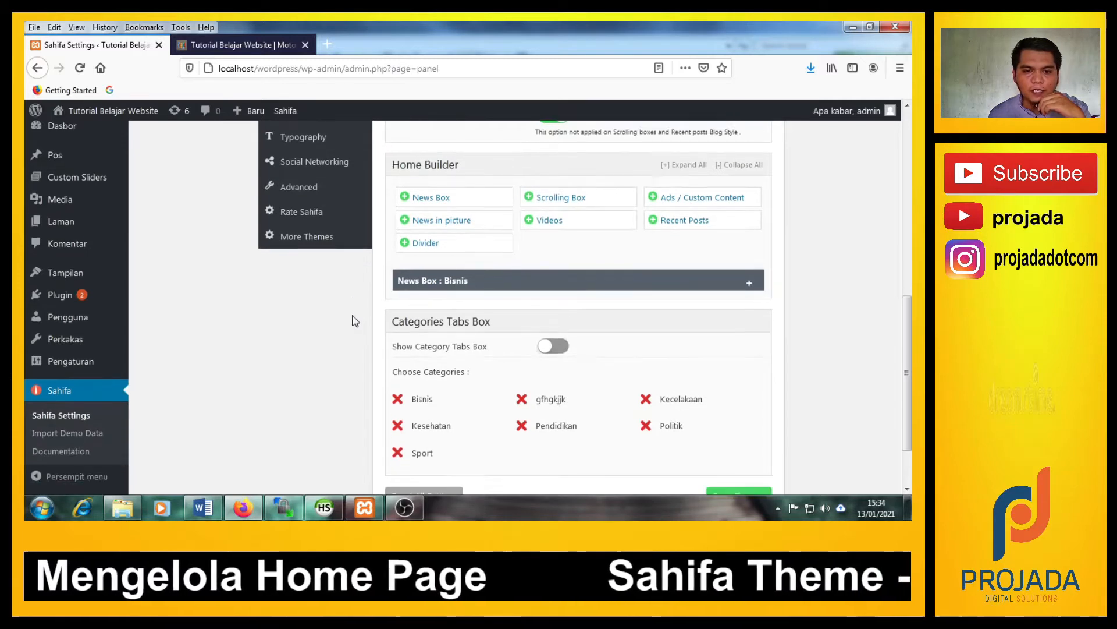
left_click(446, 165)
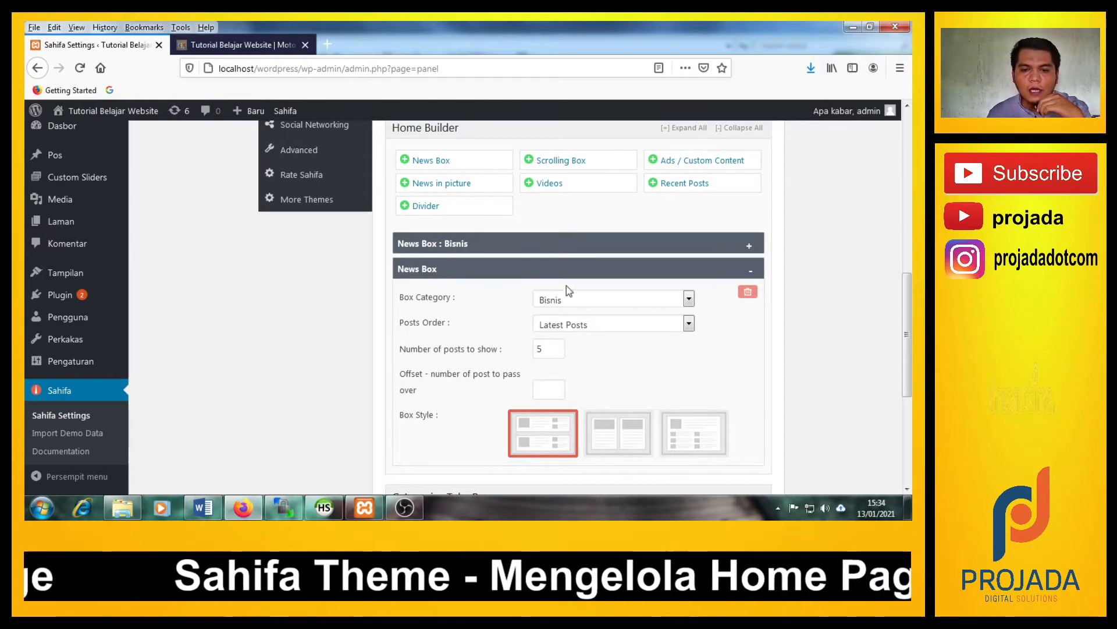
left_click(750, 246)
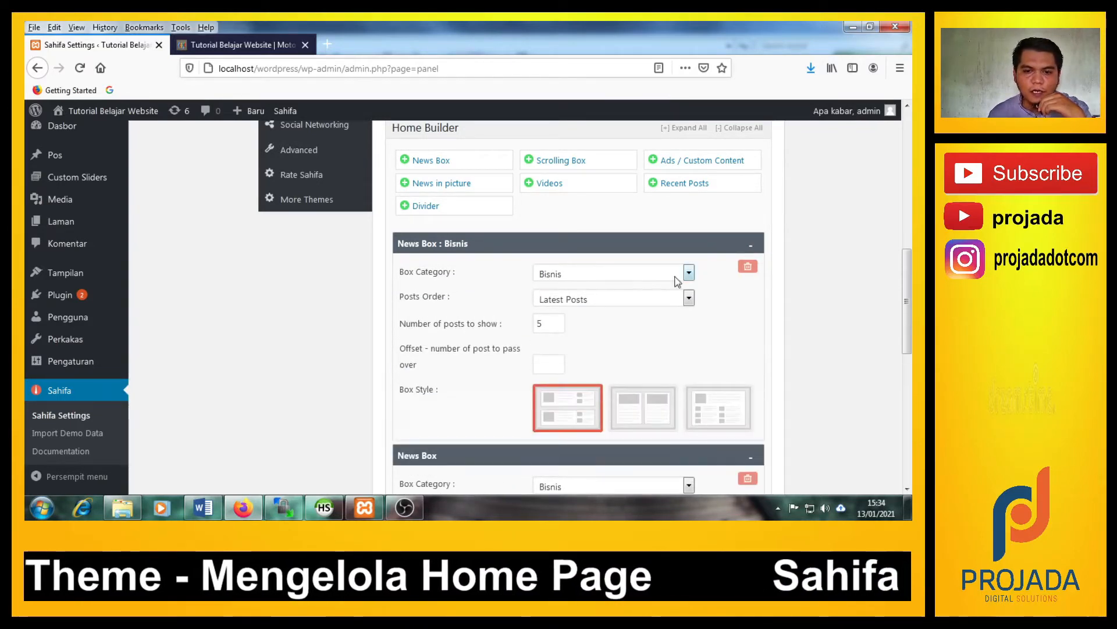
left_click(749, 247)
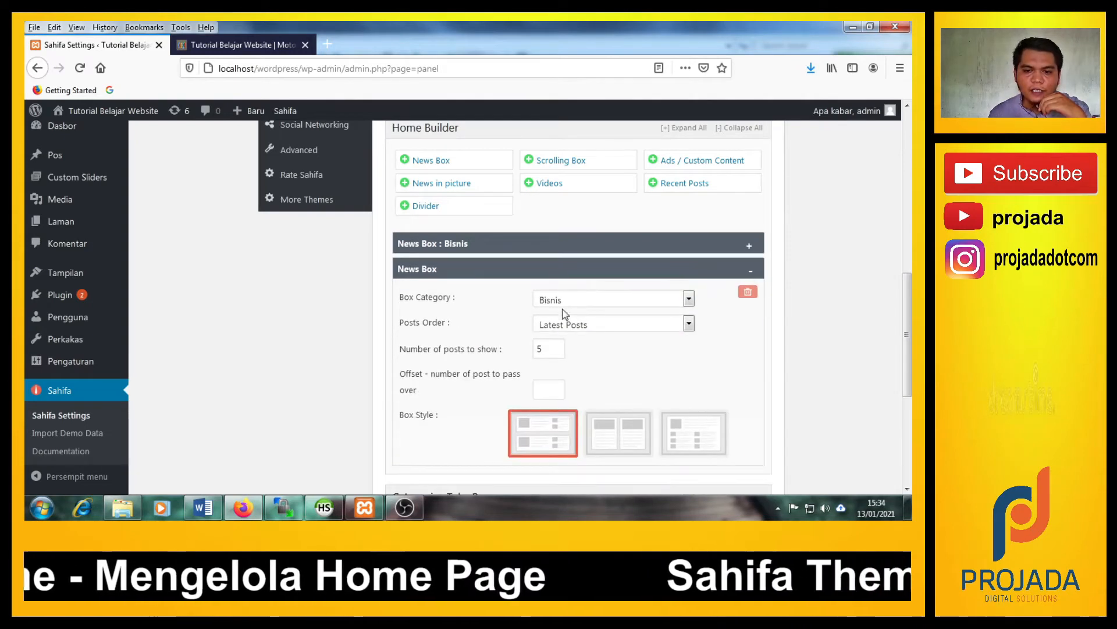
left_click(689, 299)
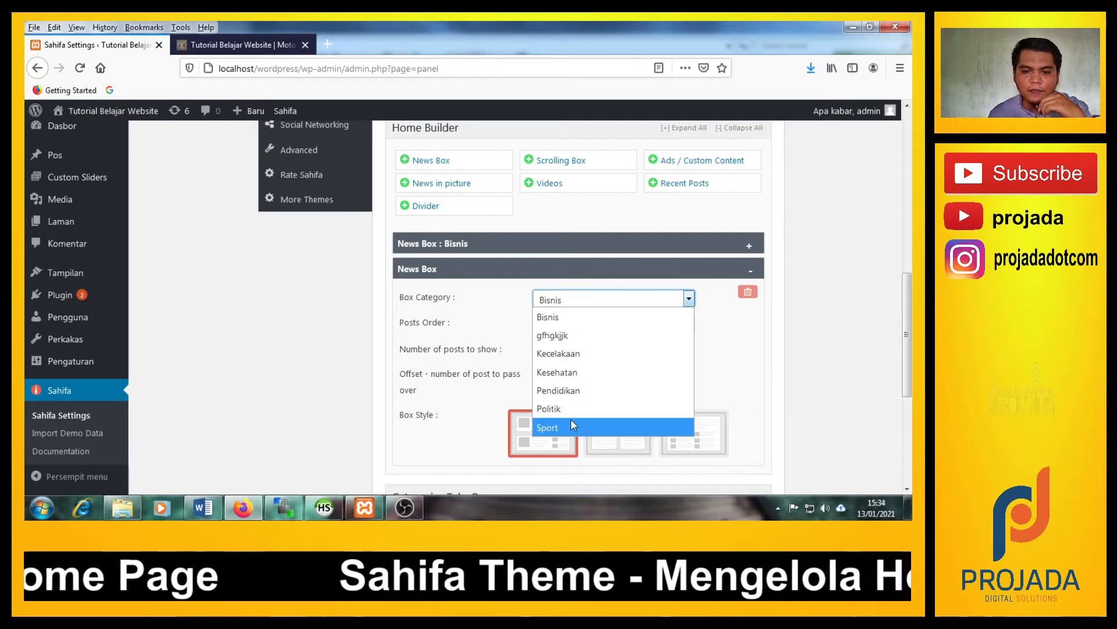
left_click(577, 392)
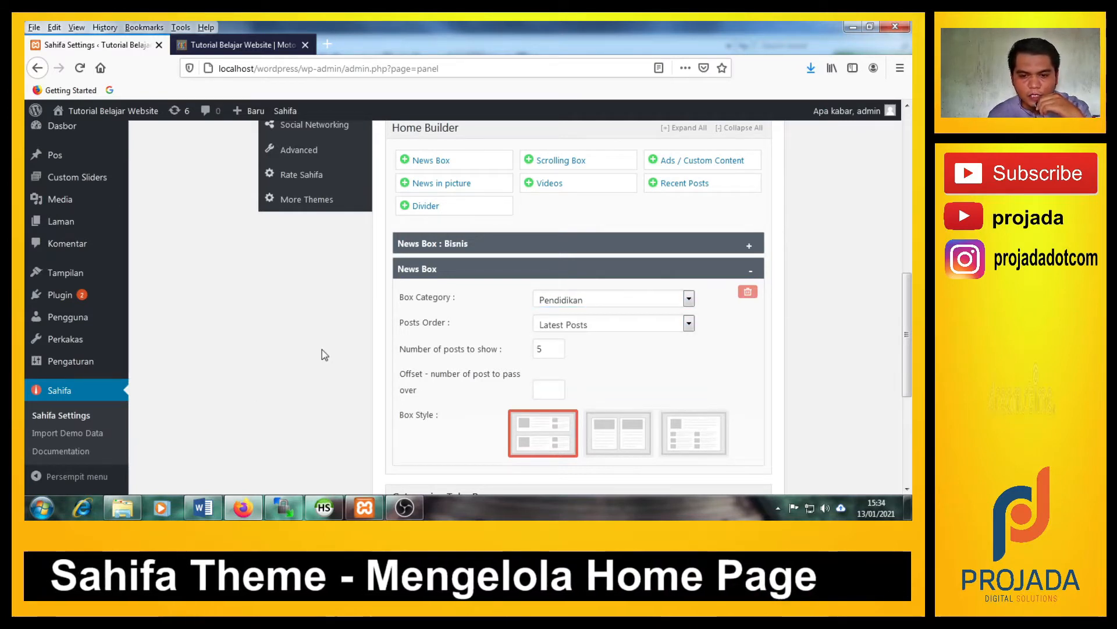
Set the Posts Order of the Pendidikan News Box to Random Posts and look over its remaining options.
left_click(581, 325)
left_click(592, 359)
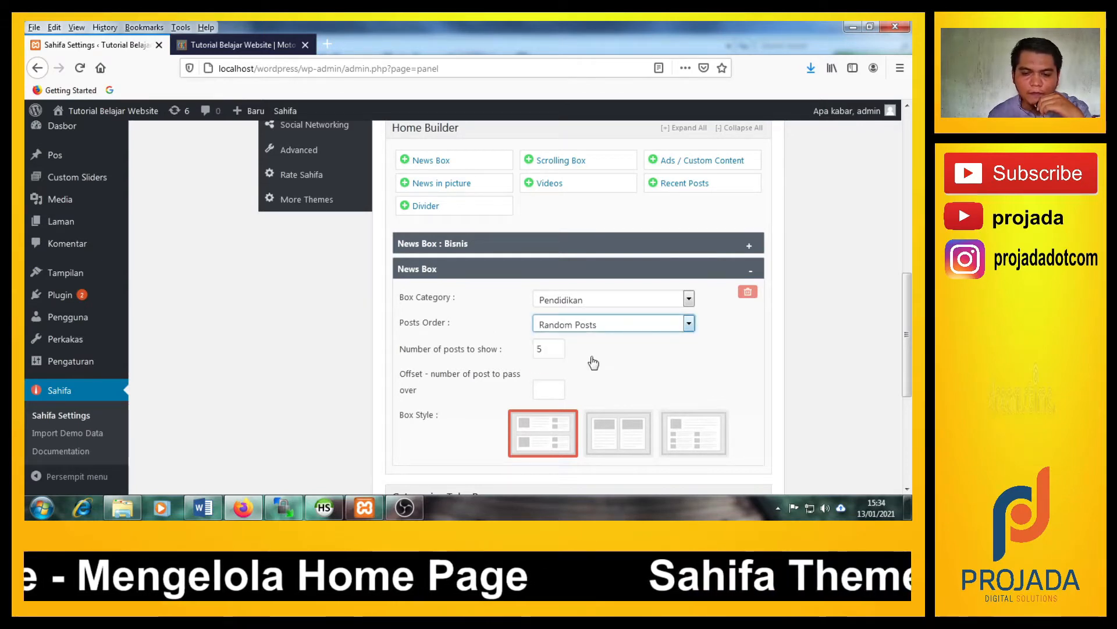
left_click(595, 329)
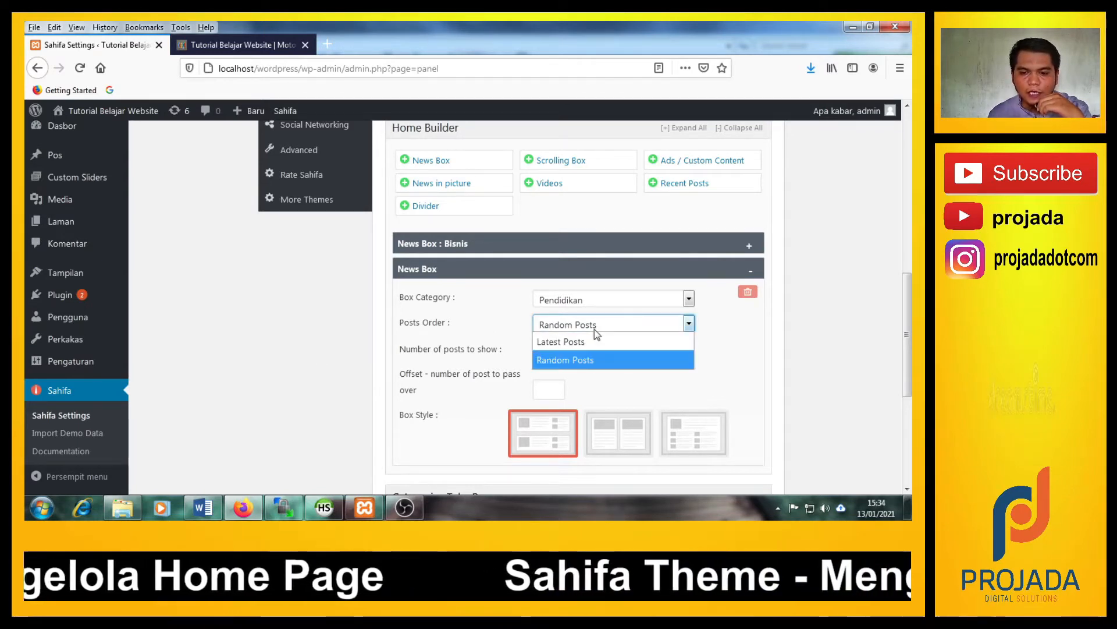
left_click(594, 364)
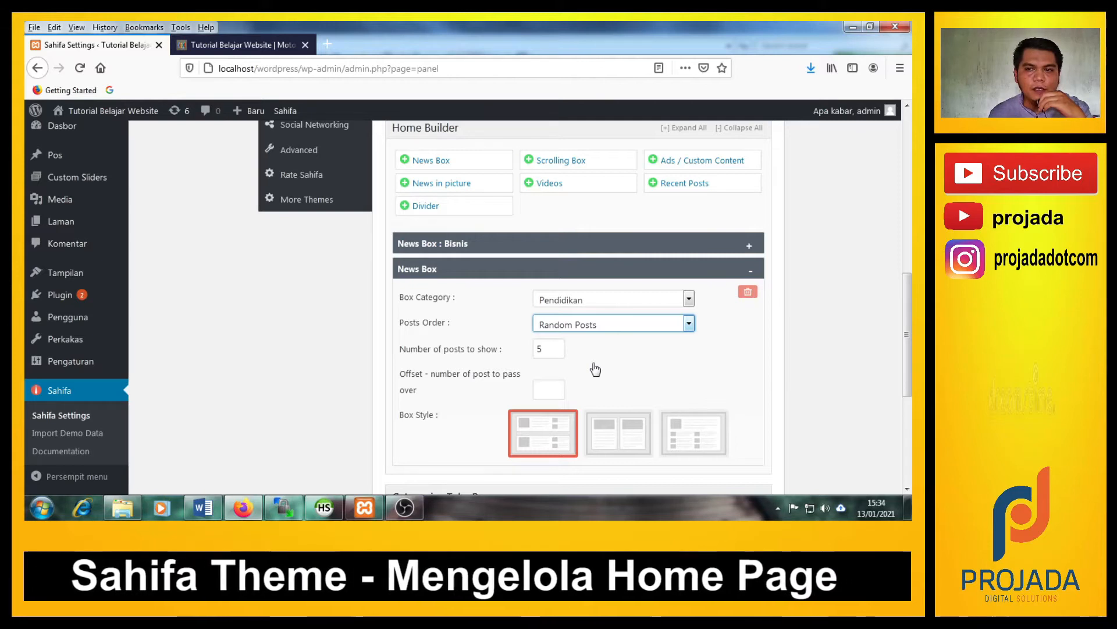
left_click(317, 362)
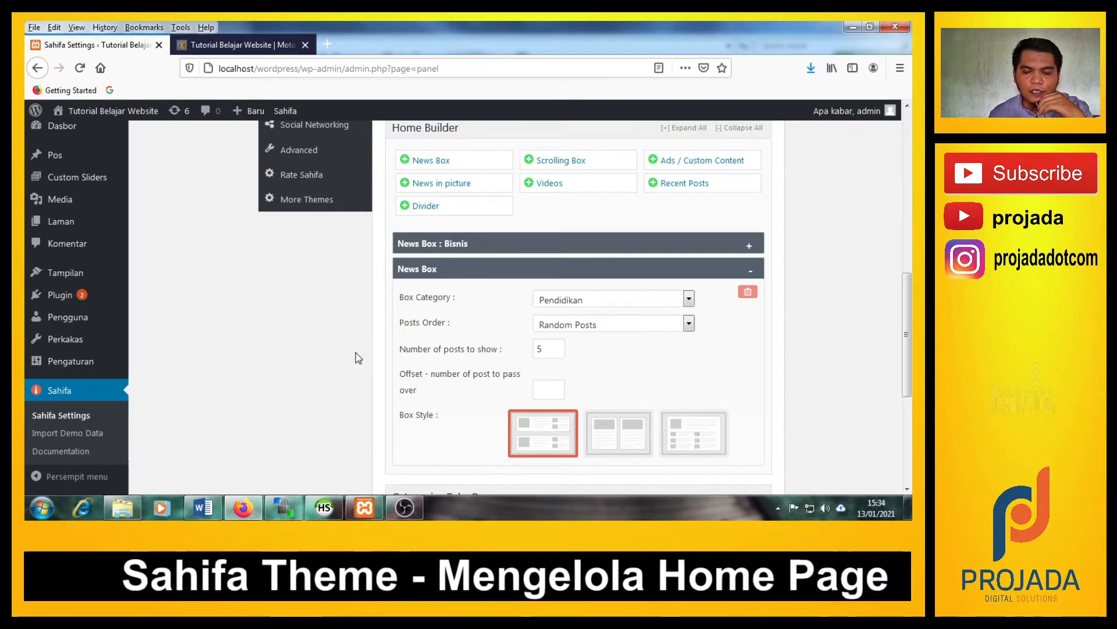
scroll(354, 371, "down", 2)
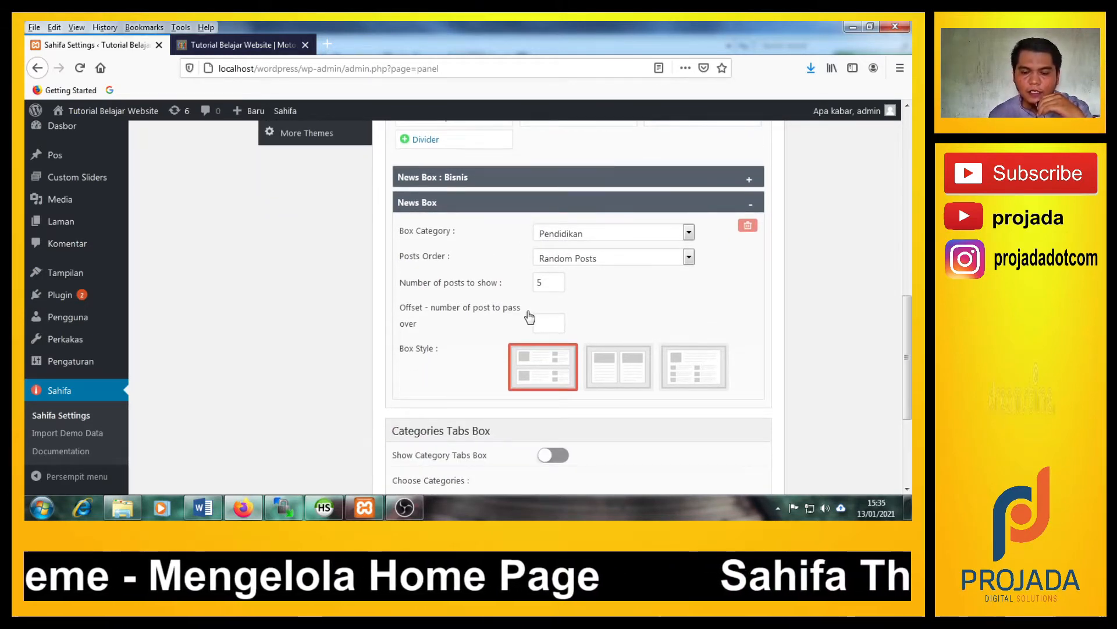
scroll(519, 221, "up", 2)
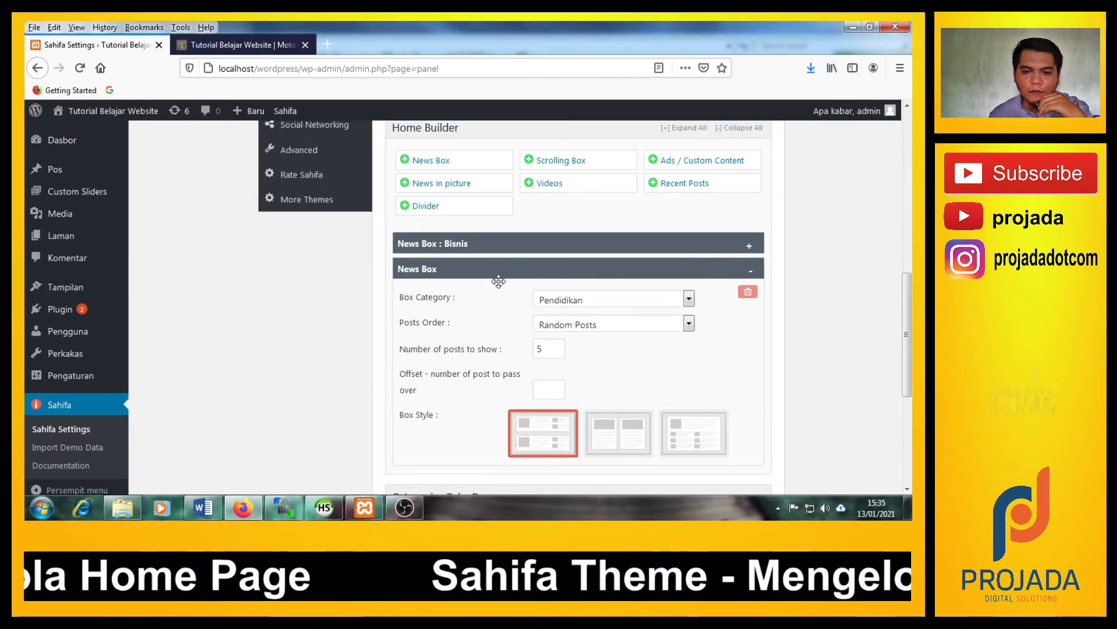
Set the Pendidikan News Box to the side-by-side two-column box style and save the Homepage settings.
scroll(511, 440, "down", 2)
left_click(616, 382)
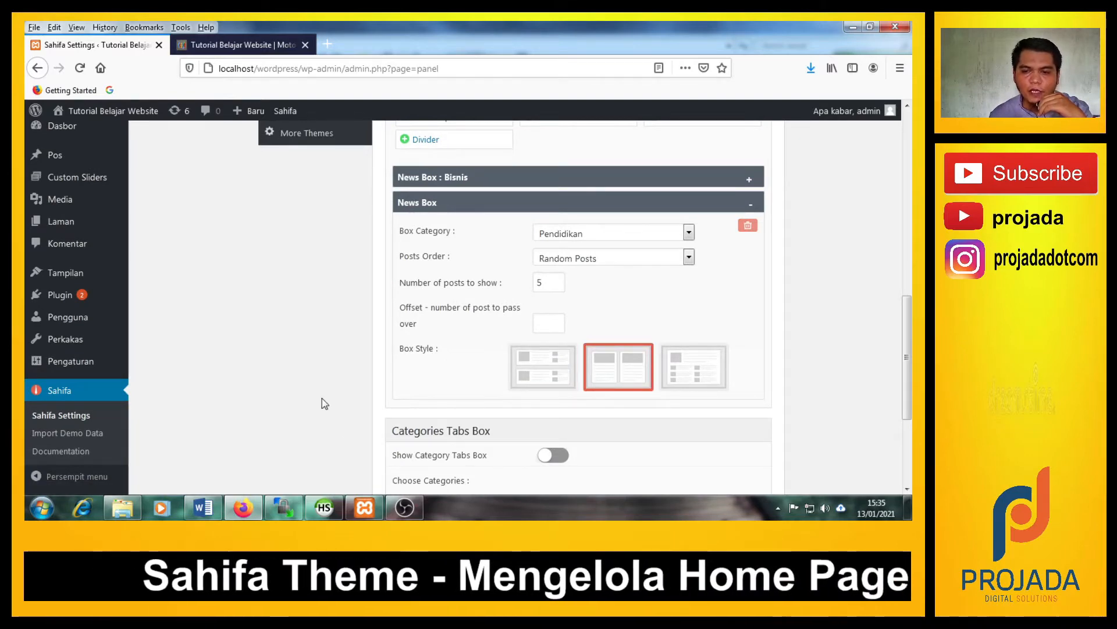
scroll(847, 374, "up", 6)
scroll(844, 369, "up", 10)
left_click(739, 239)
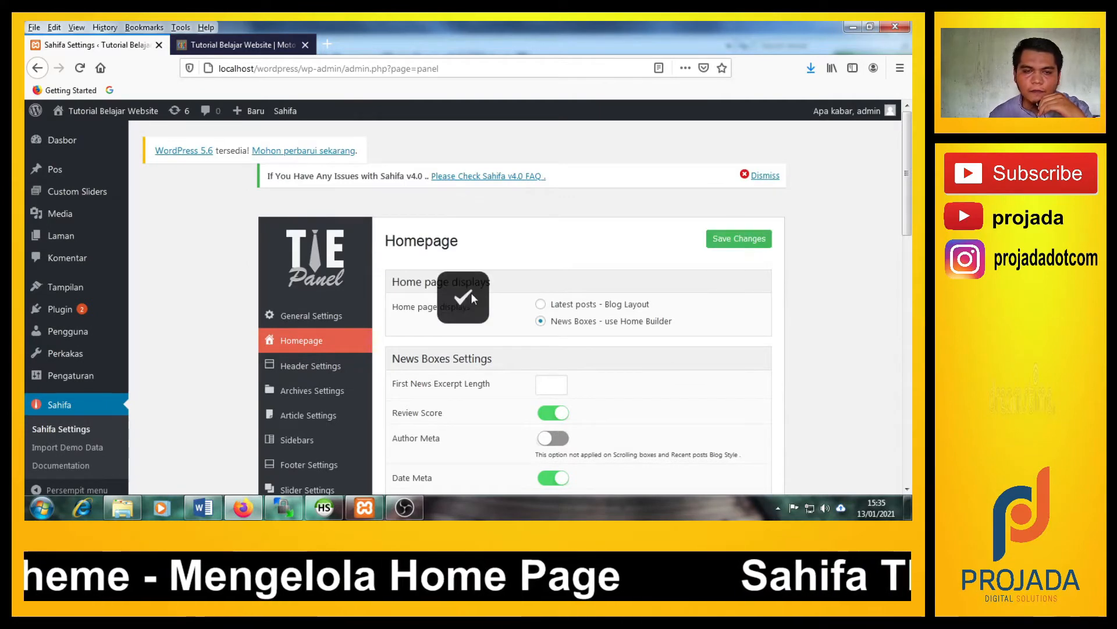
View the site's home page and check how the Pendidikan box is displayed under the Bisnis box.
left_click(241, 45)
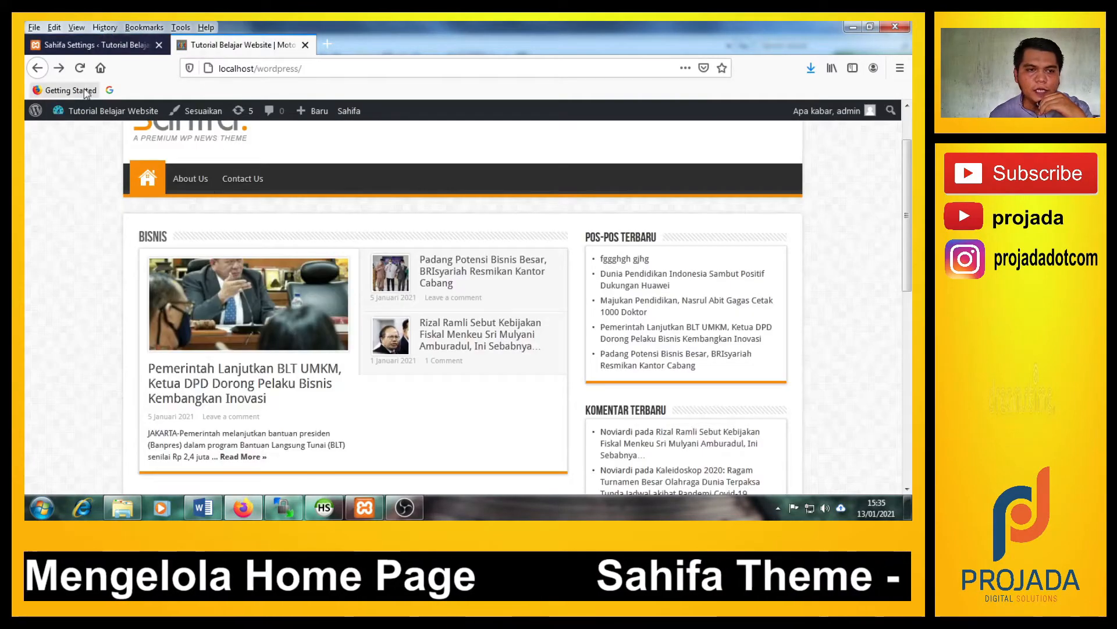
scroll(91, 291, "down", 5)
scroll(91, 291, "down", 3)
scroll(220, 372, "down", 4)
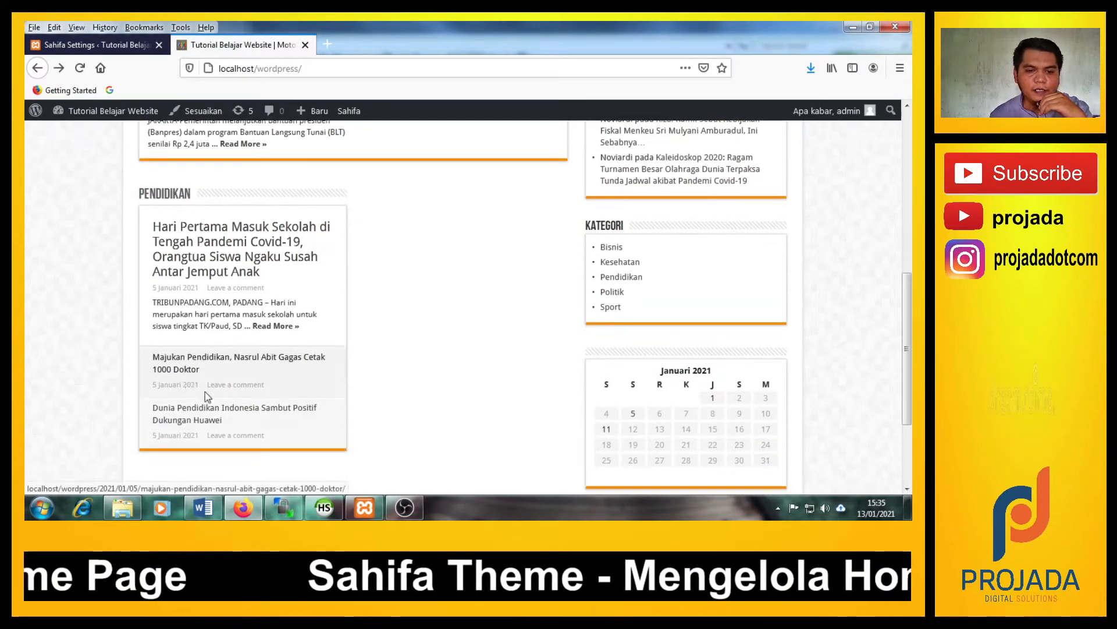
scroll(223, 341, "up", 3)
scroll(233, 332, "down", 2)
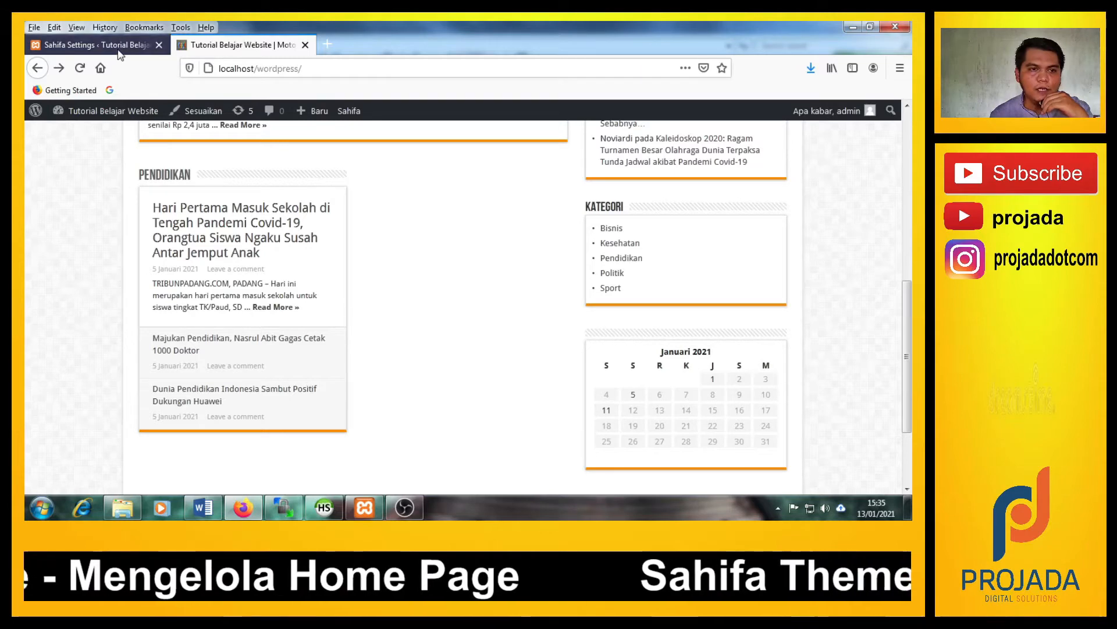
Return to the Sahifa Homepage settings and review the box style chosen for the Pendidikan News Box.
left_click(93, 44)
scroll(667, 390, "down", 5)
scroll(666, 390, "down", 3)
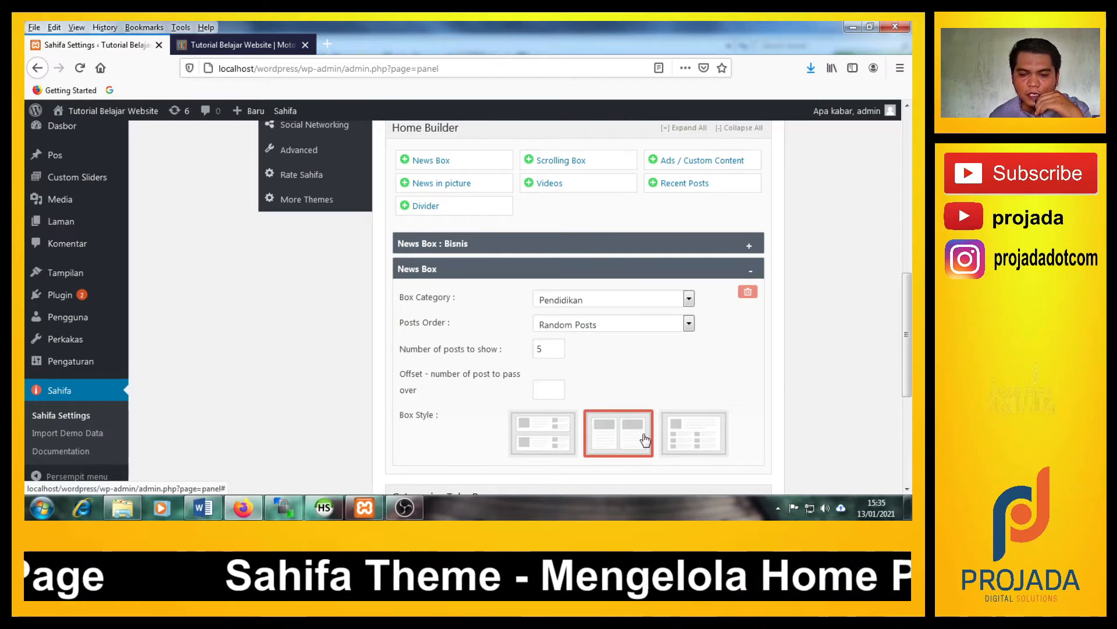
scroll(288, 401, "down", 2)
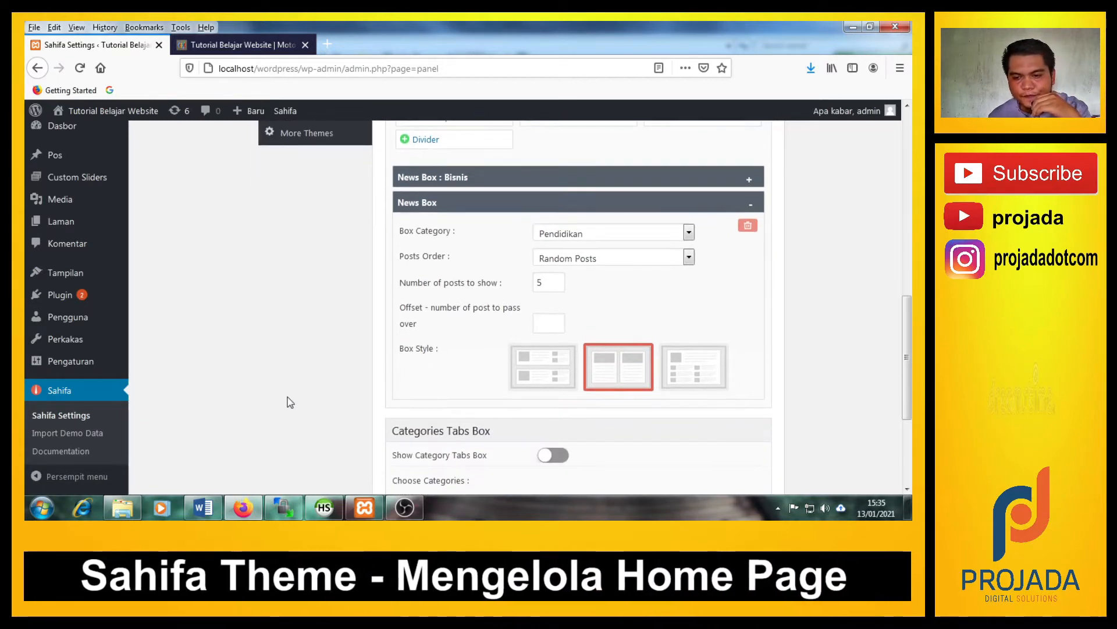
scroll(288, 401, "up", 4)
Examine the posts in the home page's Pendidikan box and compare them with the Bisnis posts above.
left_click(220, 43)
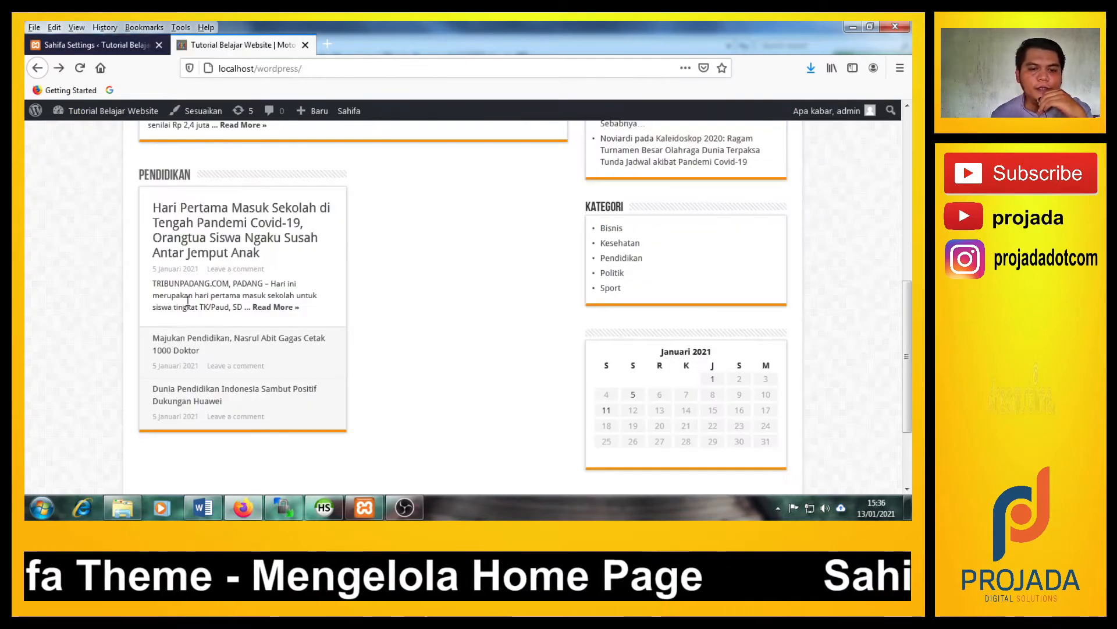
scroll(313, 357, "up", 5)
scroll(242, 339, "down", 2)
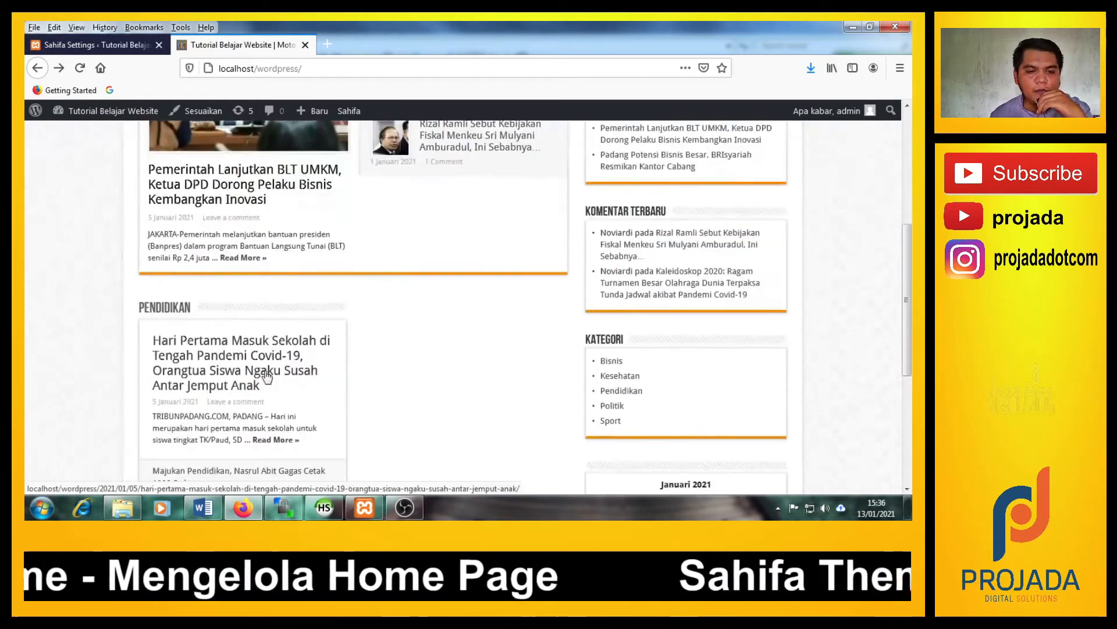
scroll(197, 380, "down", 5)
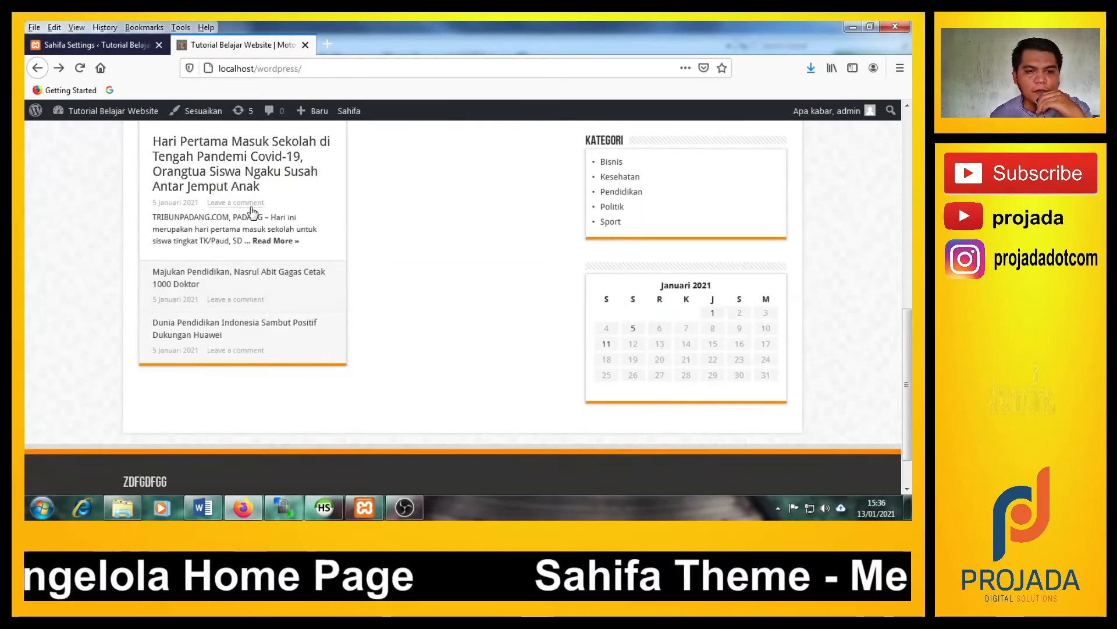
scroll(246, 308, "up", 3)
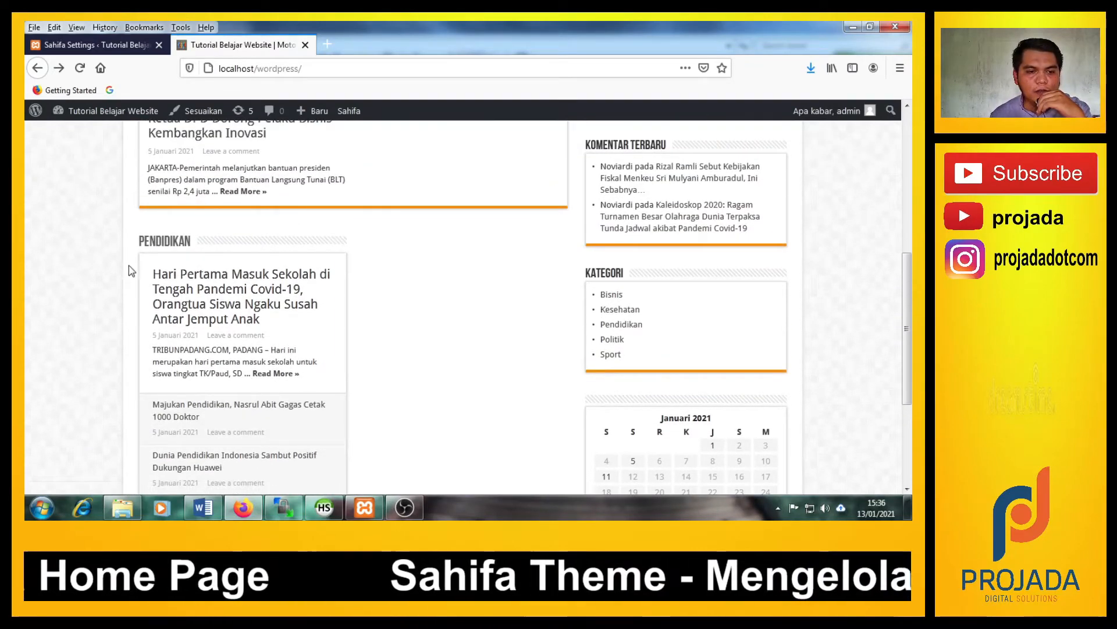
scroll(82, 298, "up", 4)
scroll(83, 298, "down", 3)
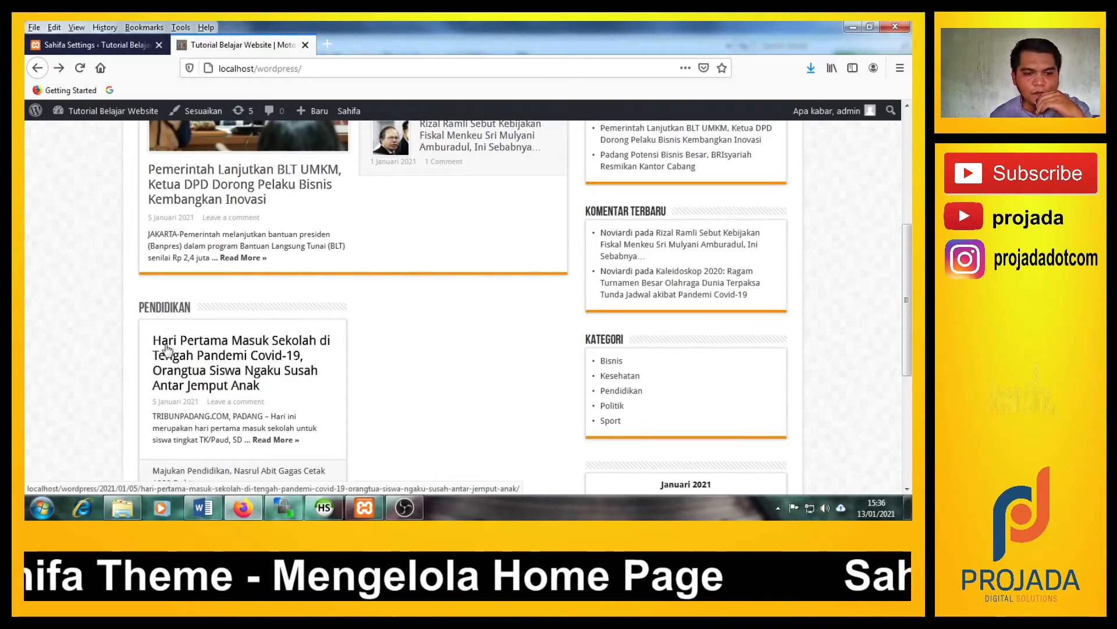
scroll(93, 377, "down", 2)
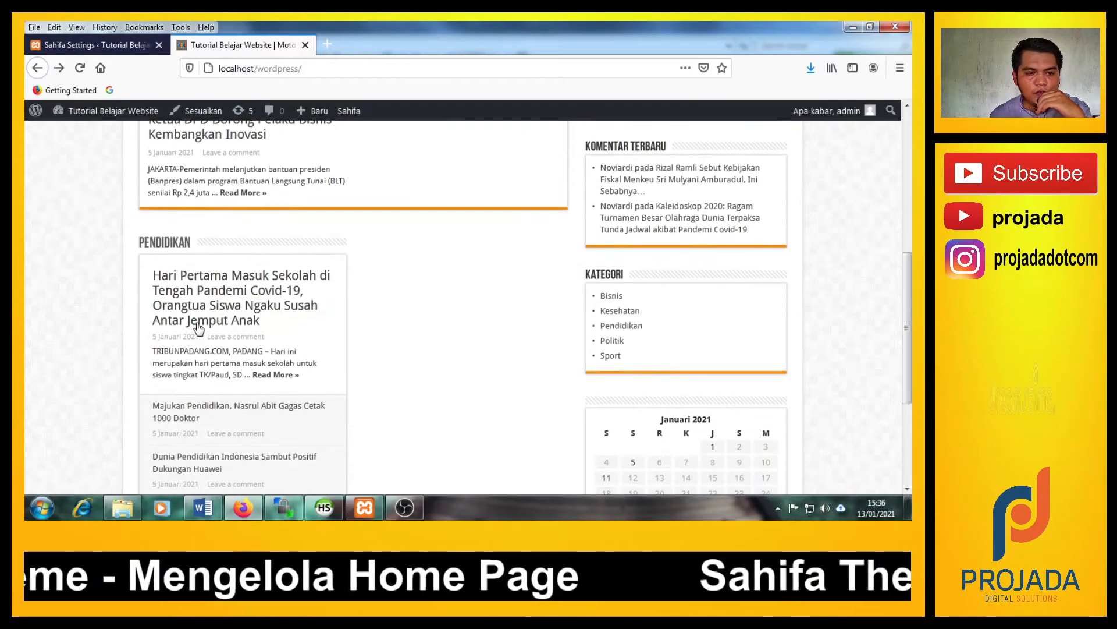
Open the Pendidikan post "Hari Pertama Masuk Sekolah di Tengah Pandemi Covid-19" for editing from the WordPress post list.
left_click(129, 53)
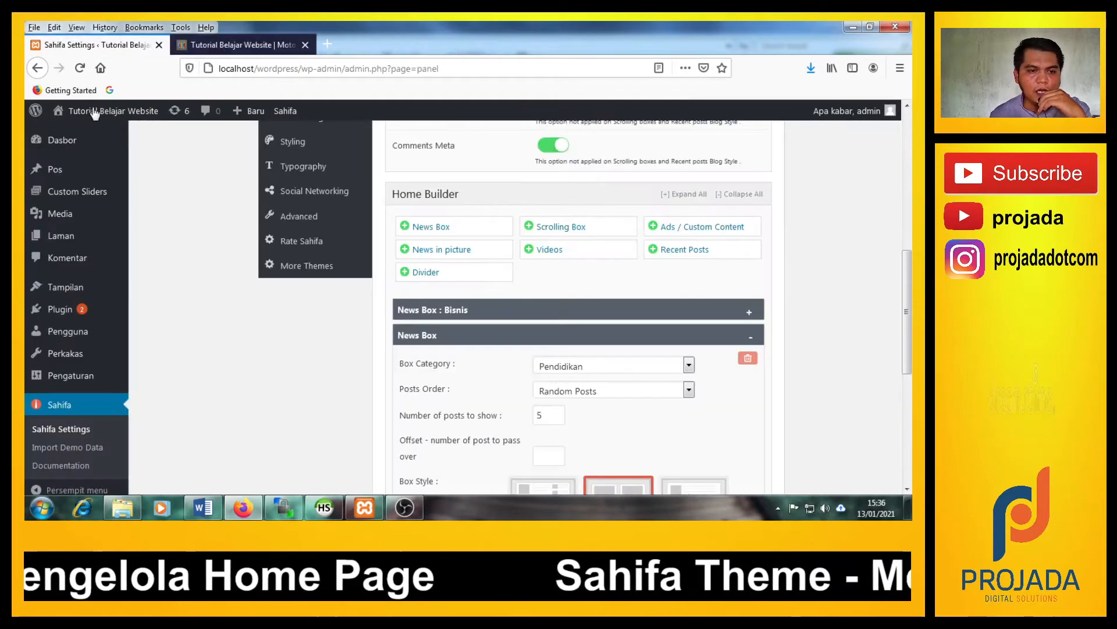
left_click(65, 174)
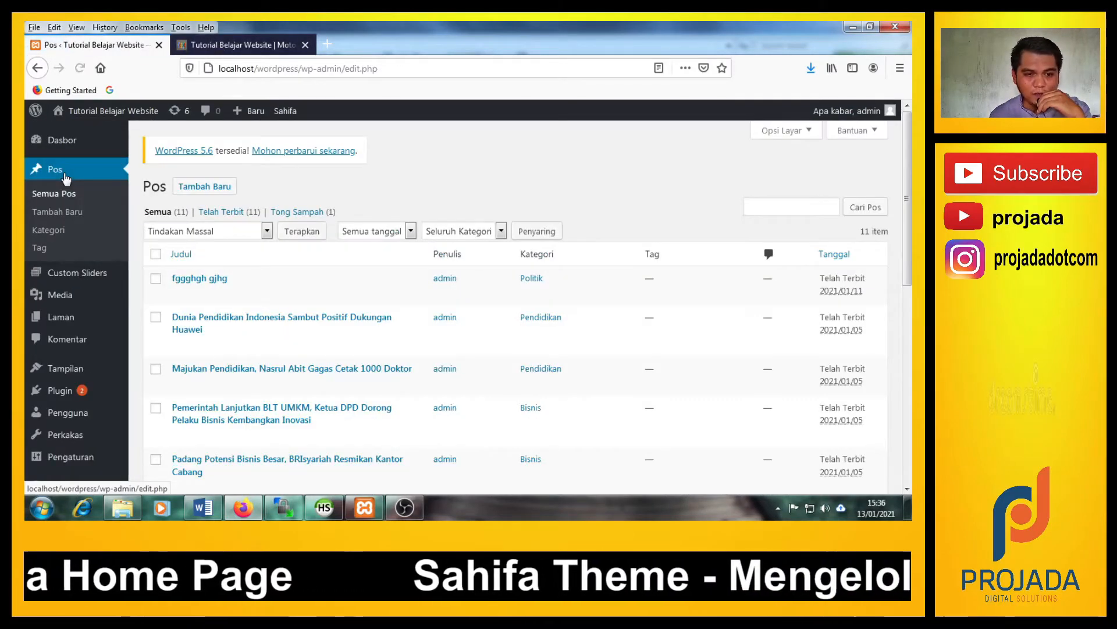
scroll(291, 385, "down", 2)
scroll(290, 386, "down", 6)
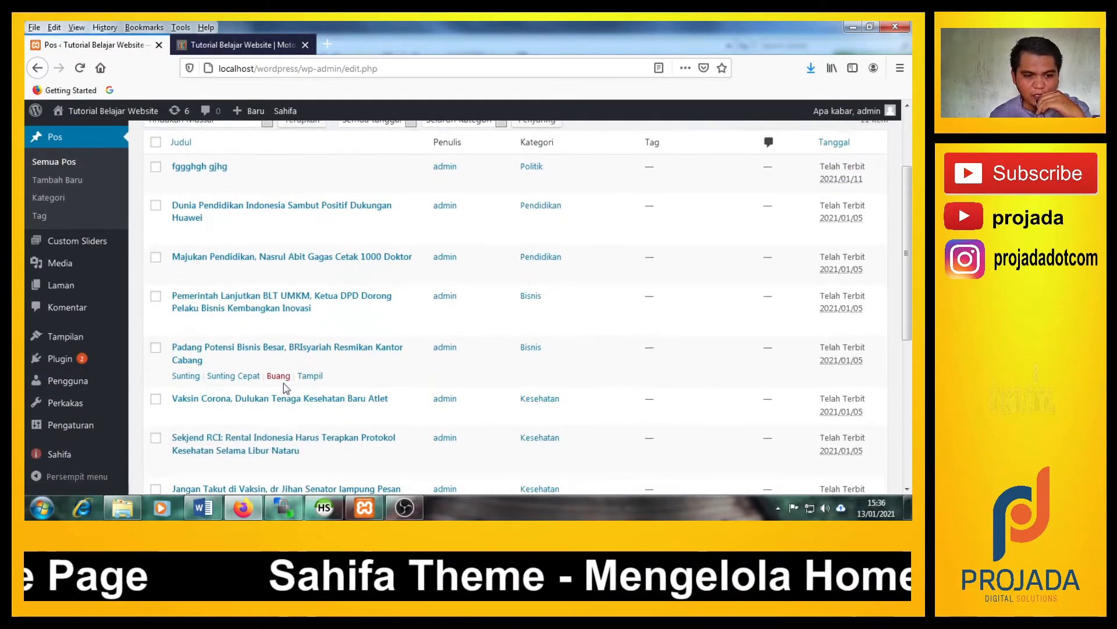
scroll(224, 405, "down", 2)
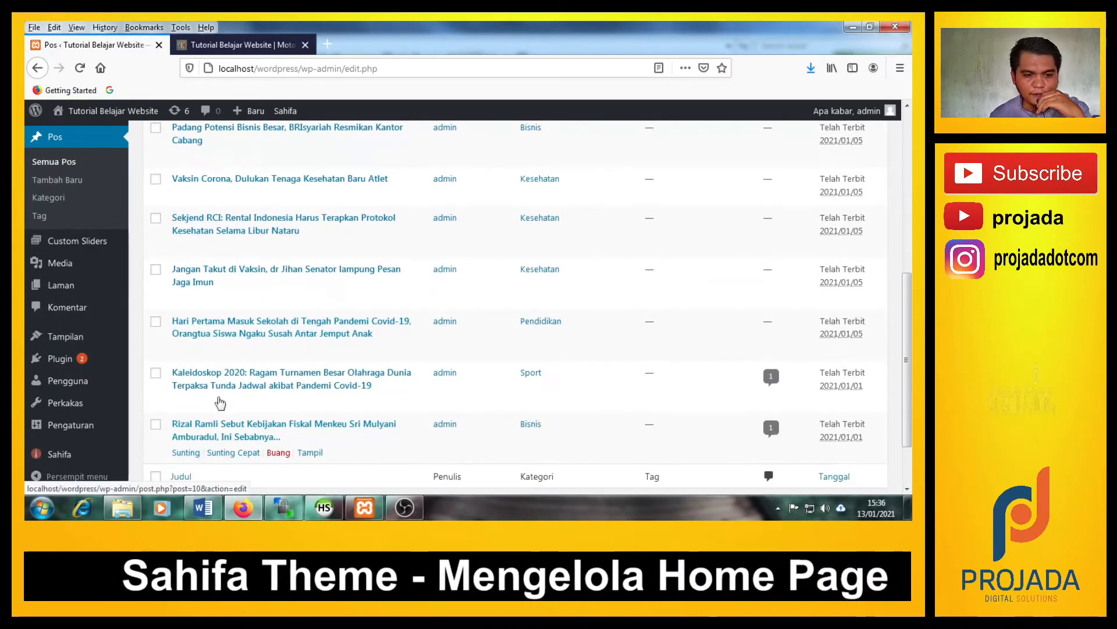
left_click(222, 332)
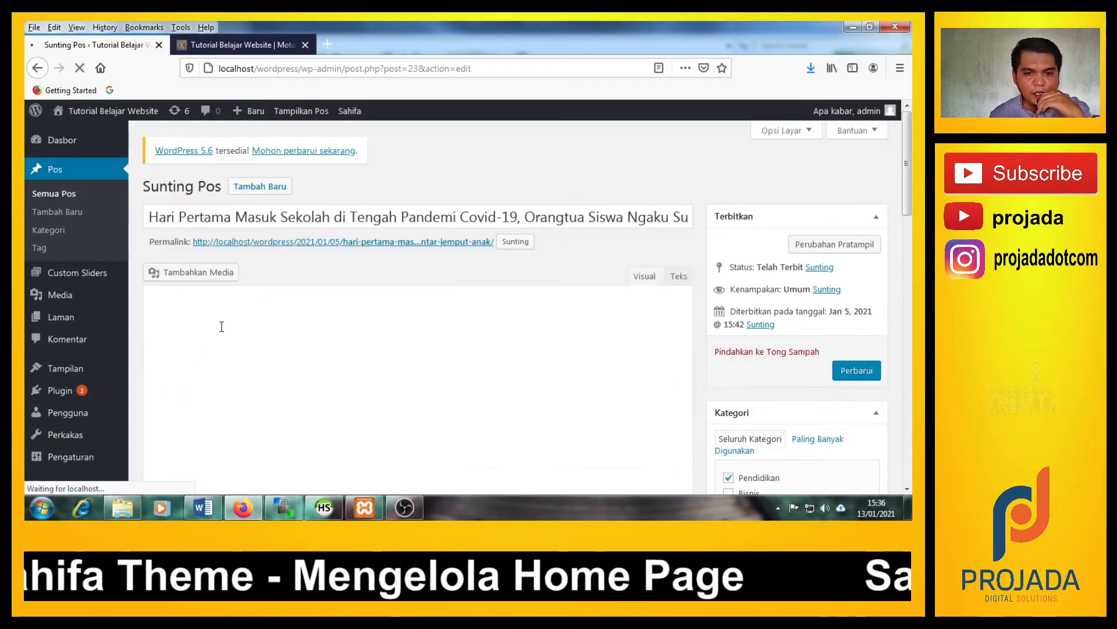
Save the photo embedded in the post's content as a JPEG file in the Videos library and close the image details.
scroll(814, 396, "down", 10)
scroll(817, 395, "down", 6)
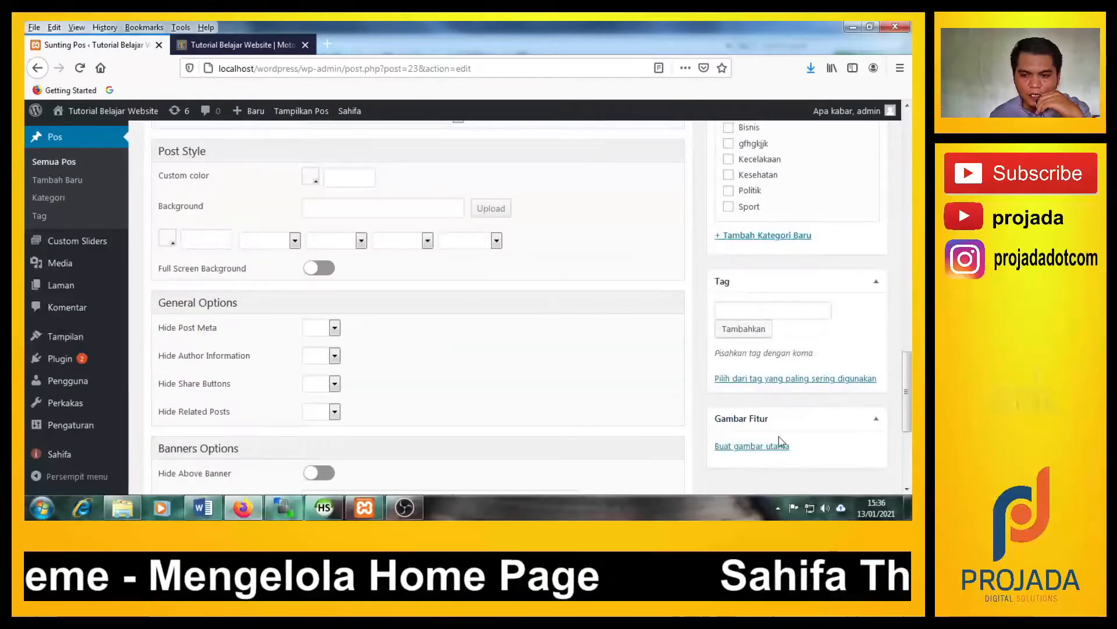
scroll(687, 425, "up", 15)
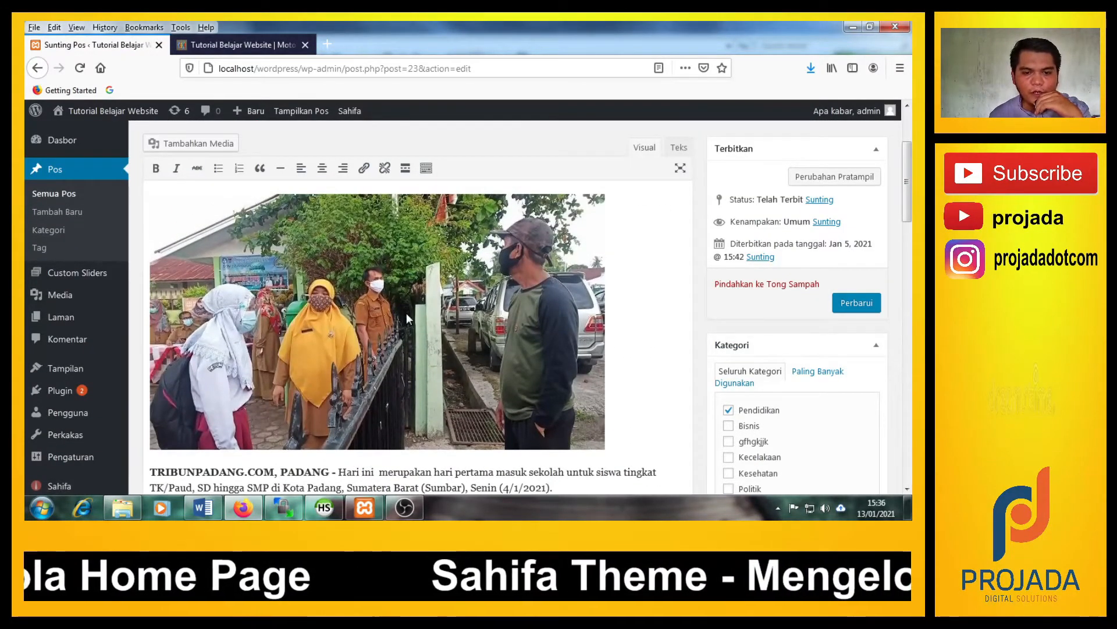
left_click(407, 317)
left_click(419, 192)
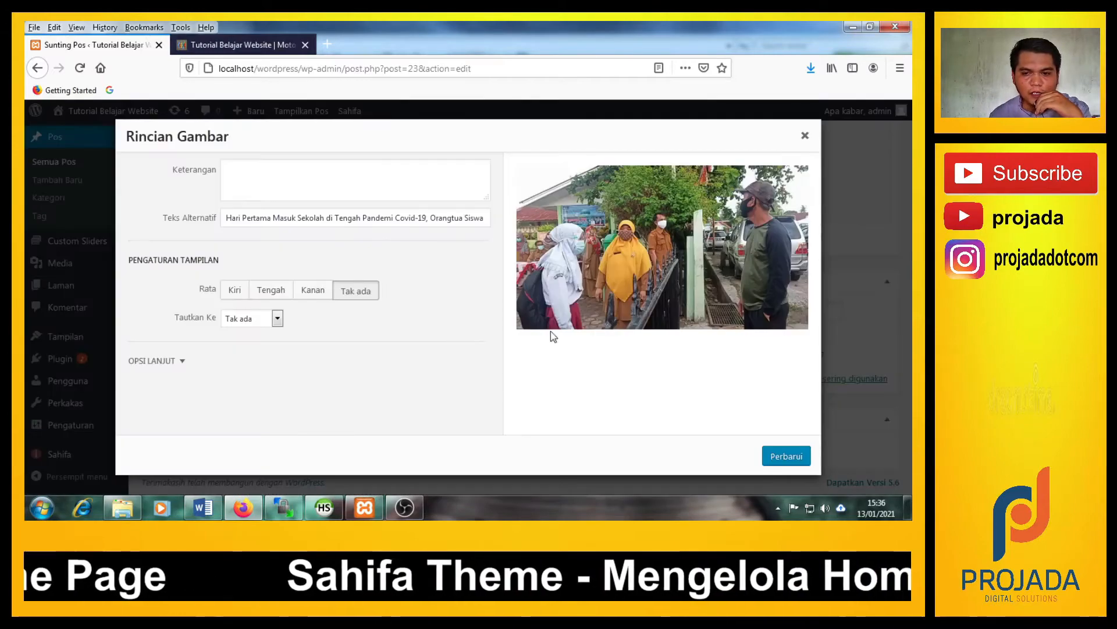
right_click(599, 242)
left_click(624, 301)
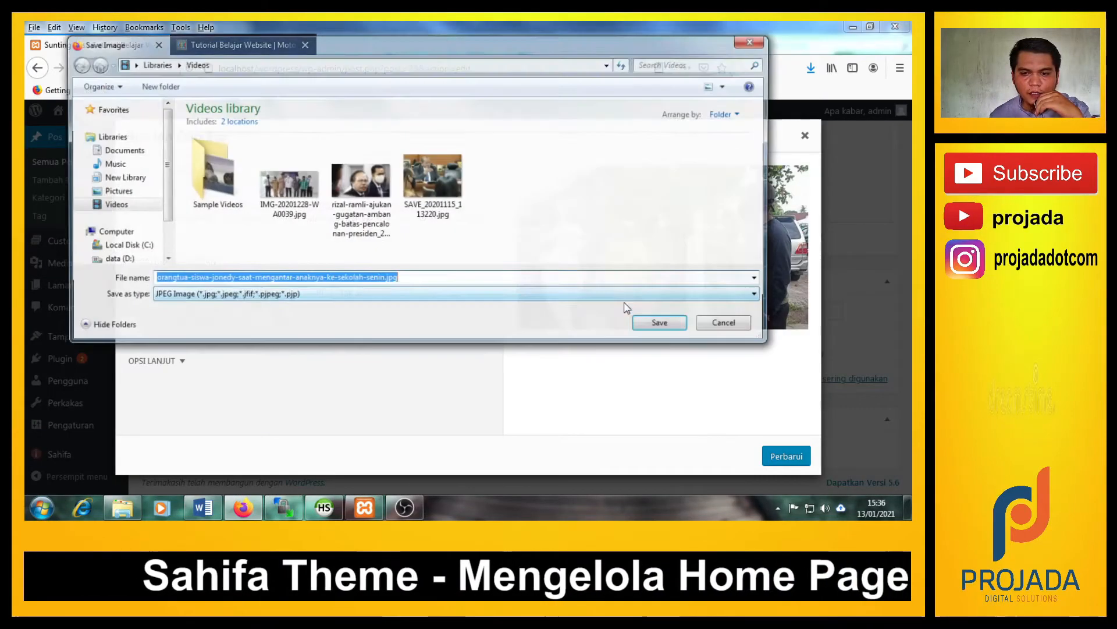
left_click(656, 334)
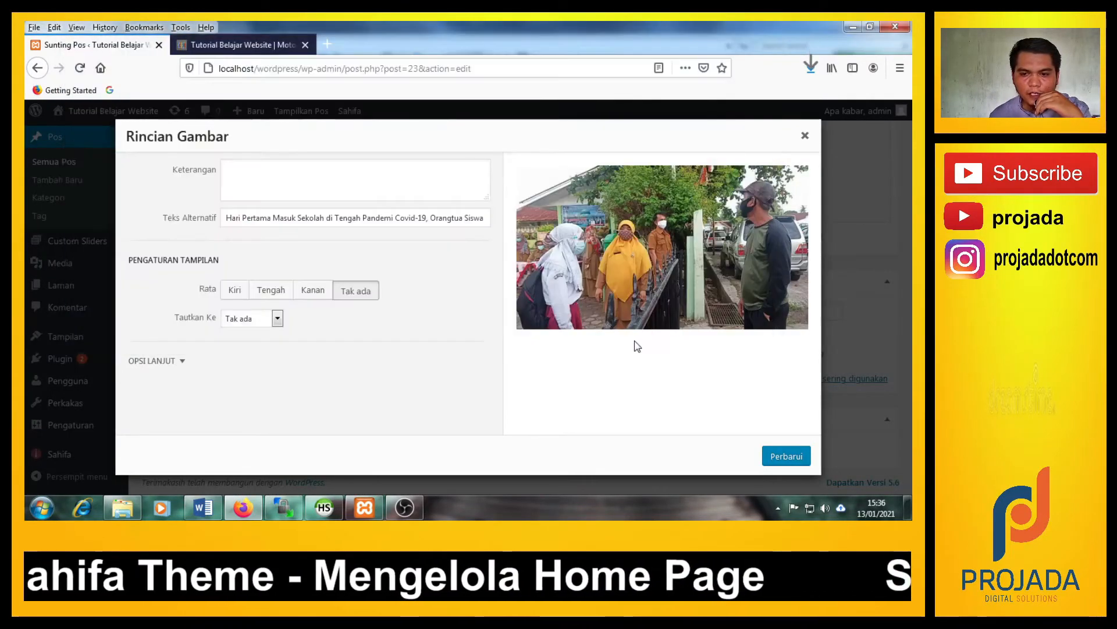
left_click(805, 135)
Upload the saved school photo from the Videos library as the post's featured image and update the post.
scroll(726, 357, "down", 10)
left_click(754, 447)
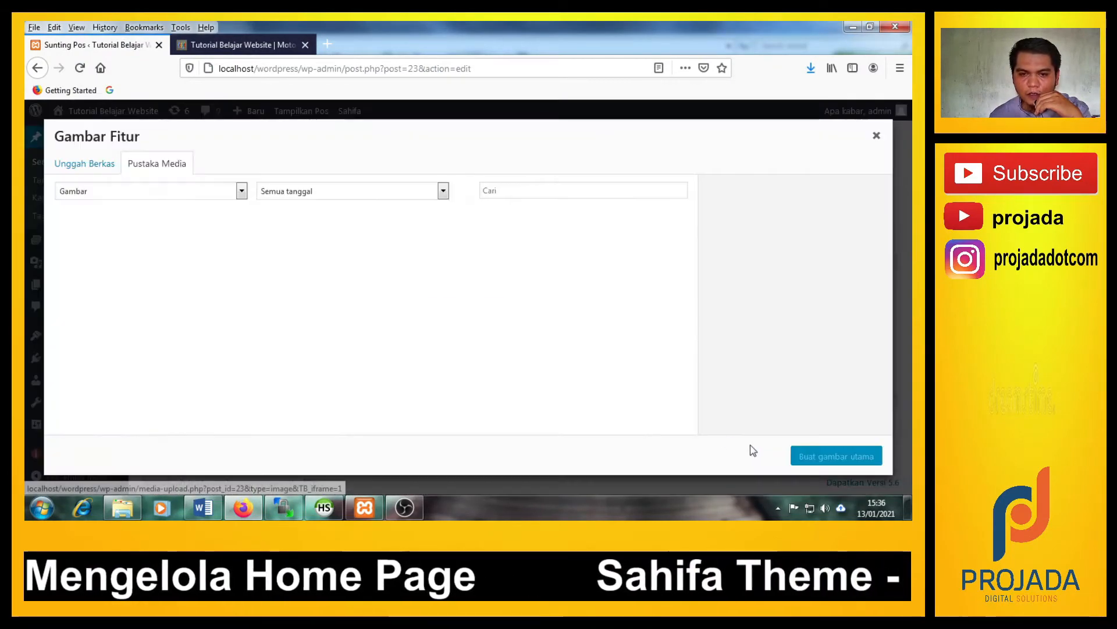
left_click(87, 165)
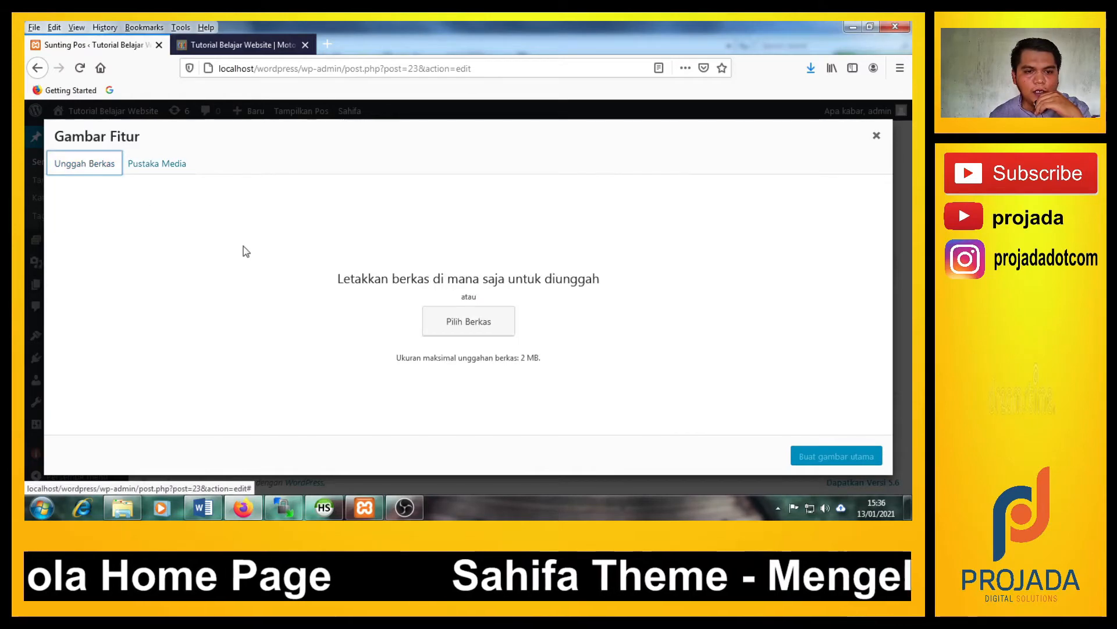
left_click(462, 322)
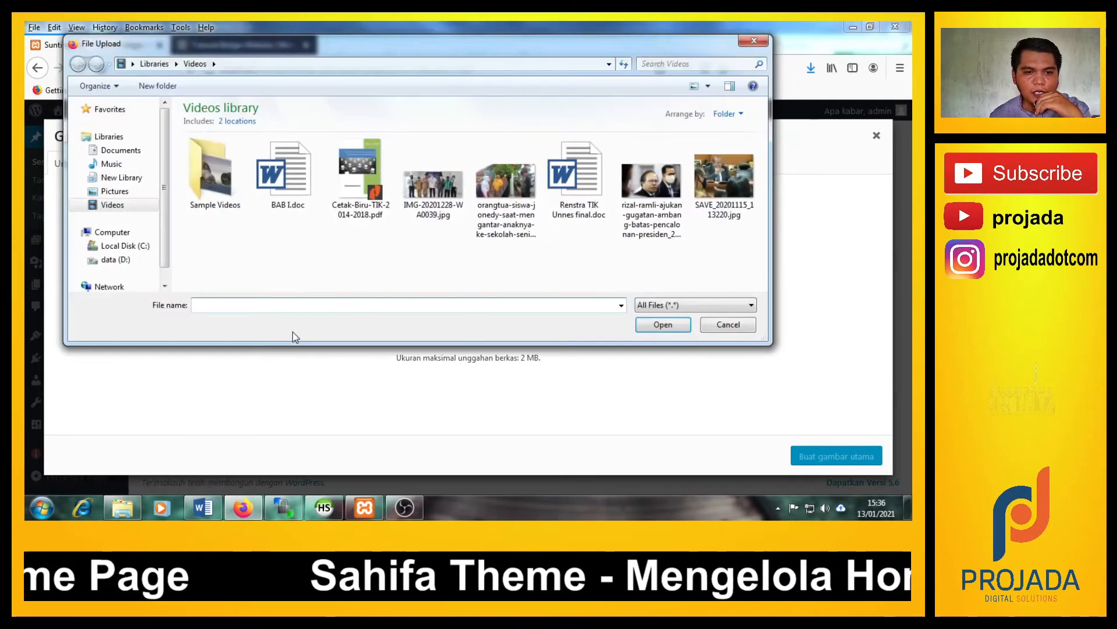
left_click(505, 185)
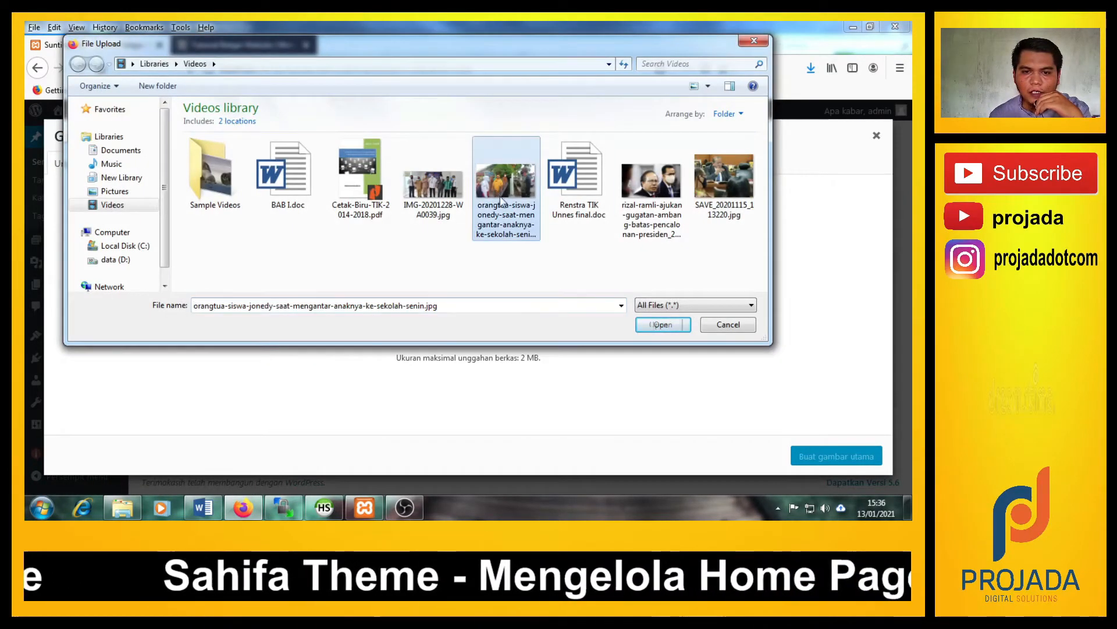
left_click(658, 324)
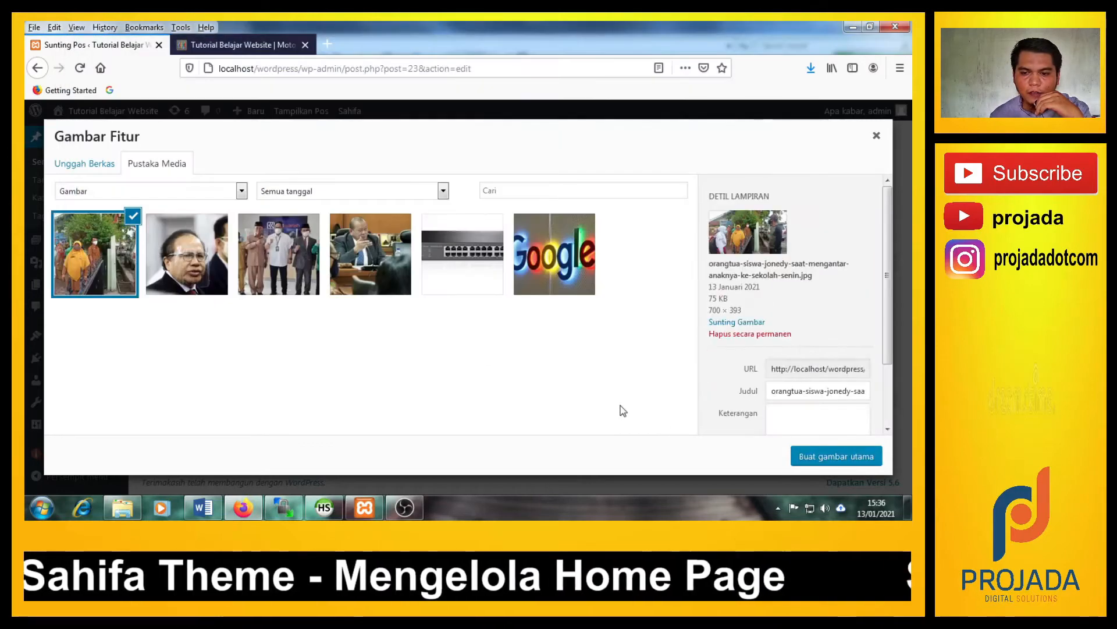
left_click(836, 458)
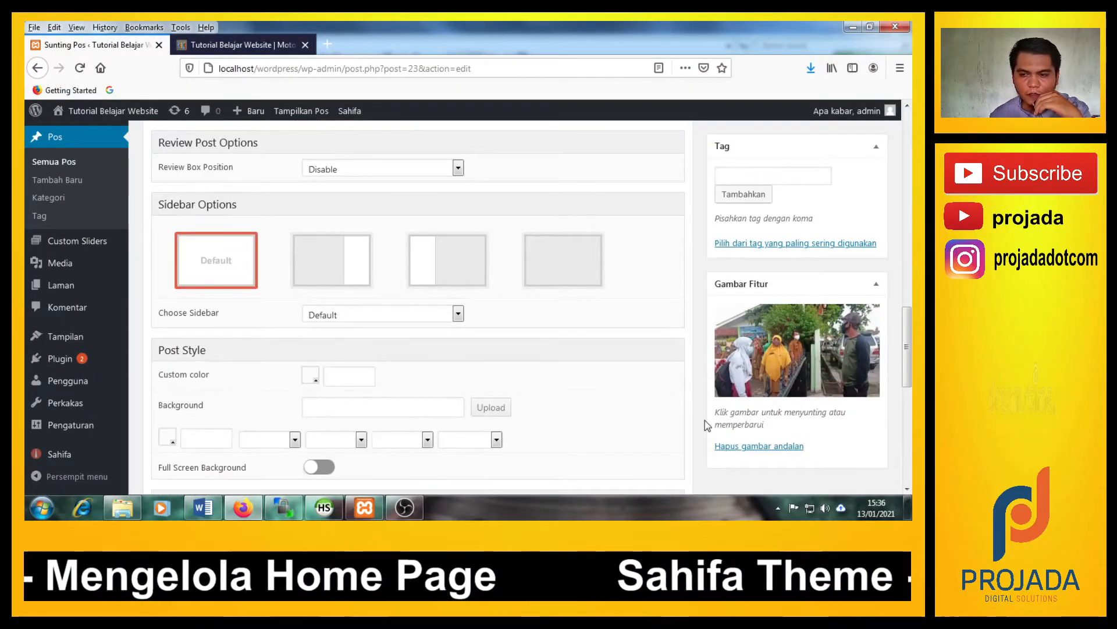
scroll(704, 420, "up", 10)
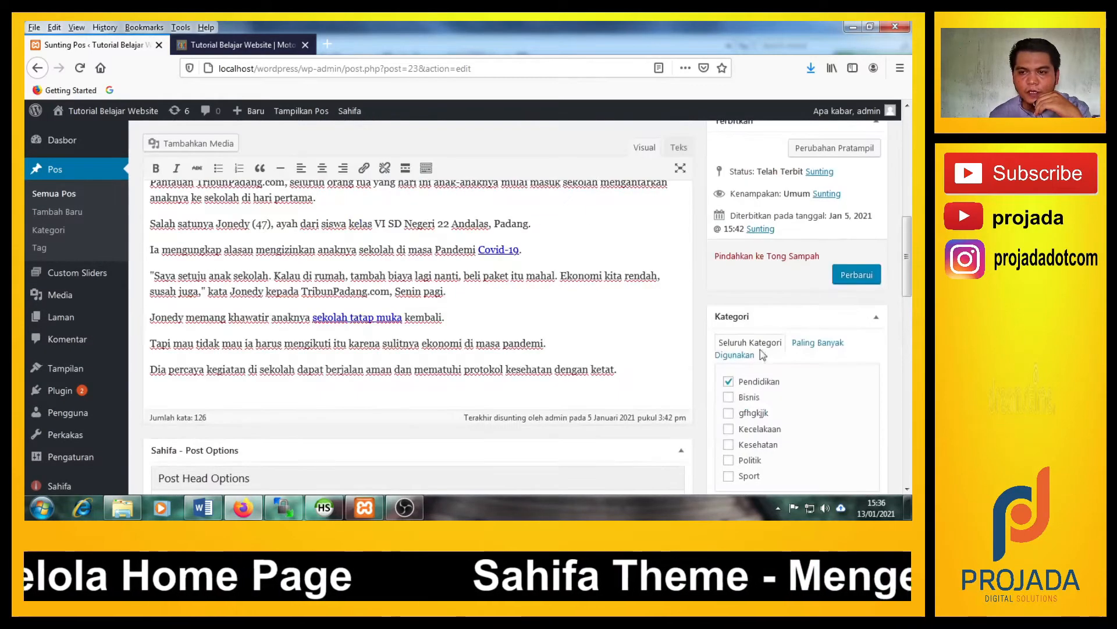
left_click(857, 283)
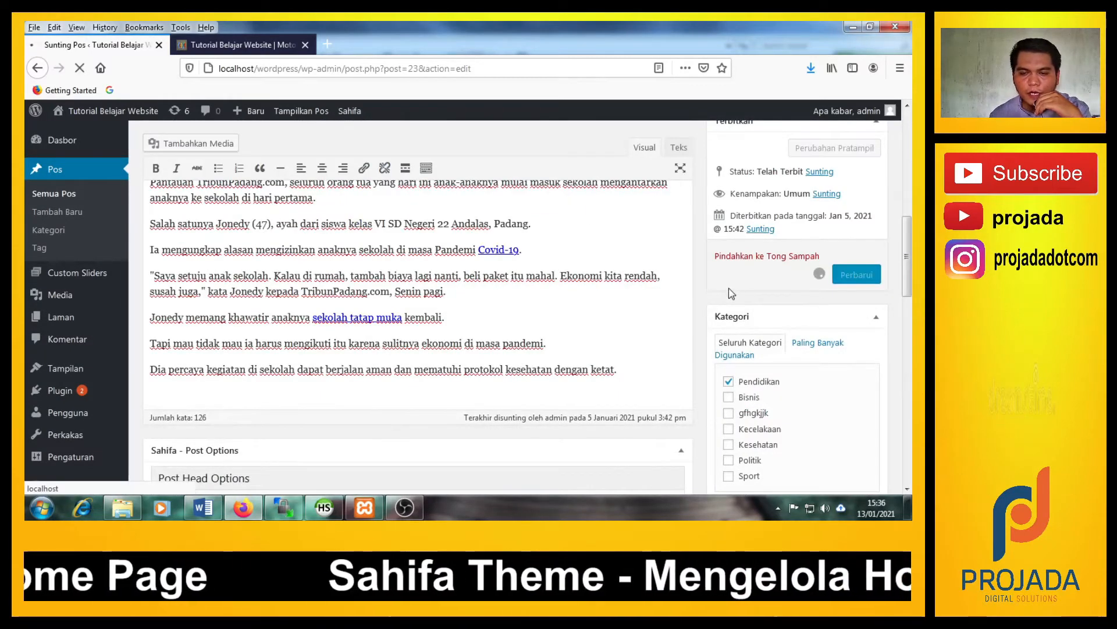
Reload the site's home page and check the featured image of the updated post in the Pendidikan box.
left_click(232, 45)
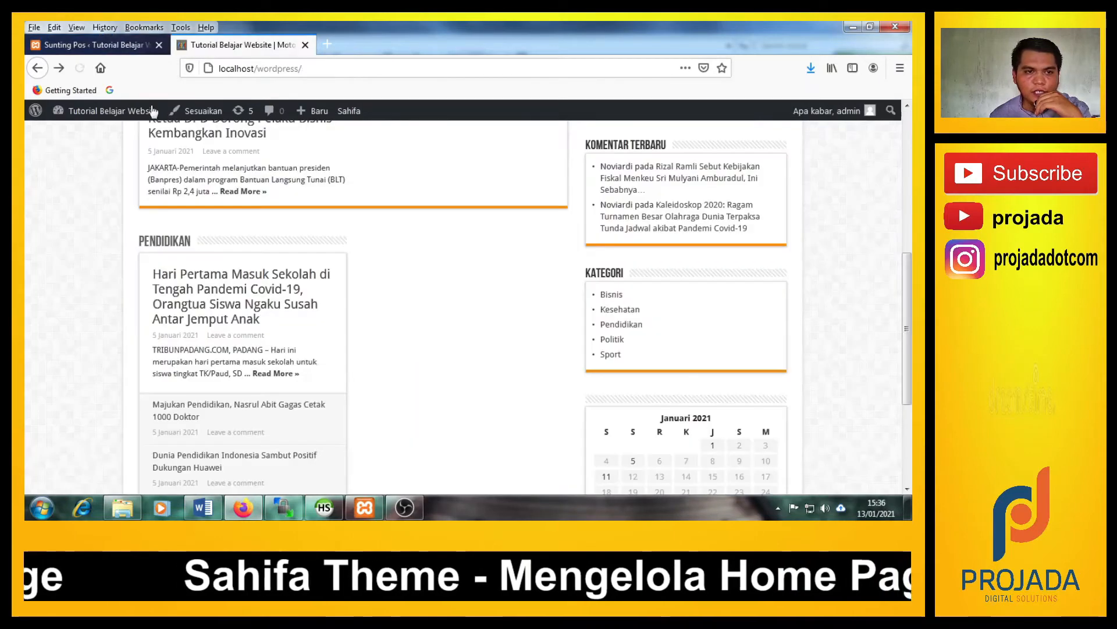
left_click(80, 69)
scroll(80, 277, "down", 1)
scroll(79, 276, "down", 1)
scroll(220, 298, "up", 1)
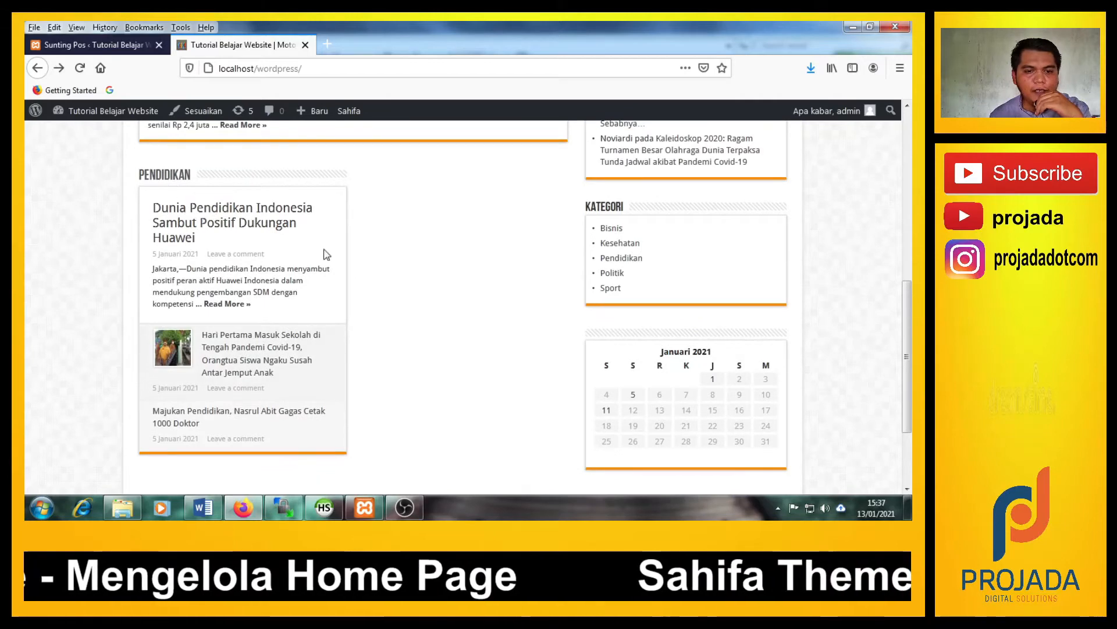
left_click(105, 45)
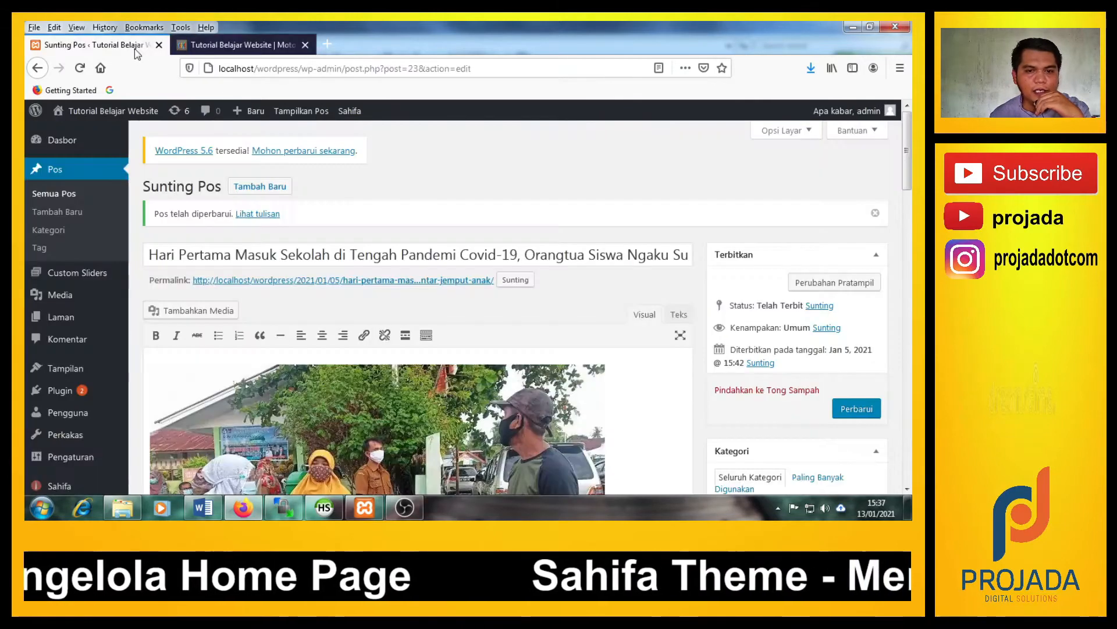
left_click(210, 46)
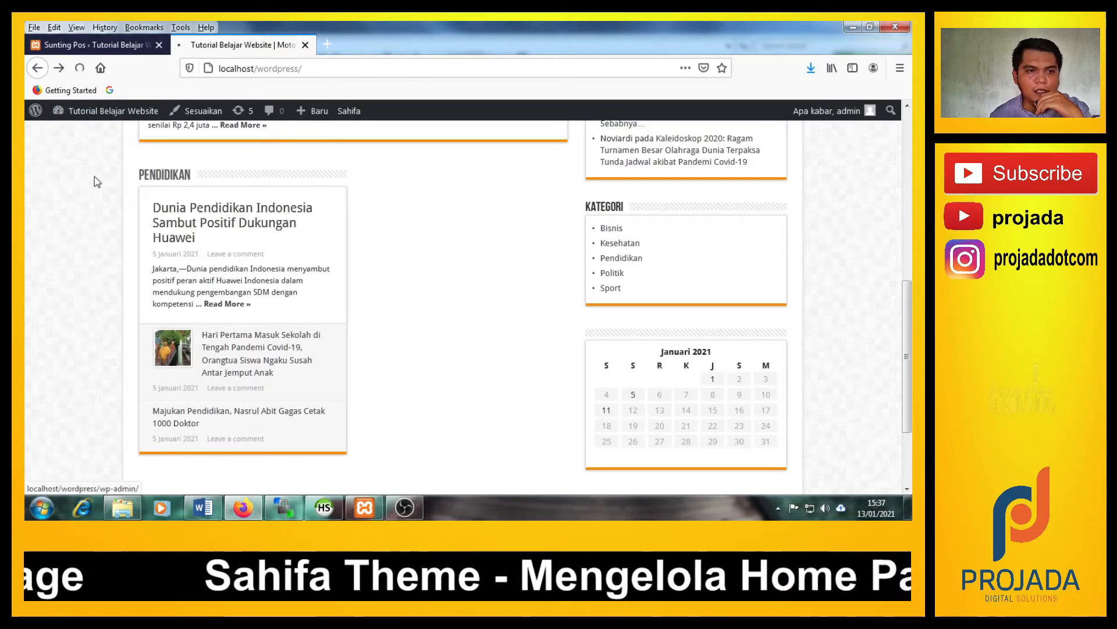
Reload the site's home page again to check how the posts rotate in the Pendidikan box.
left_click(79, 69)
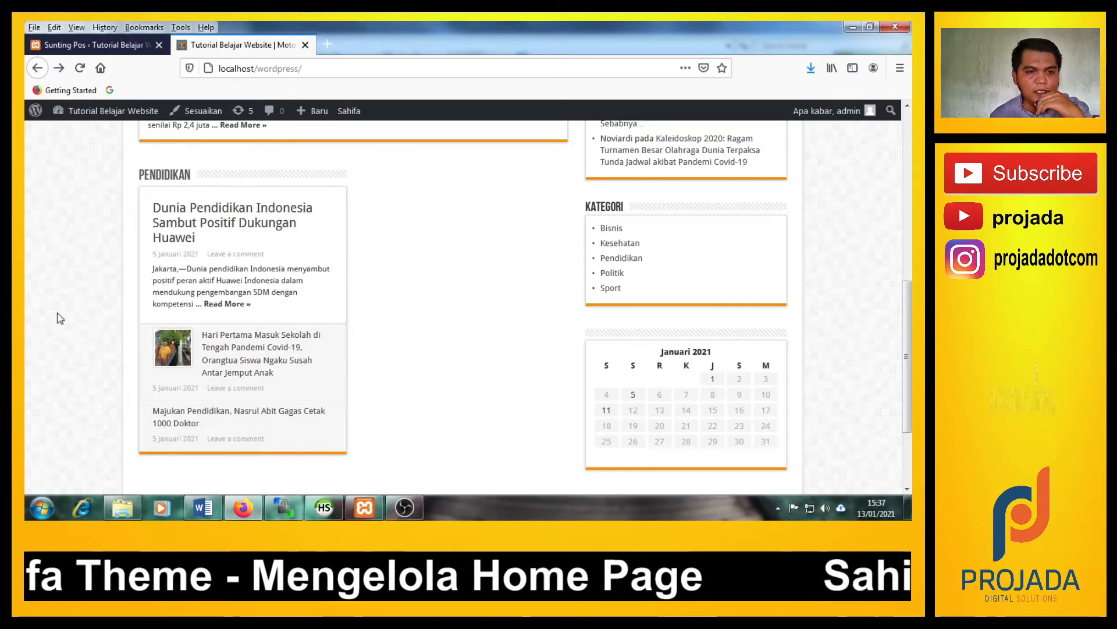
key("F5")
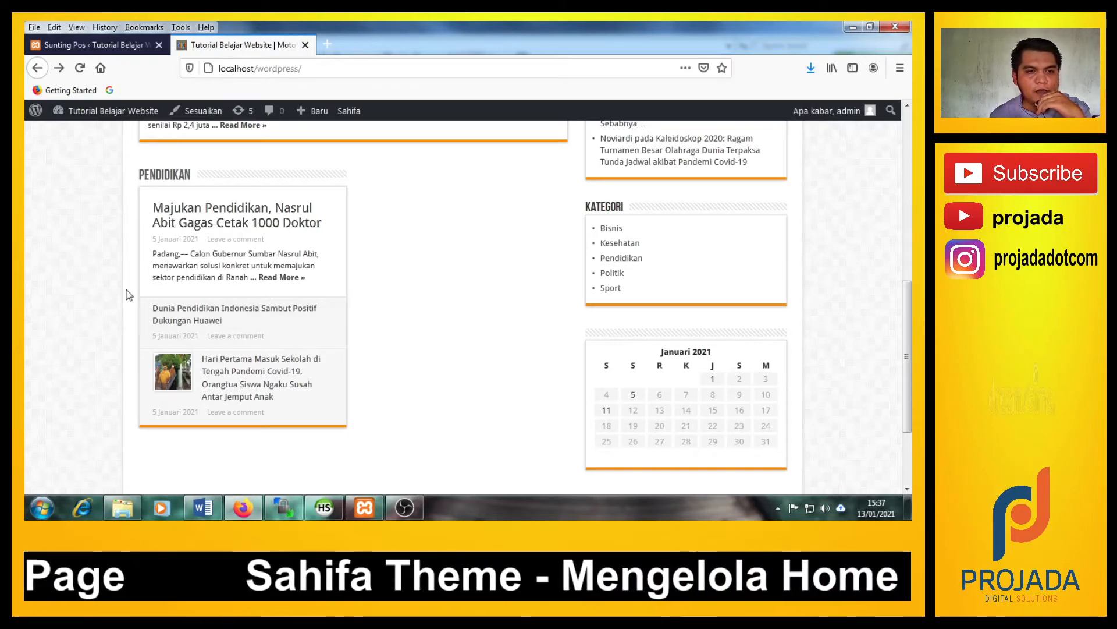
left_click(124, 46)
left_click(213, 45)
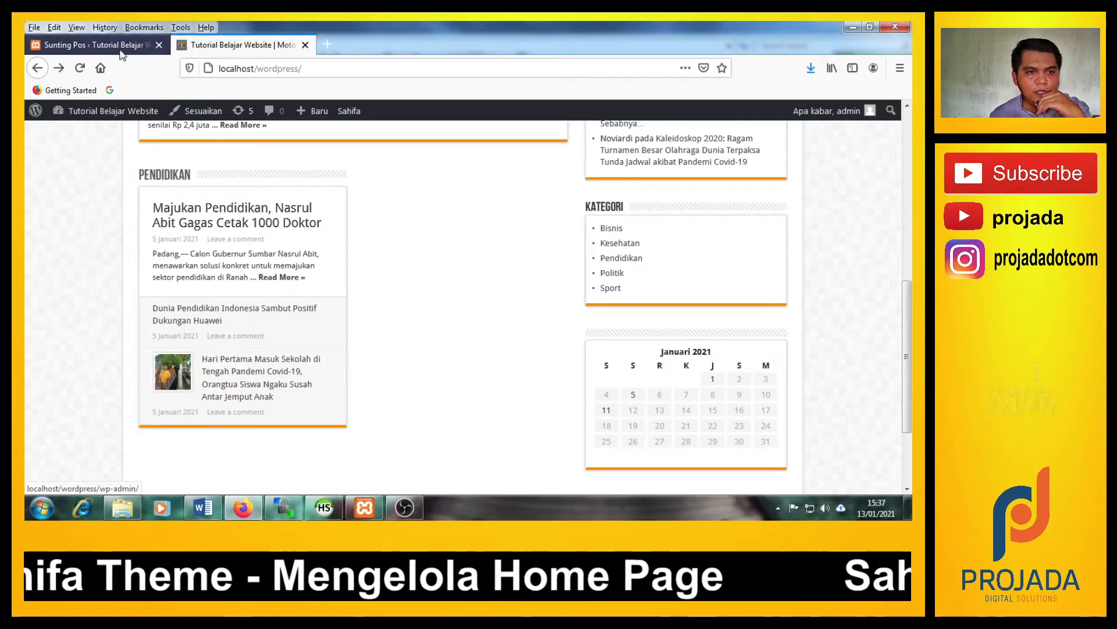
Return to the WordPress post list and open the "Majukan Pendidikan" post for editing.
left_click(93, 45)
left_click(64, 194)
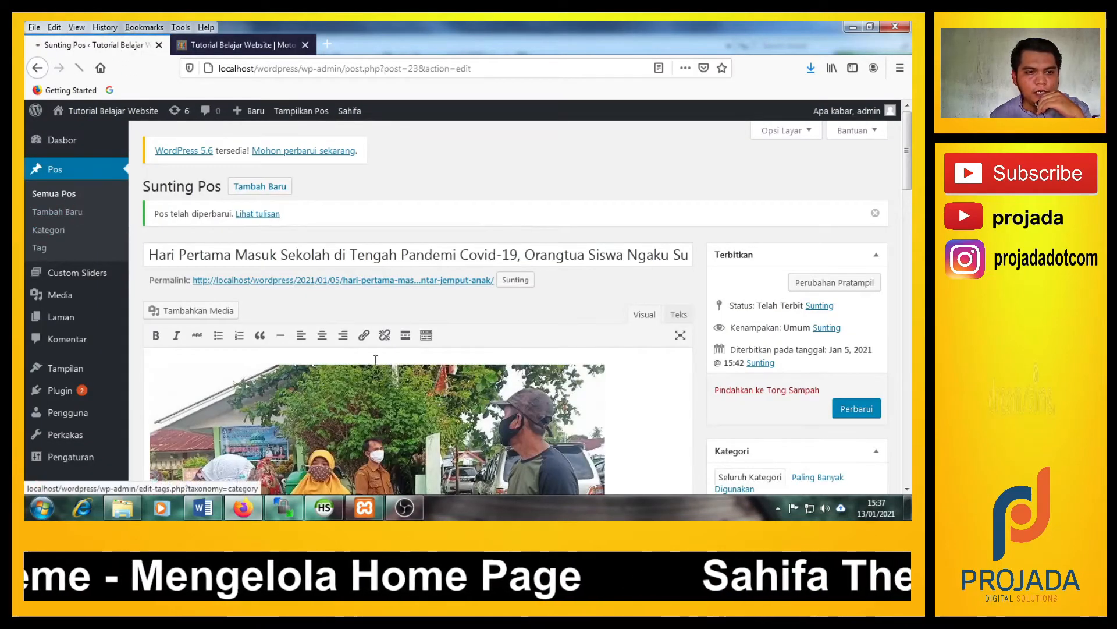
scroll(388, 369, "down", 2)
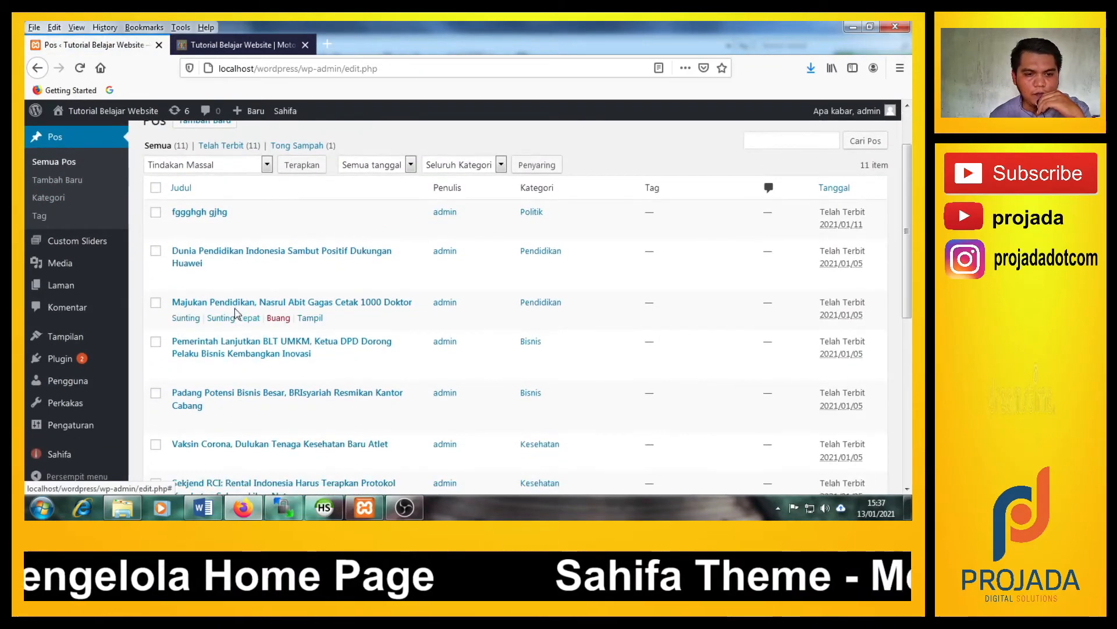
left_click(235, 305)
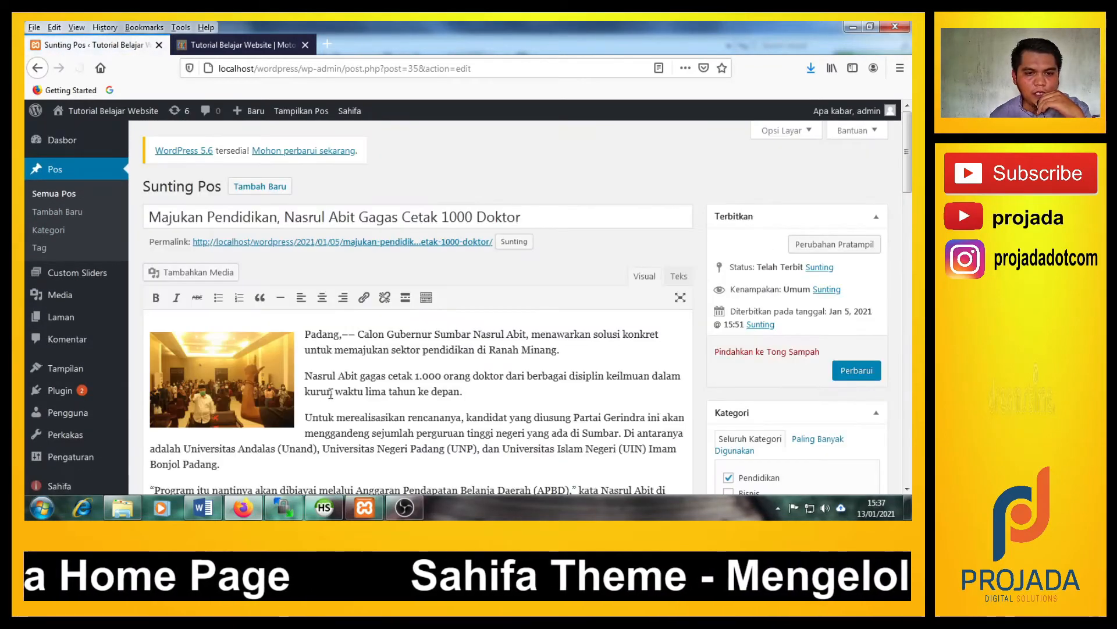
Save the meeting-hall photo embedded in the post's content as a JPEG in the Videos library and close the image details.
left_click(243, 399)
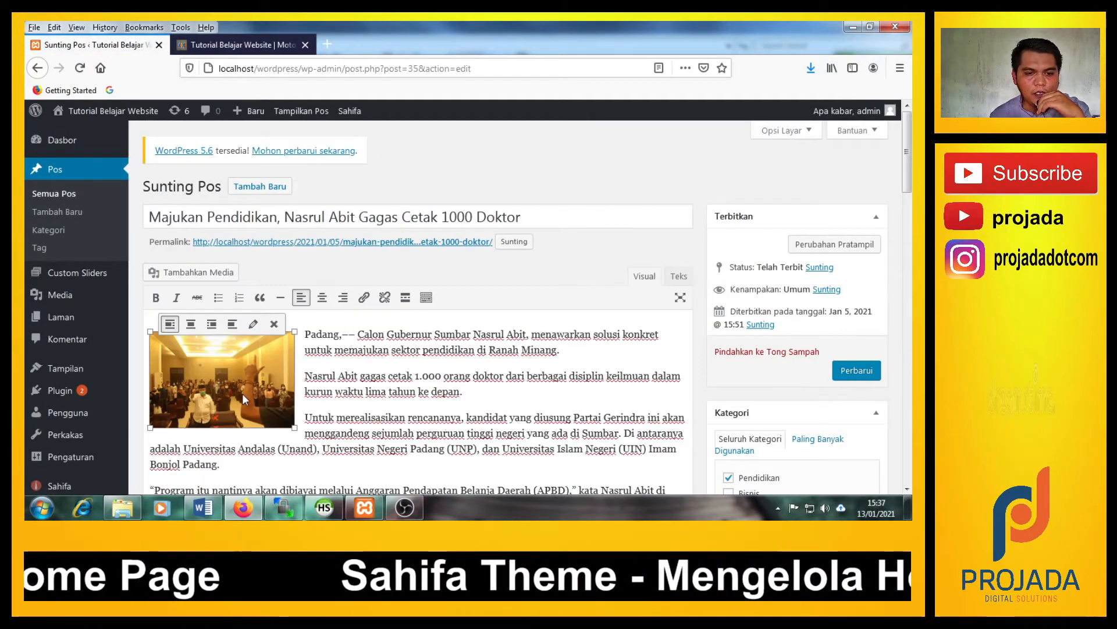
left_click(253, 323)
right_click(650, 257)
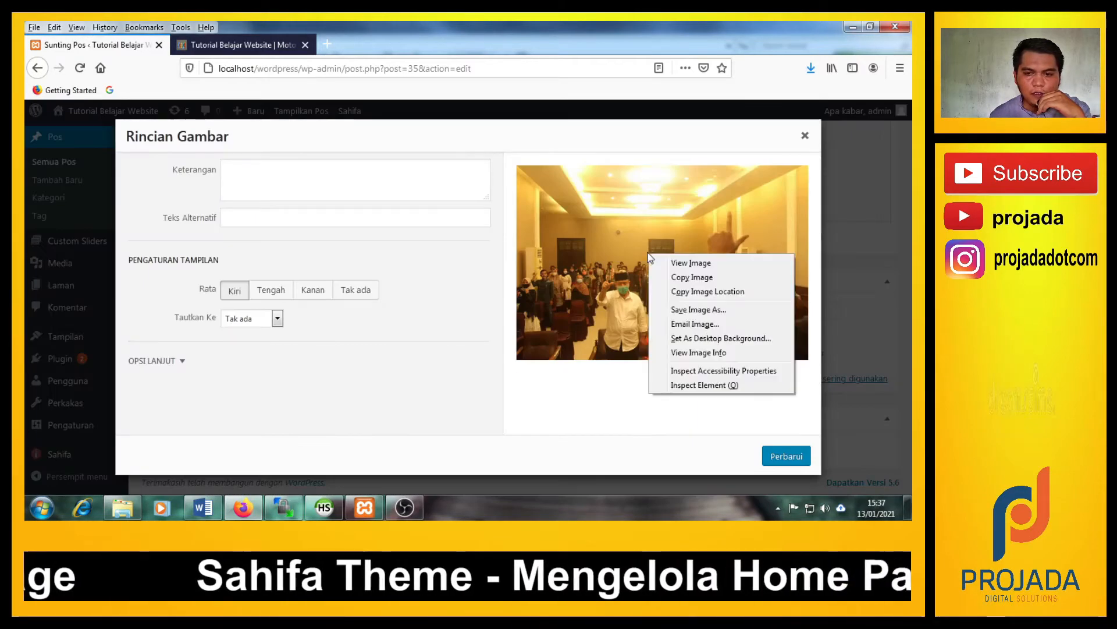
left_click(683, 315)
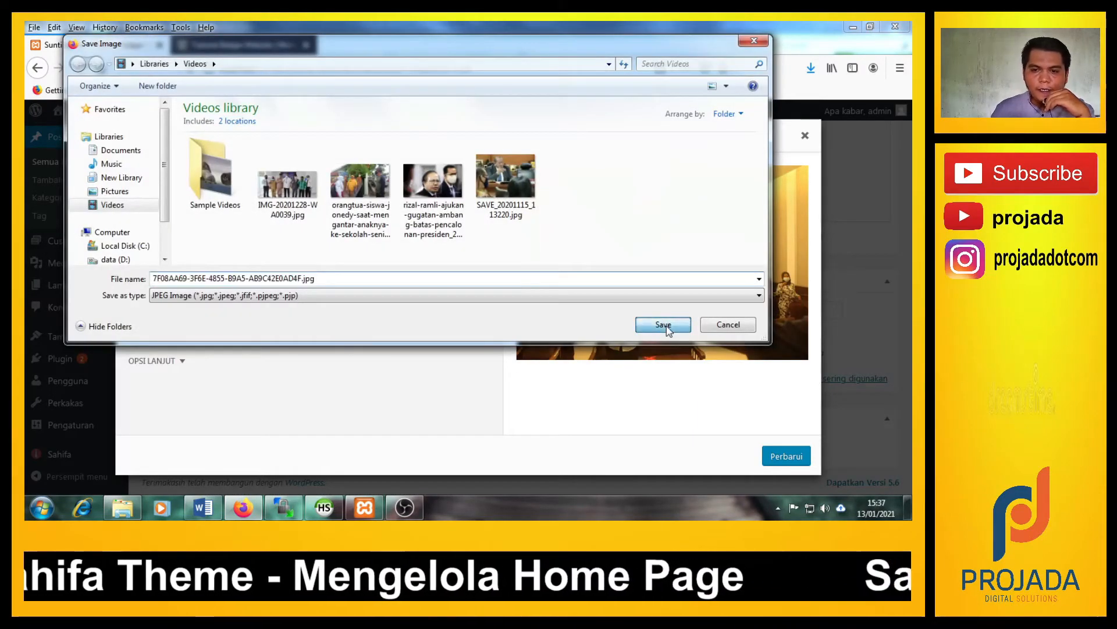
left_click(664, 325)
left_click(805, 135)
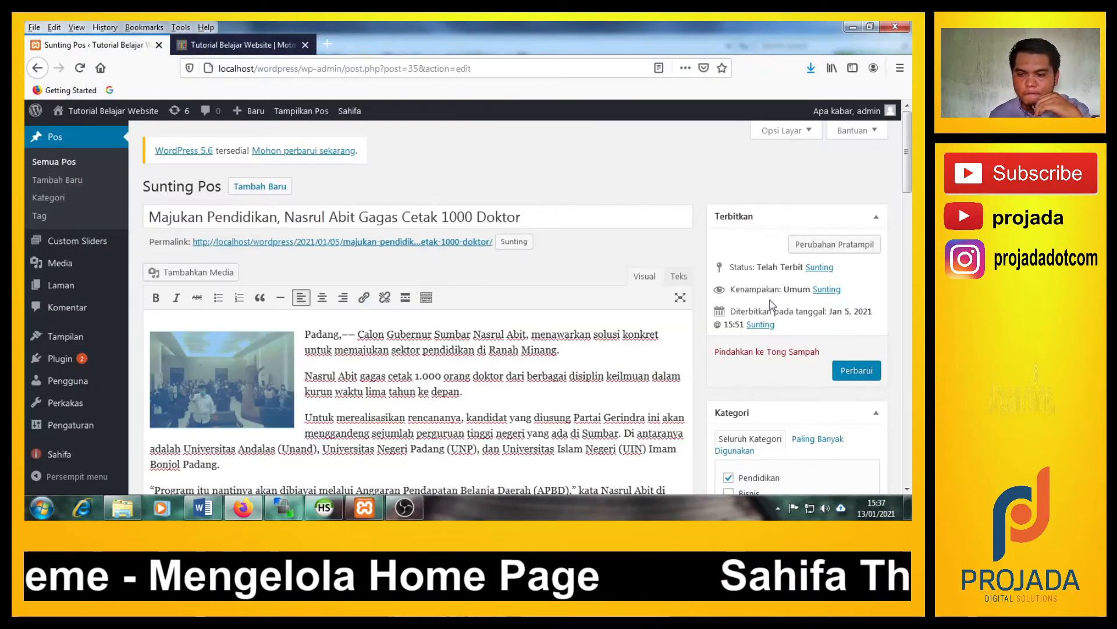
Upload 7F08AA69-3F6E-4855-B9A5-AB9C42E0AD4F.jpg from the Videos library as the post's featured image and update the post.
scroll(771, 300, "down", 6)
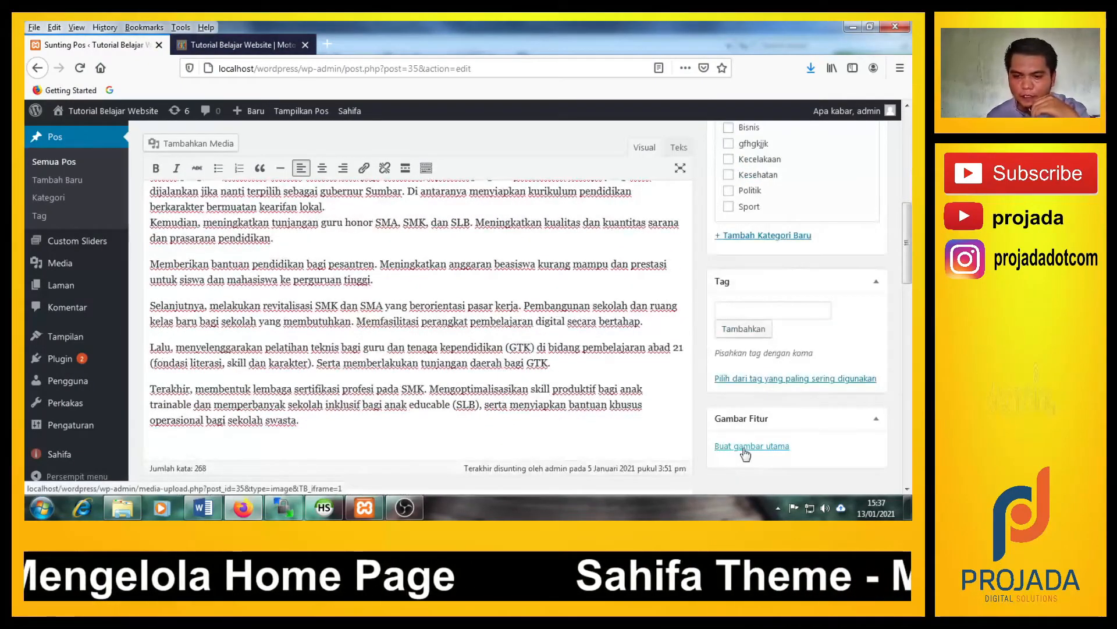
left_click(746, 453)
left_click(84, 164)
left_click(457, 323)
left_click(295, 187)
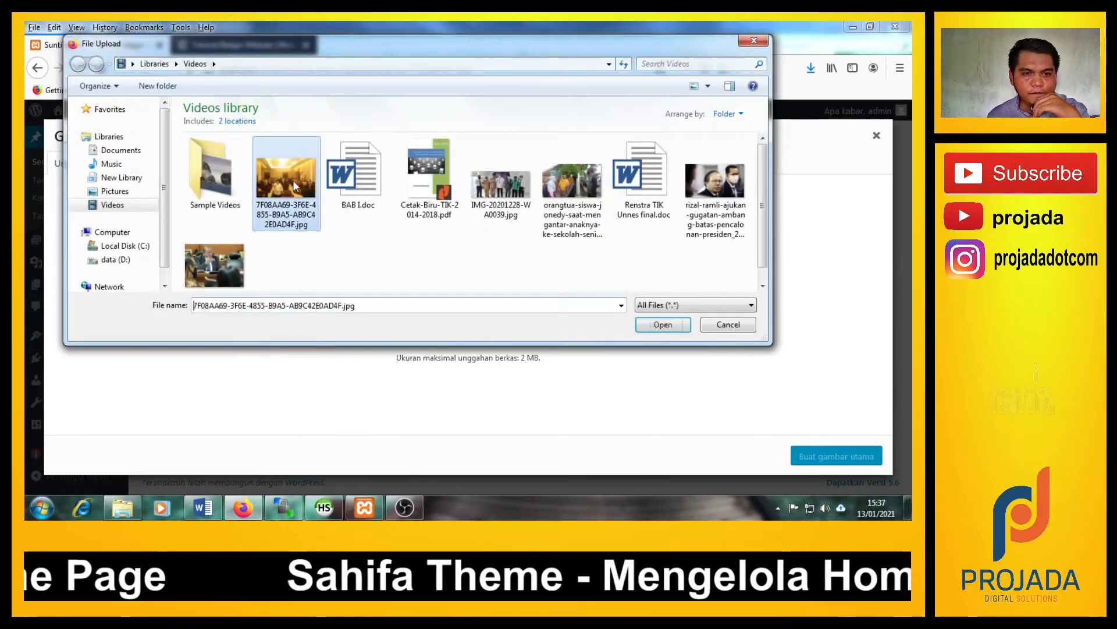
left_click(663, 324)
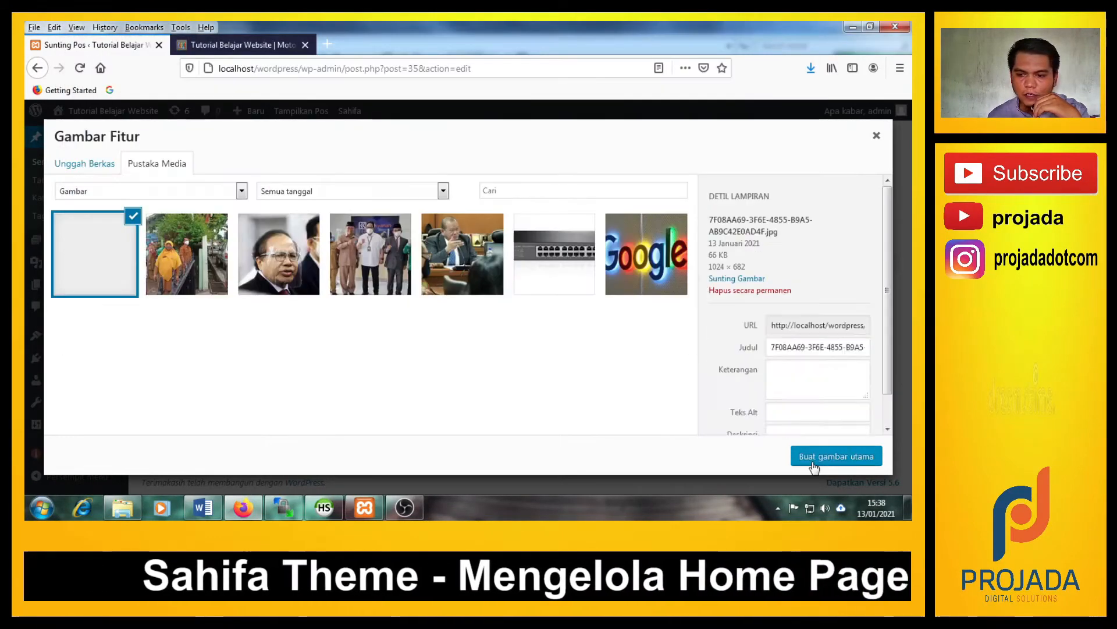
left_click(838, 455)
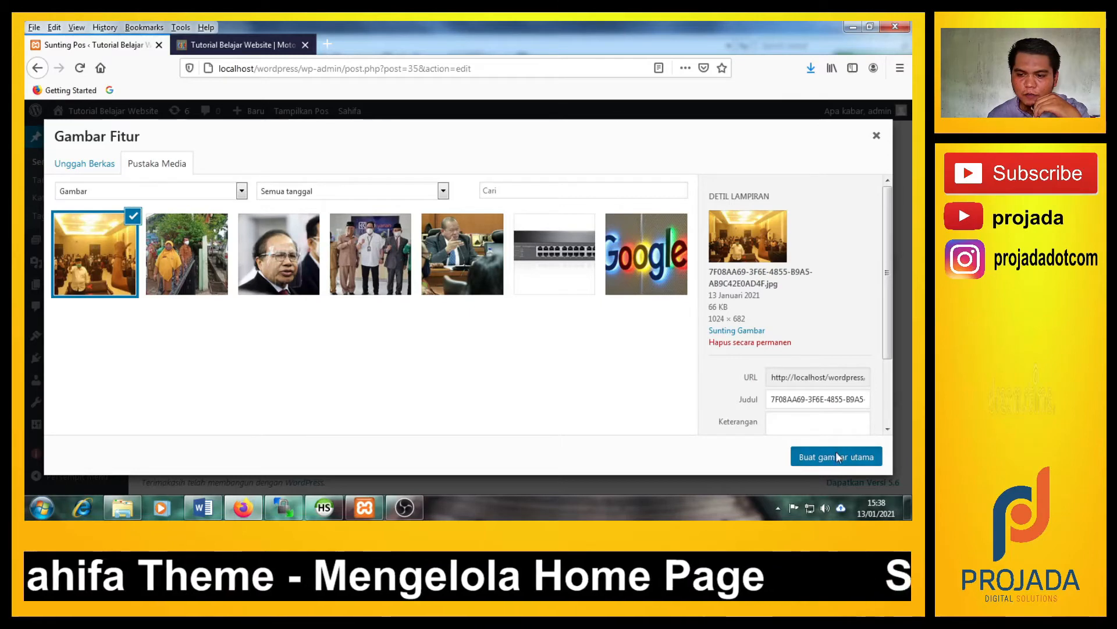
left_click(851, 278)
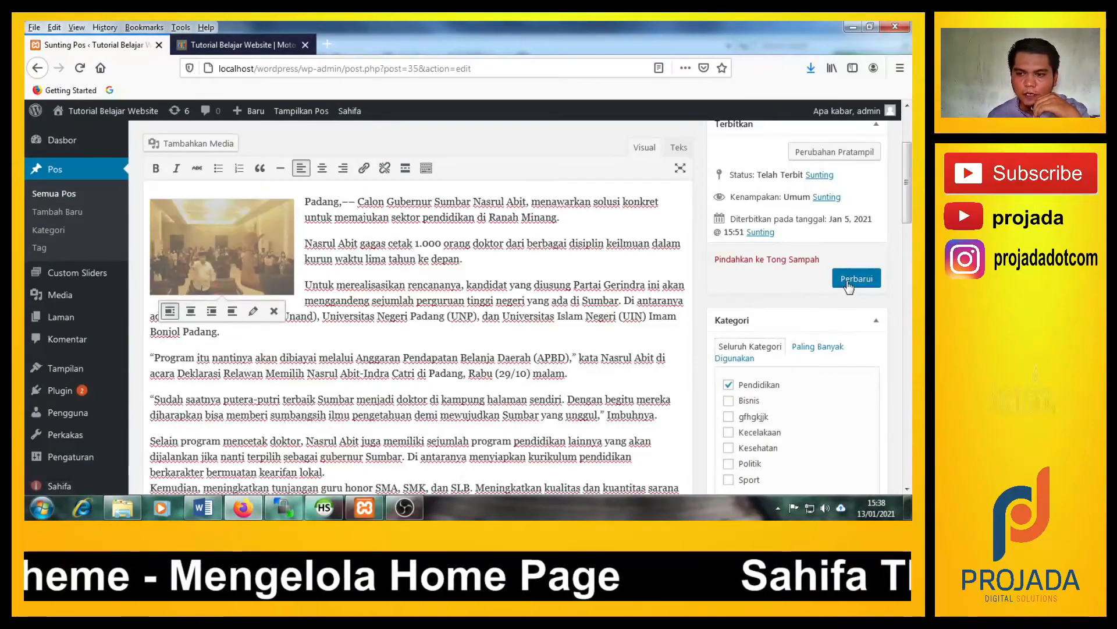
Reload the home page to check the Pendidikan box, and open the post "Dunia Pendidikan Indonesia Sambut Positif Dukungan Huawei" for editing.
left_click(242, 38)
left_click(78, 68)
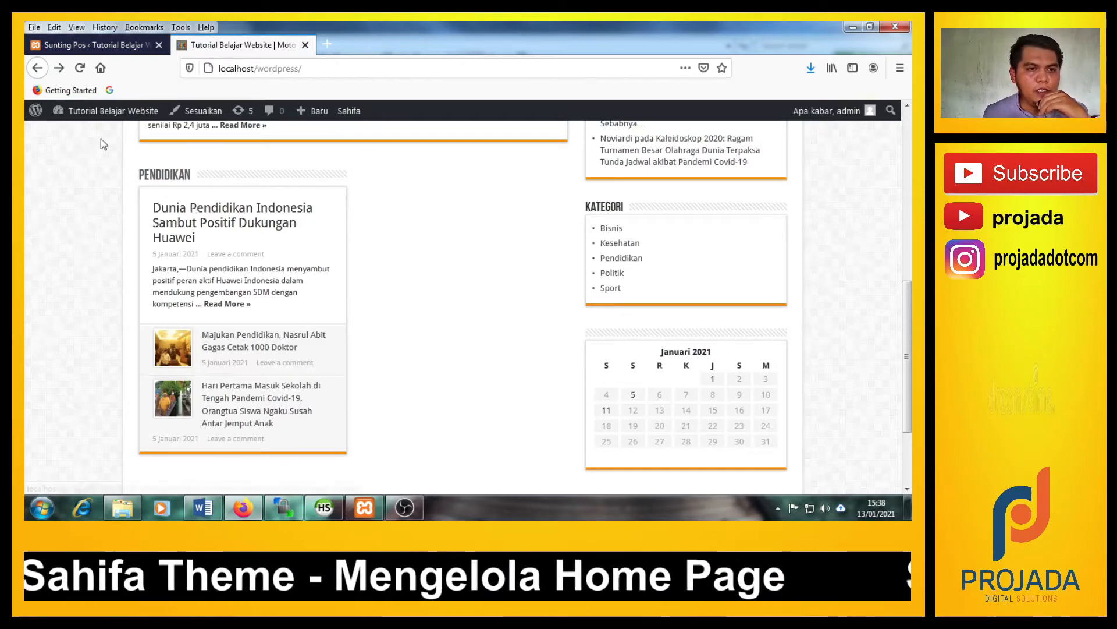
left_click(120, 47)
scroll(584, 349, "down", 15)
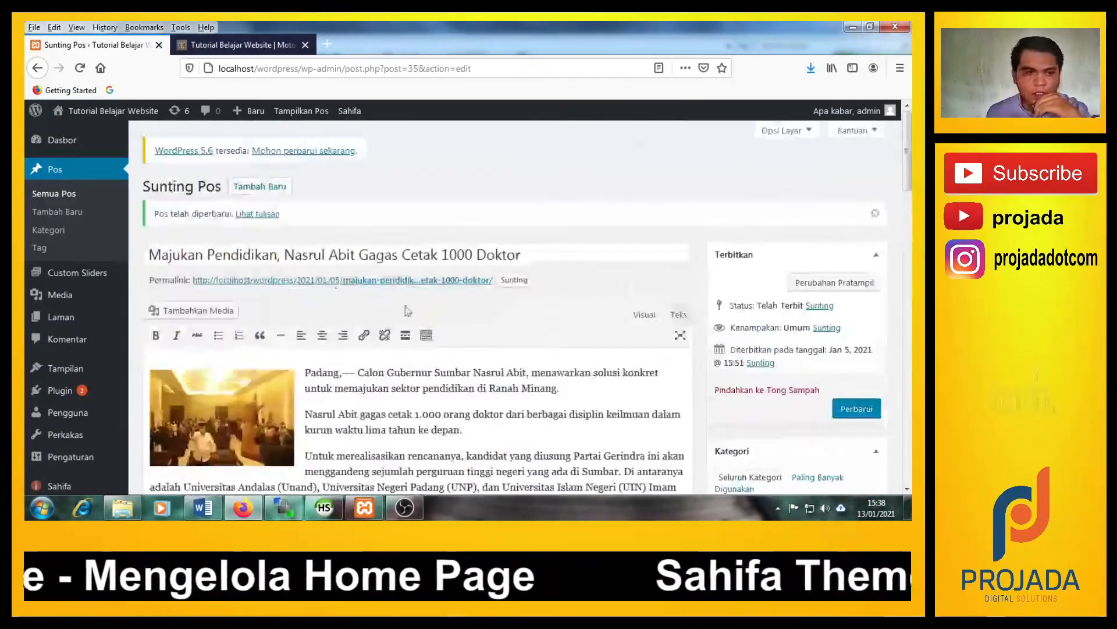
left_click(64, 193)
left_click(235, 43)
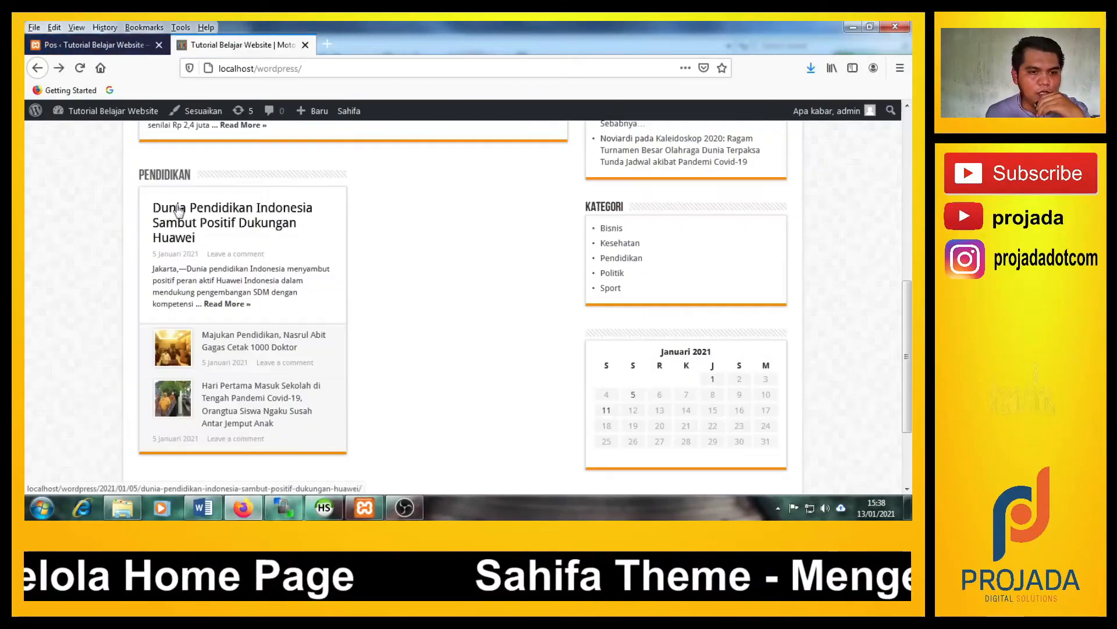
left_click(125, 47)
left_click(225, 329)
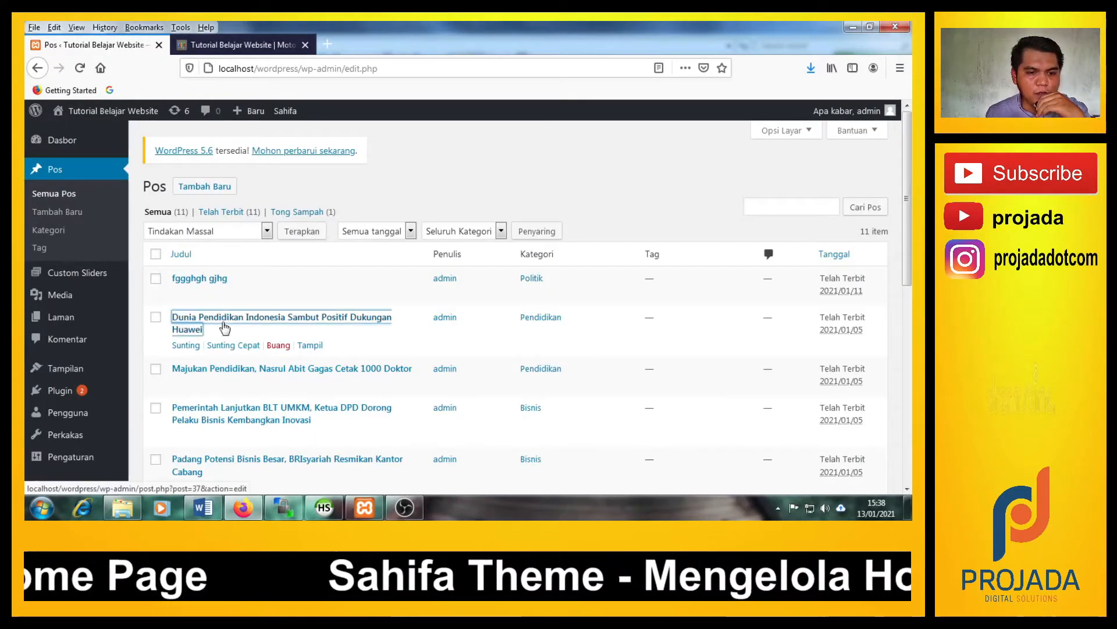
Save the video-conference photo embedded in the Huawei post as a JPEG in the Videos library and close the image details.
left_click(228, 389)
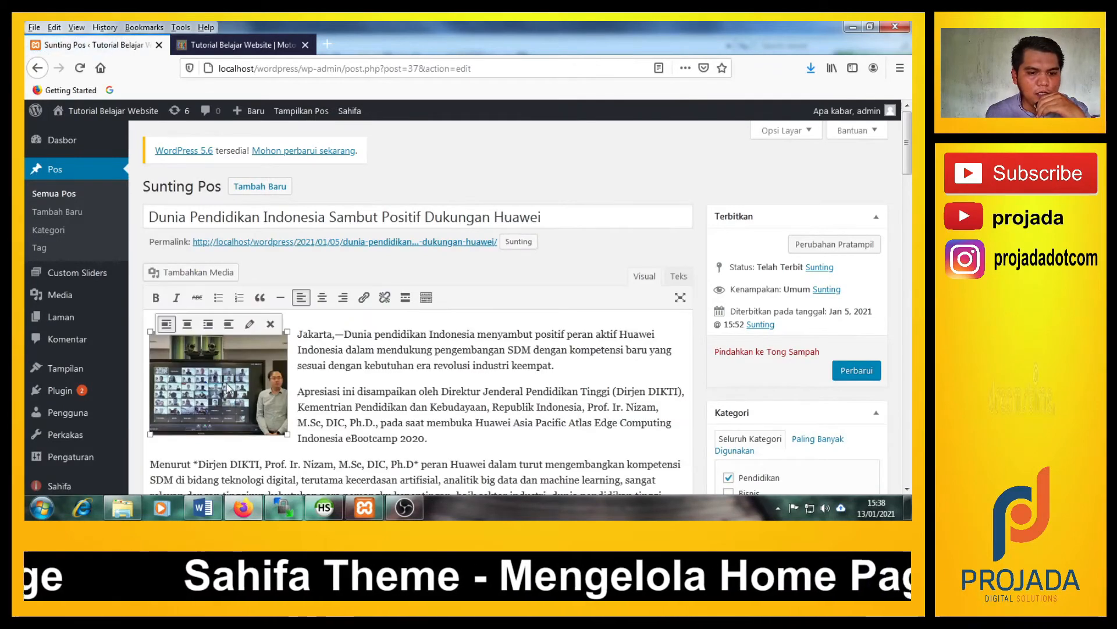
left_click(247, 324)
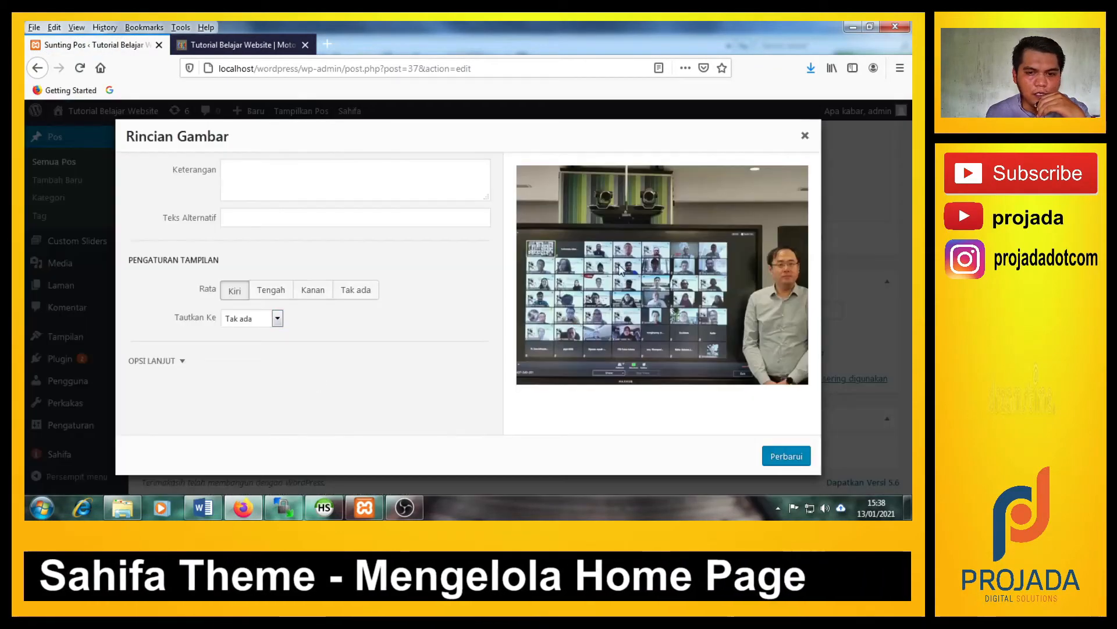
right_click(624, 259)
left_click(648, 313)
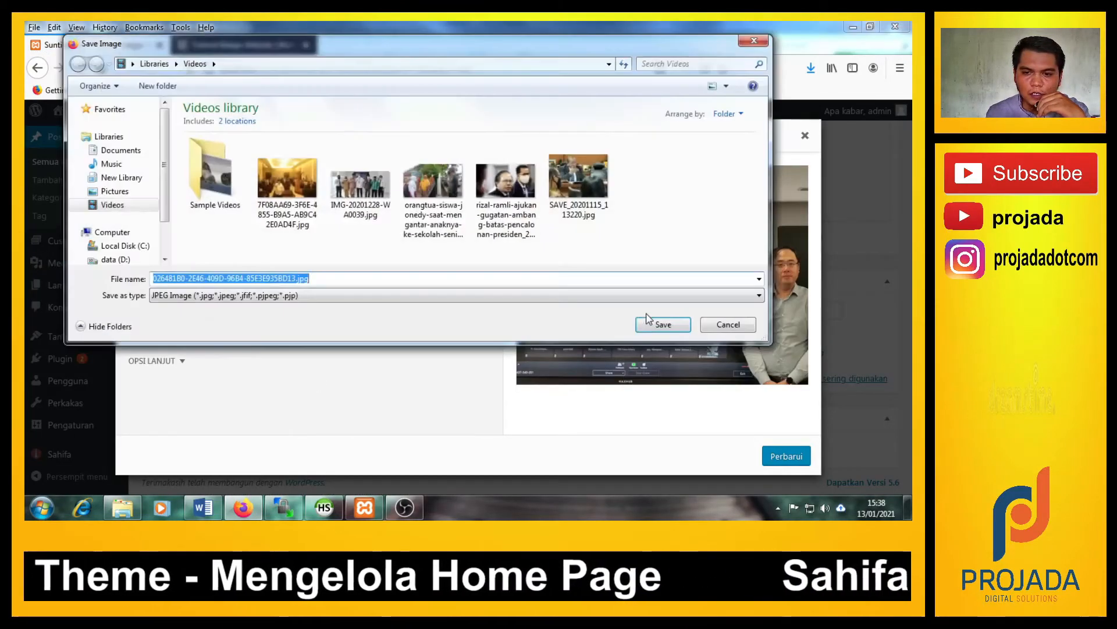
left_click(662, 323)
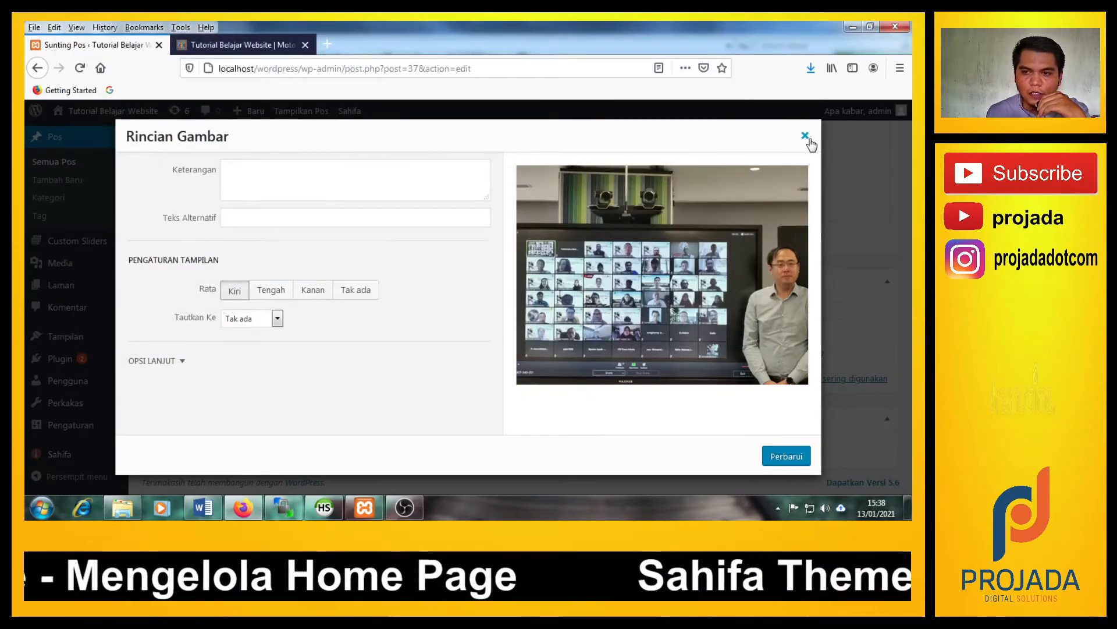
left_click(806, 137)
Upload 026481B0-2E46-409D-96B4-85E3E935BD13.jpg from the Videos library as the Huawei post's featured image and update the post.
scroll(736, 440, "down", 10)
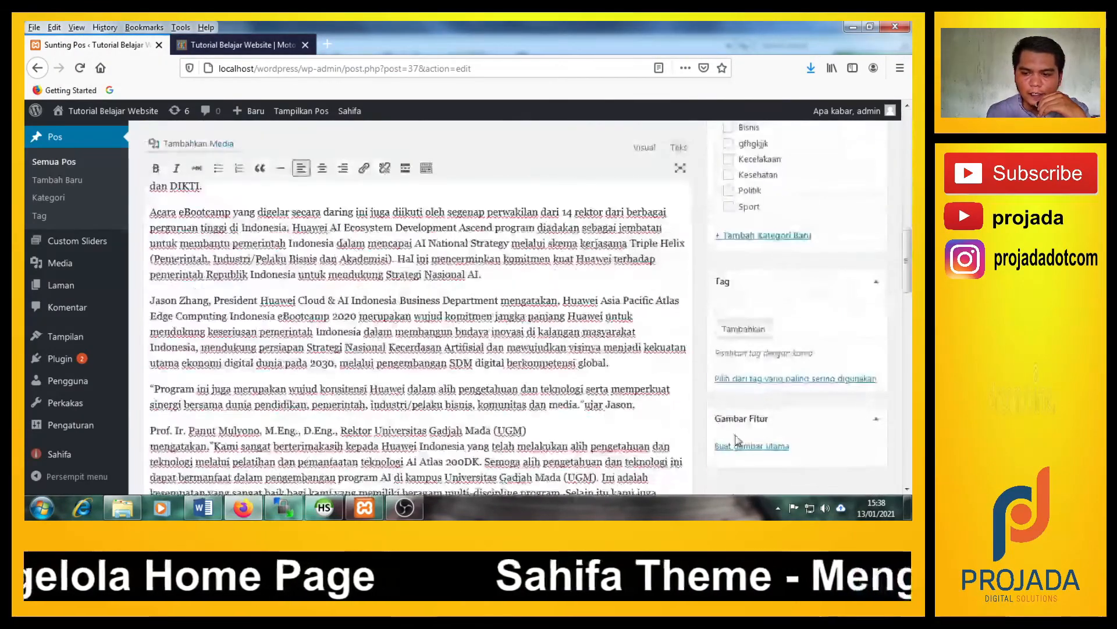
left_click(750, 447)
left_click(91, 165)
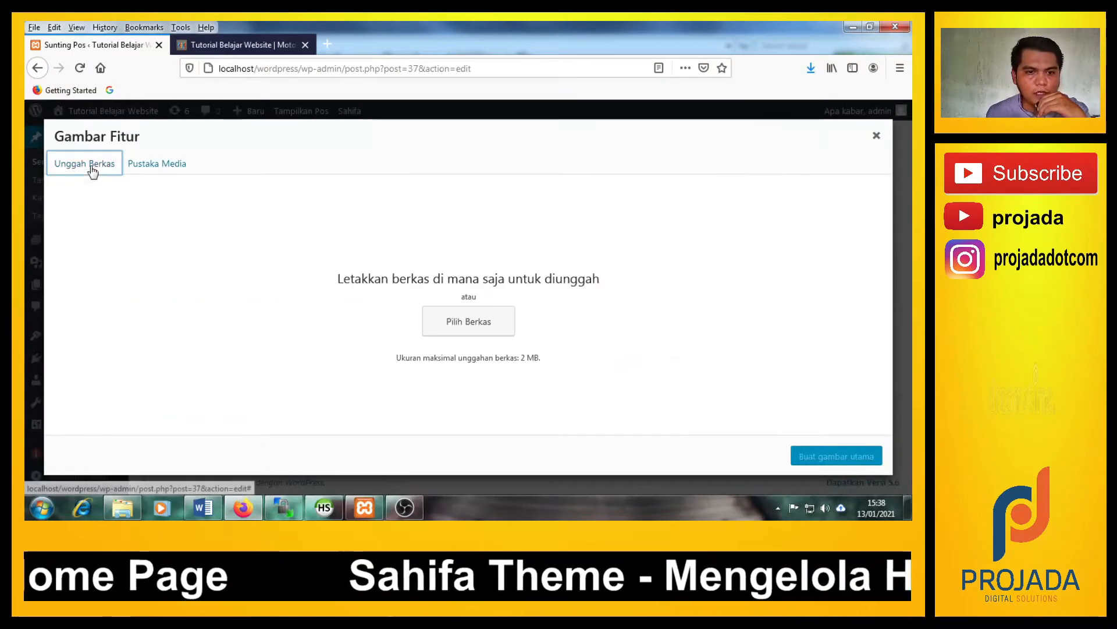
left_click(453, 331)
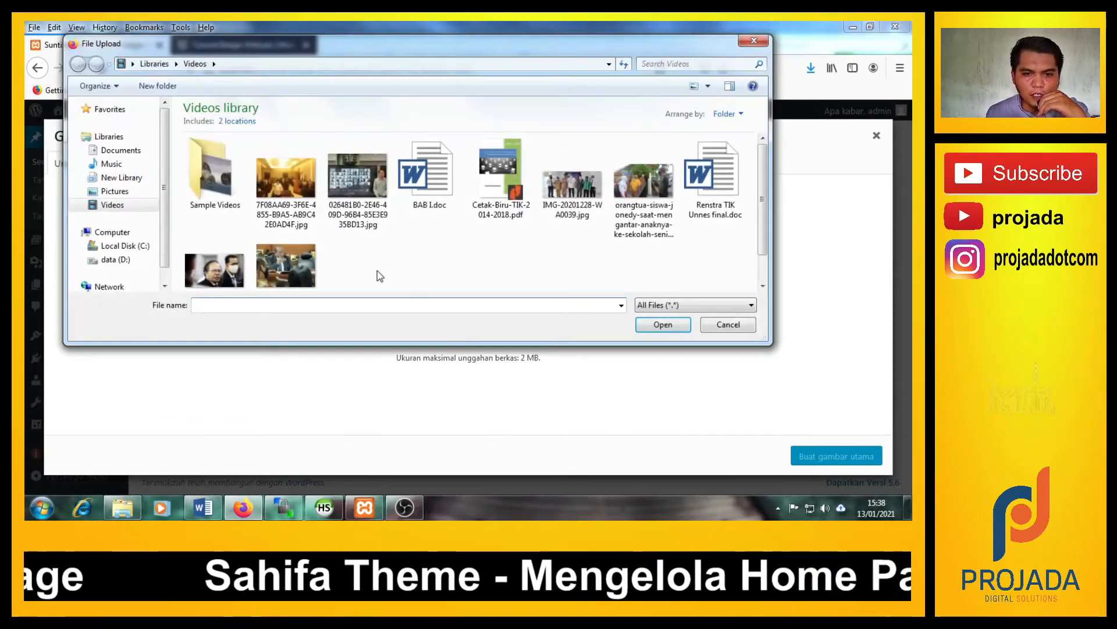
left_click(381, 181)
left_click(659, 324)
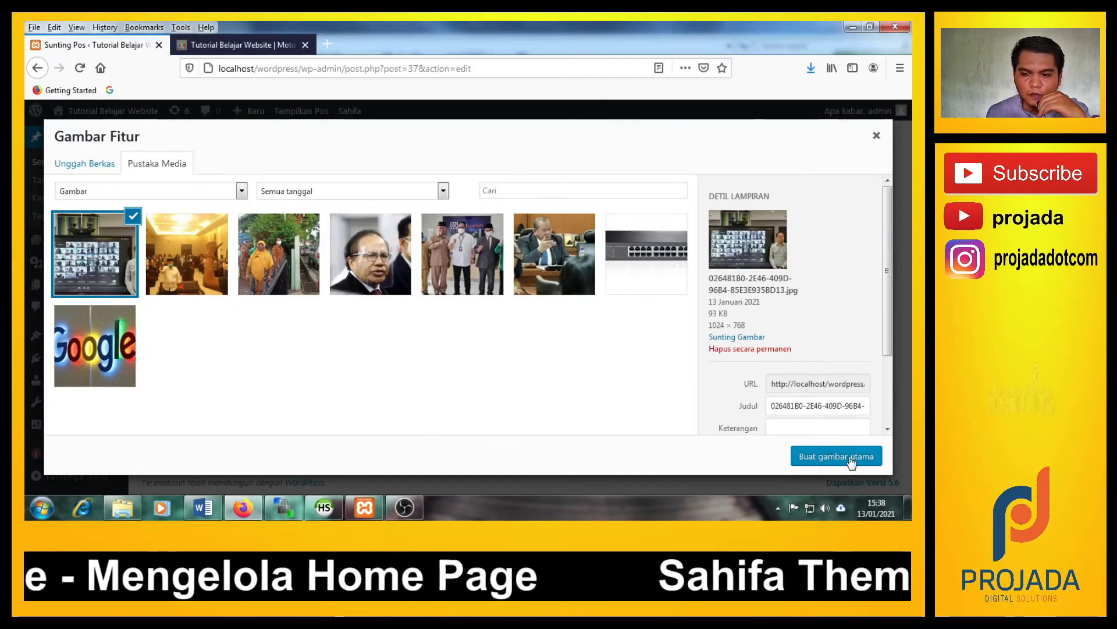
left_click(836, 457)
scroll(641, 407, "down", 3)
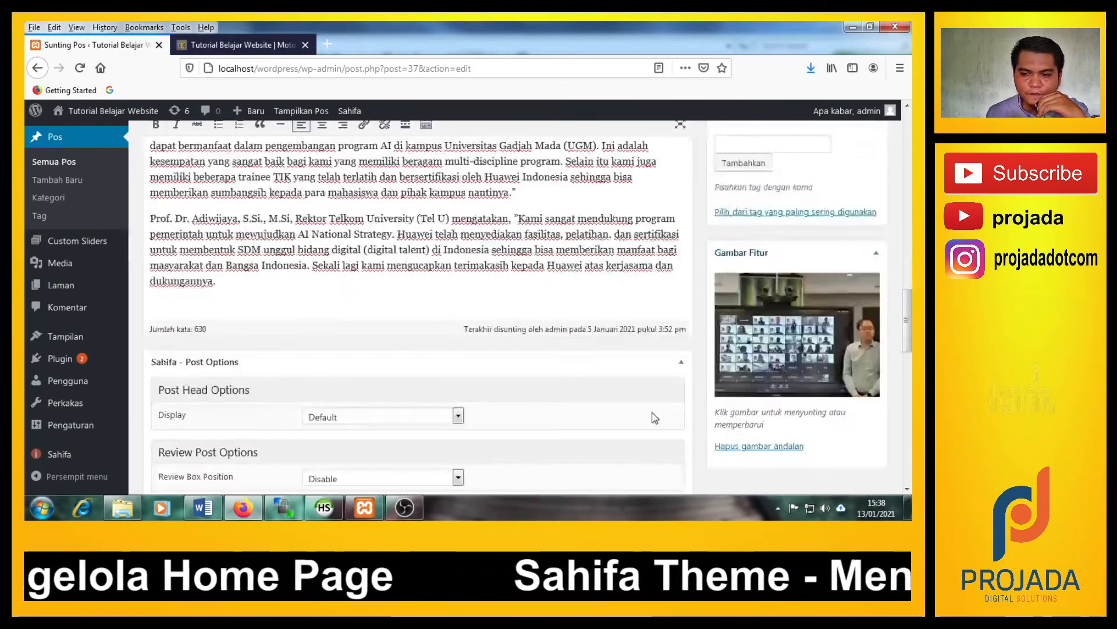
scroll(655, 417, "up", 10)
left_click(857, 302)
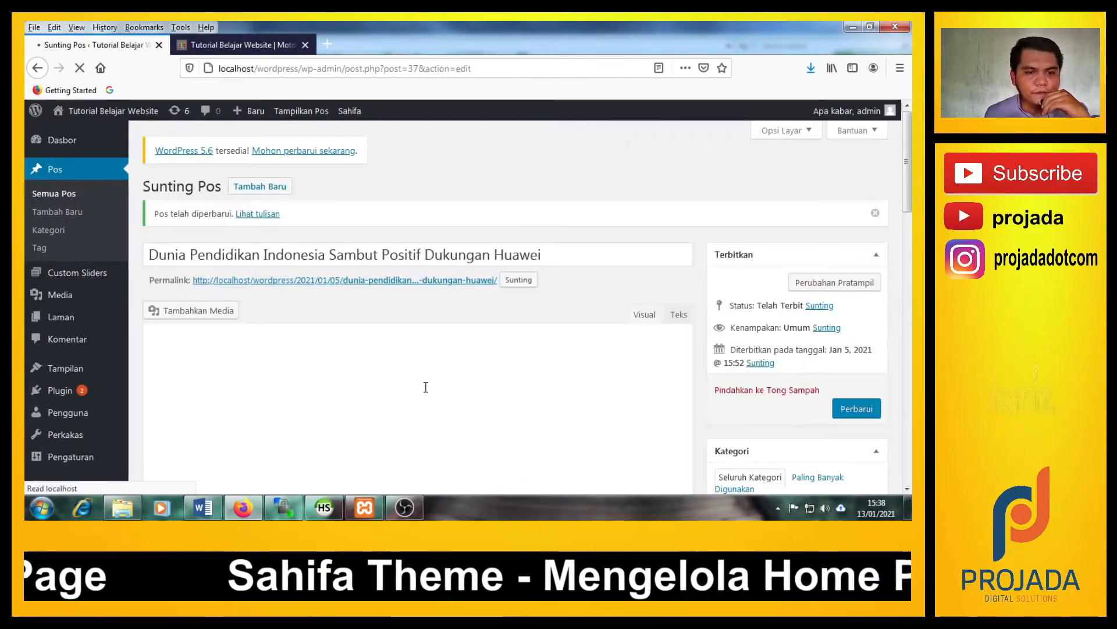
Reload the home page and check the featured images of all posts in the Pendidikan box.
left_click(237, 41)
left_click(79, 67)
scroll(96, 323, "down", 3)
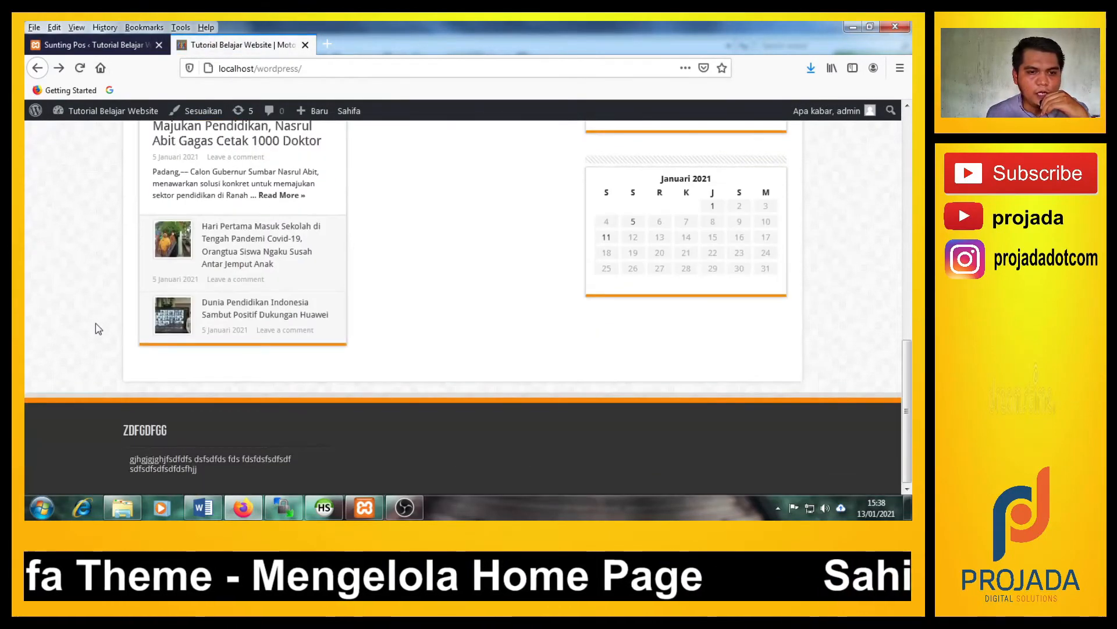
scroll(96, 323, "up", 1)
scroll(254, 364, "up", 1)
scroll(254, 364, "up", 2)
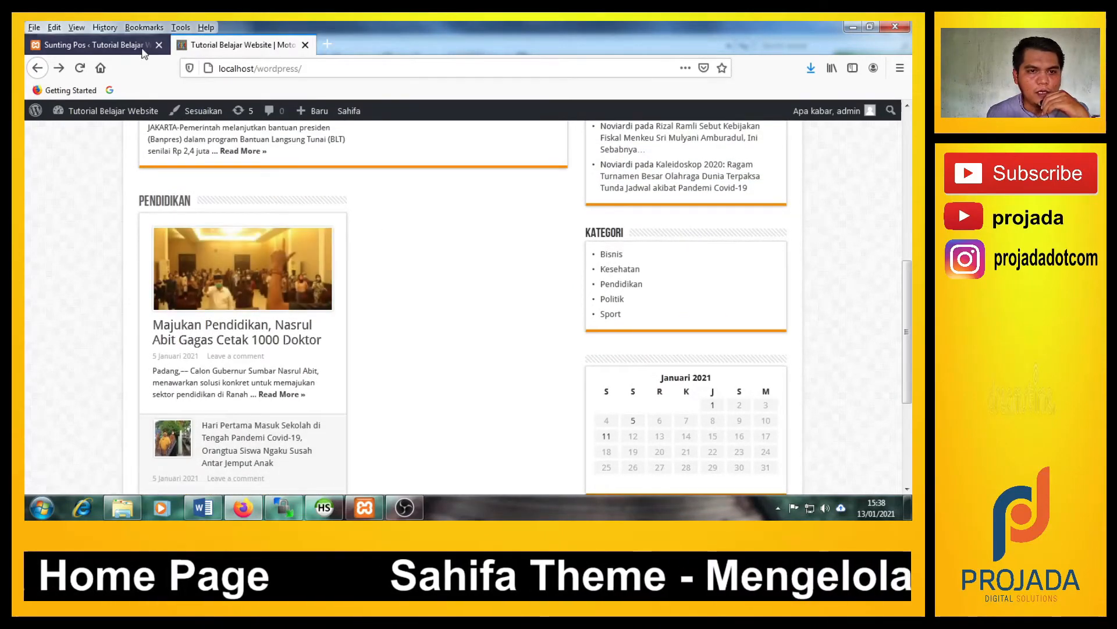
Review the Bisnis box on the home page and open the Home Builder in the Sahifa Homepage settings.
left_click(123, 47)
scroll(64, 465, "down", 2)
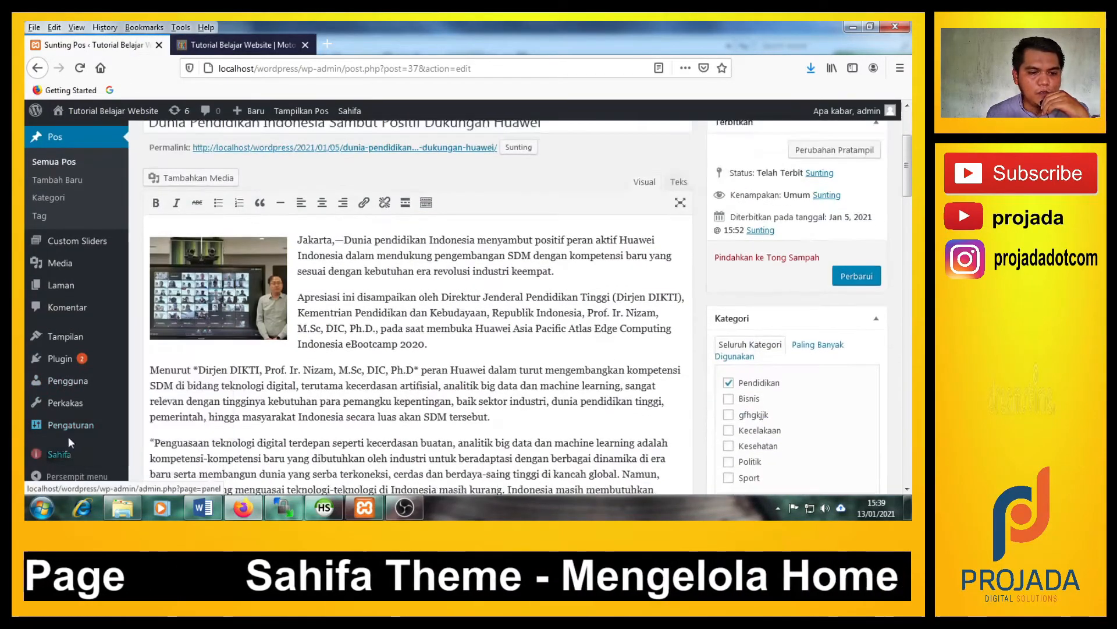
left_click(61, 460)
left_click(242, 44)
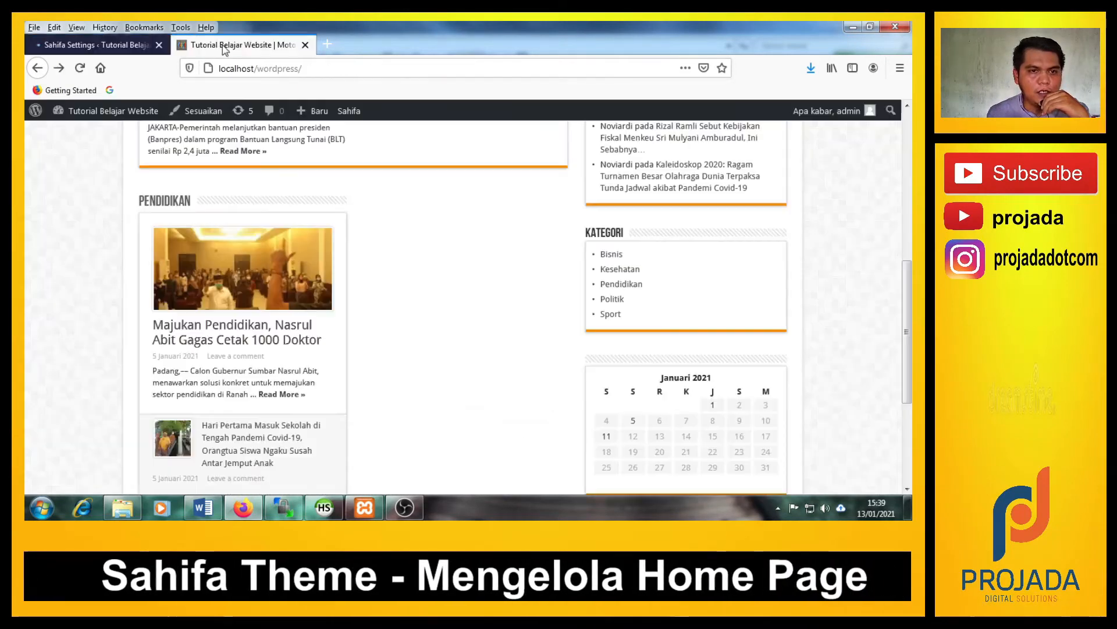
scroll(327, 362, "up", 5)
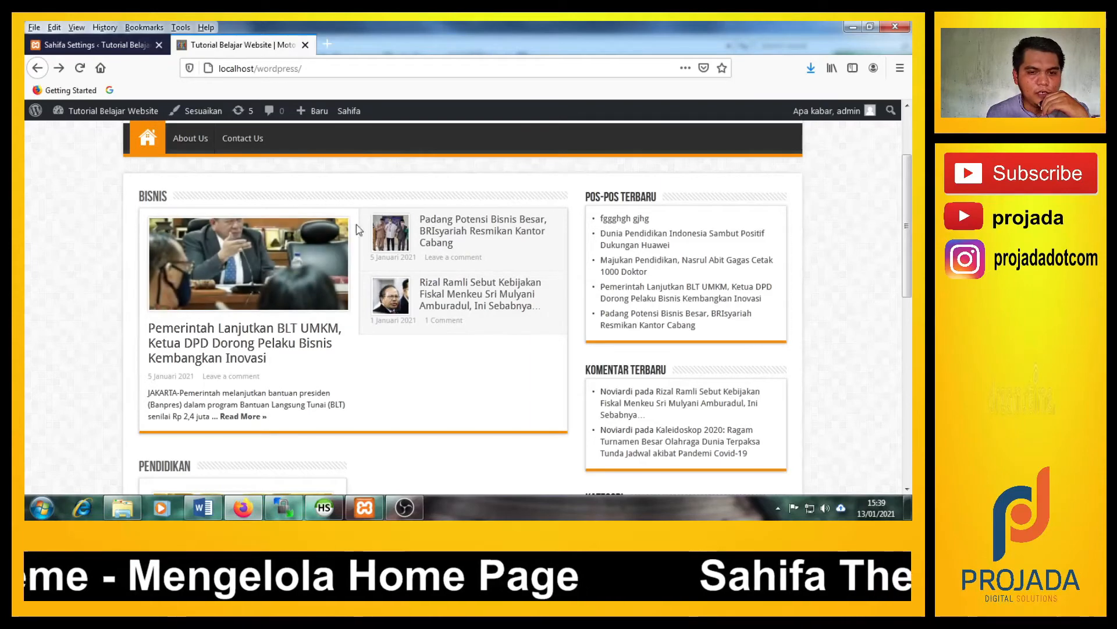
left_click(93, 44)
scroll(233, 291, "down", 5)
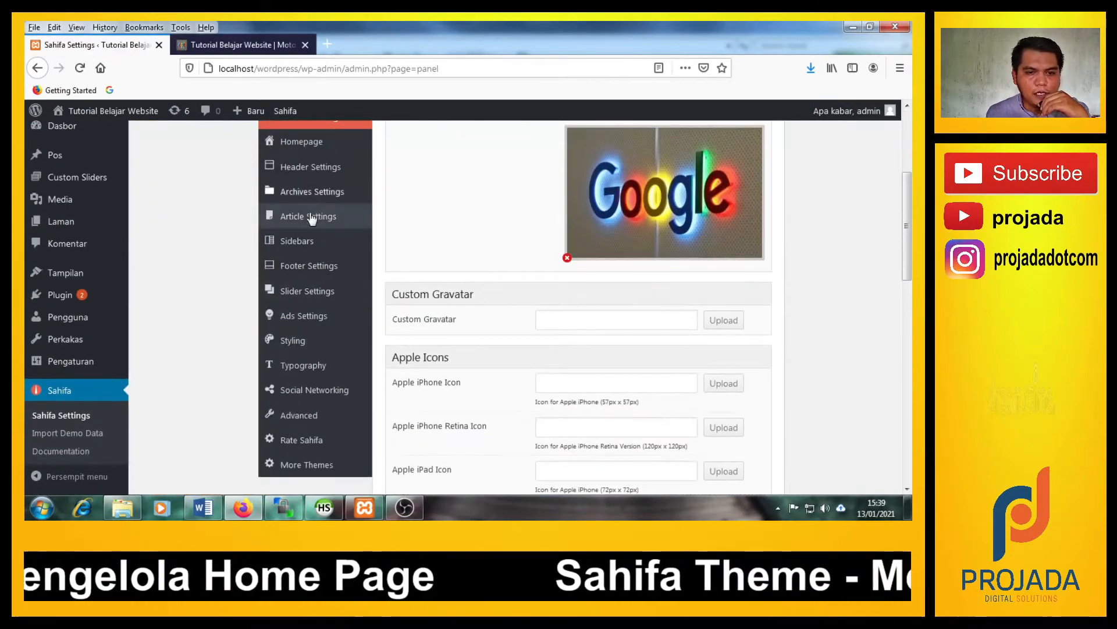
scroll(324, 209, "up", 3)
left_click(317, 271)
scroll(501, 400, "down", 1)
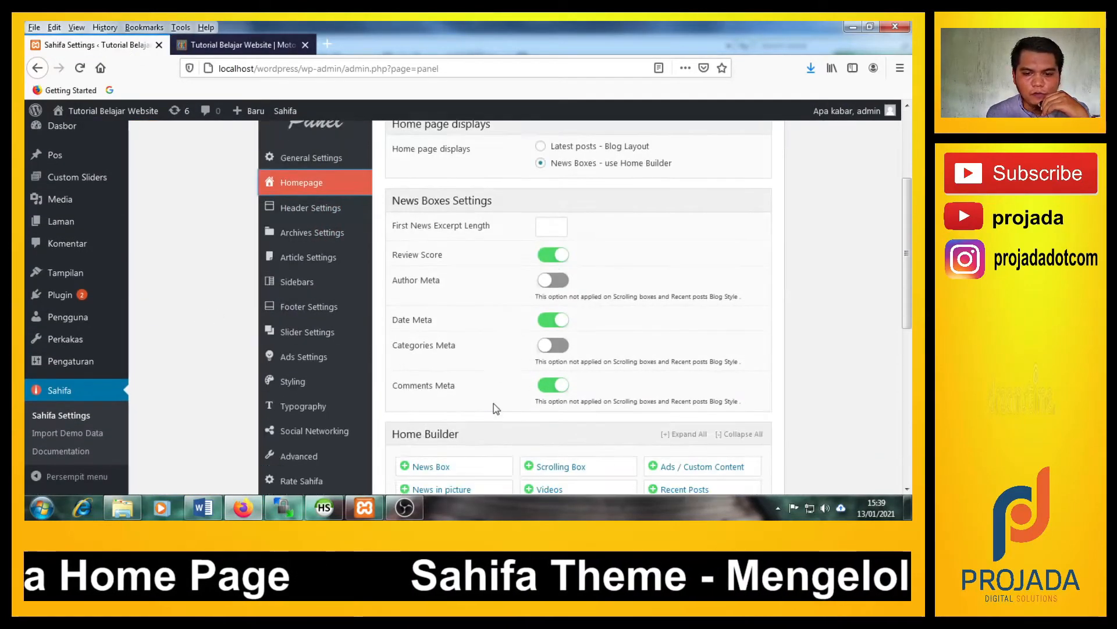
scroll(499, 400, "down", 3)
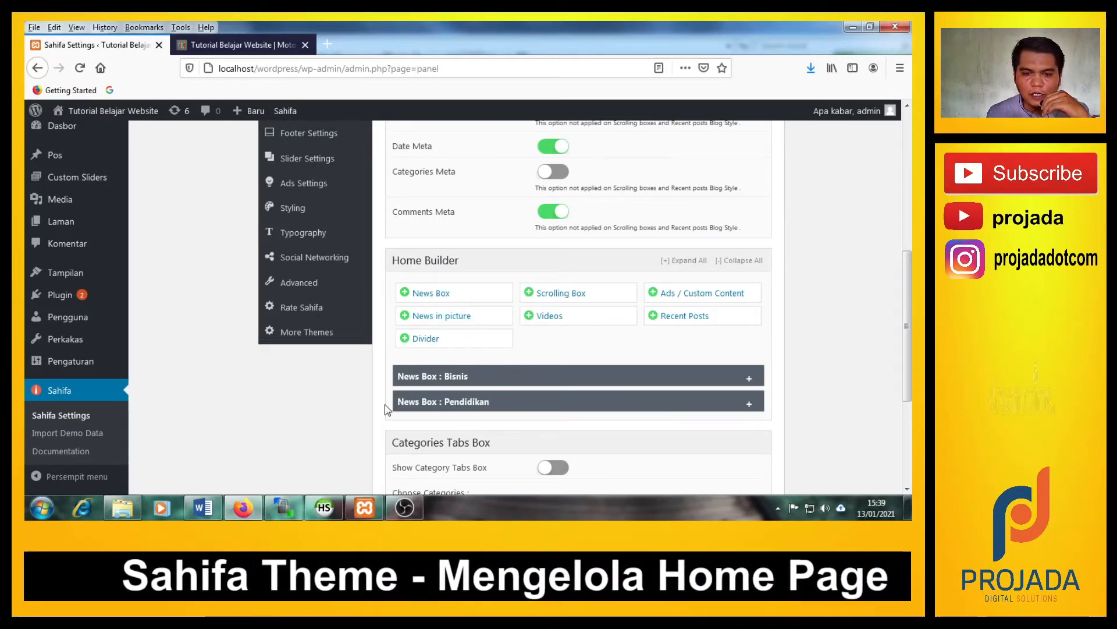
Add a News Box for the Politik category using the third box style, with small posts in two columns, and save the settings.
left_click(434, 300)
scroll(550, 332, "down", 3)
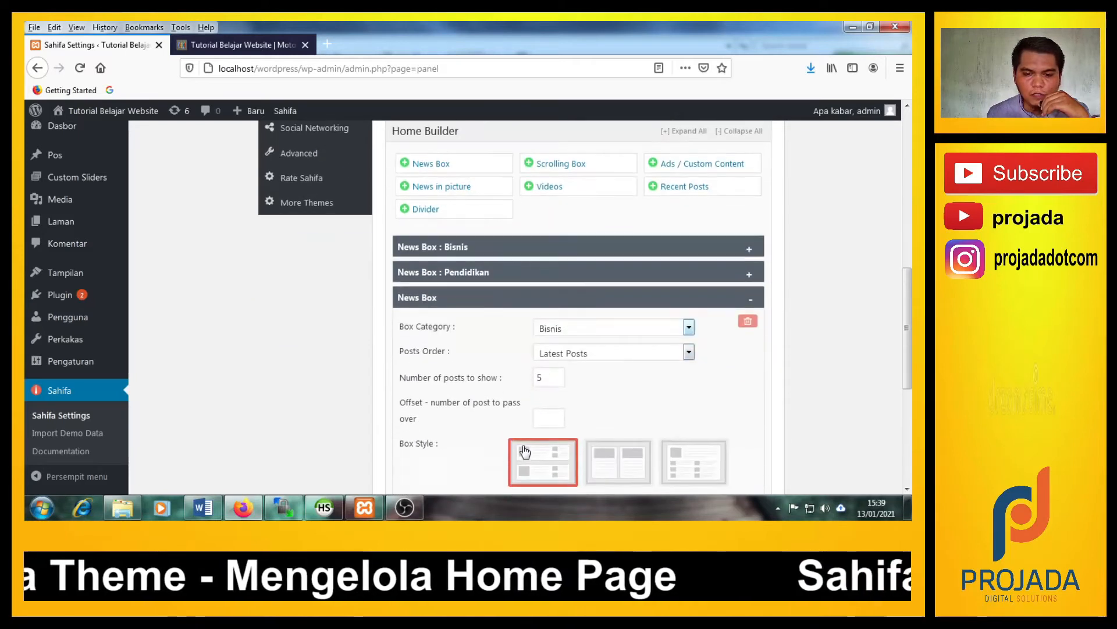
left_click(553, 330)
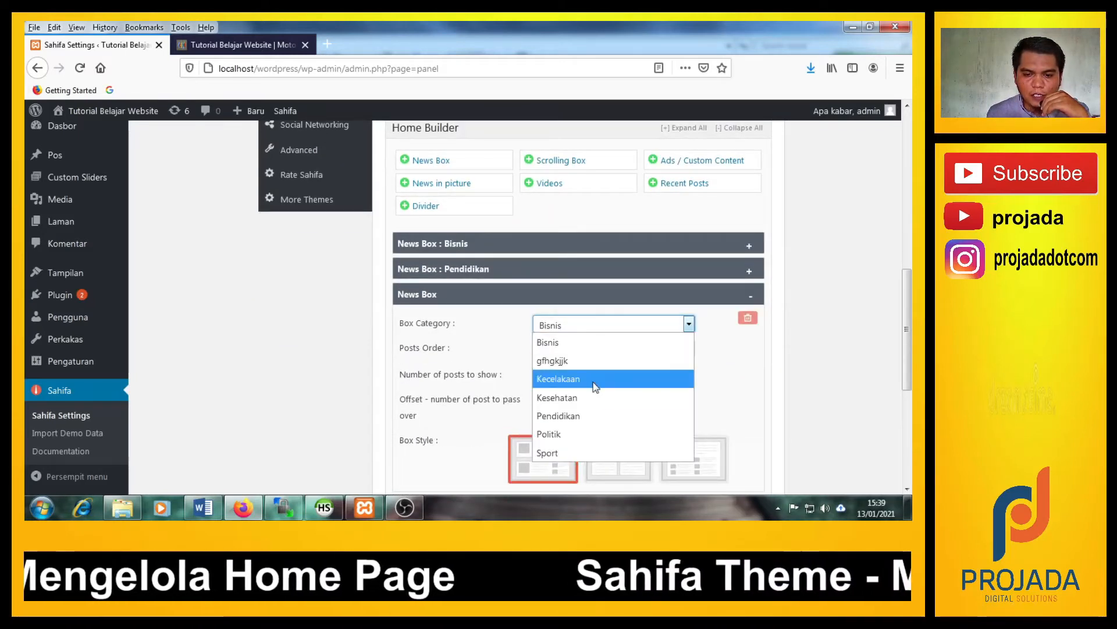
left_click(574, 435)
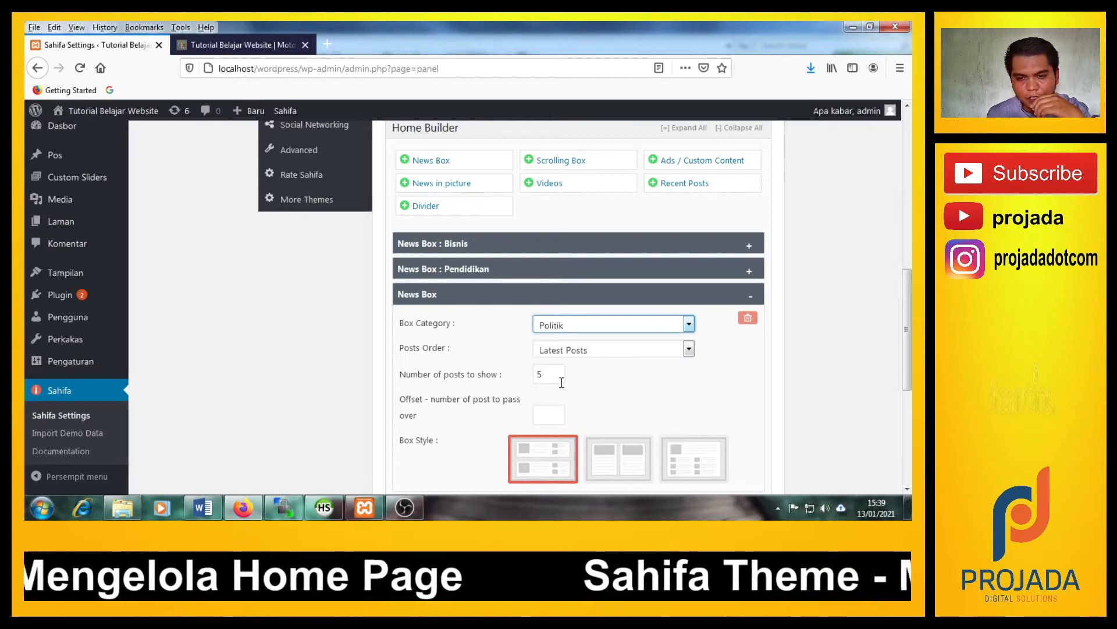
left_click_drag(549, 378, 524, 378)
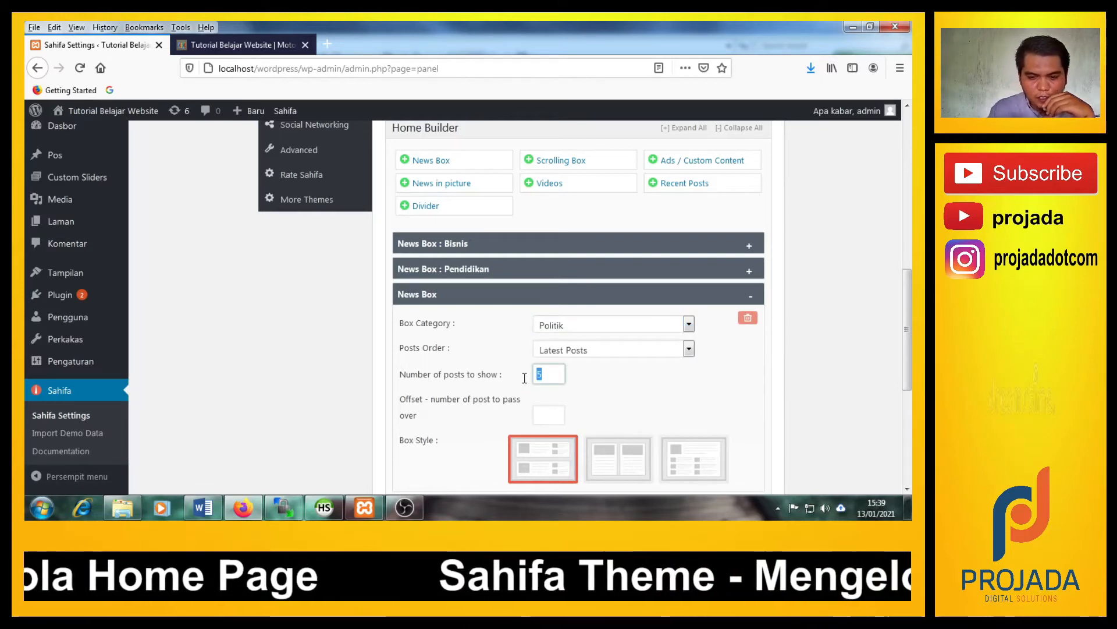
left_click(352, 411)
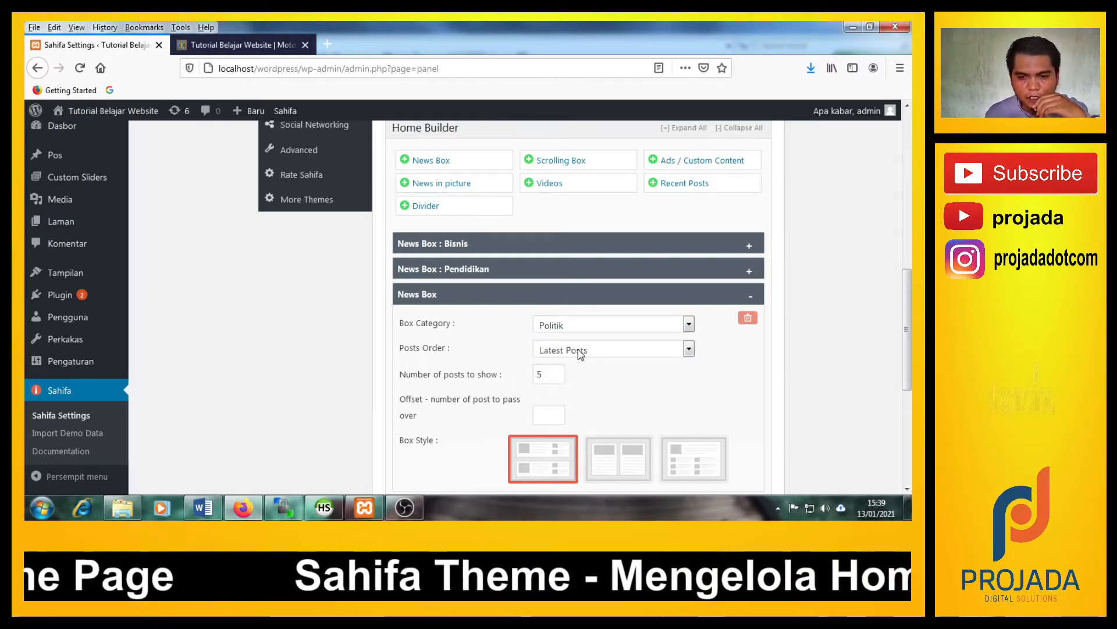
scroll(611, 448, "down", 2)
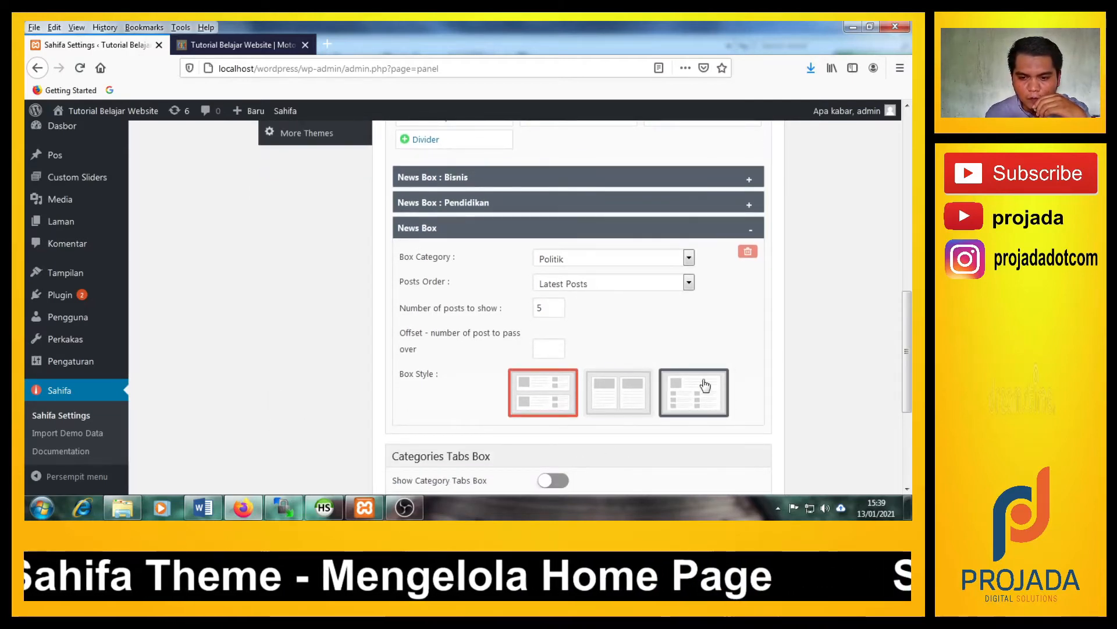
left_click(722, 398)
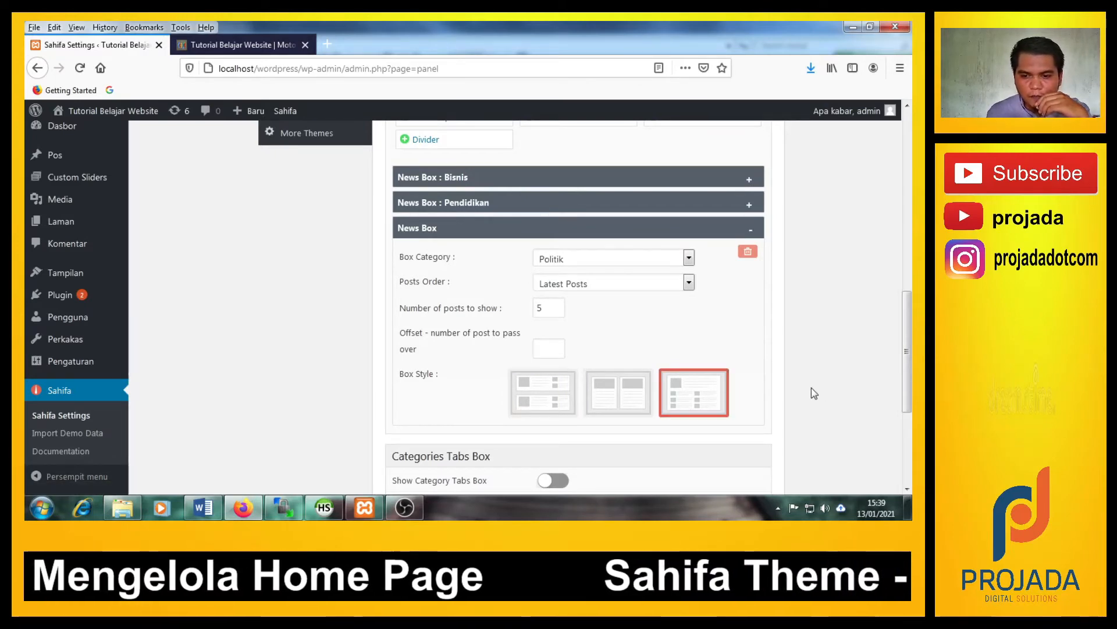
scroll(811, 387, "up", 10)
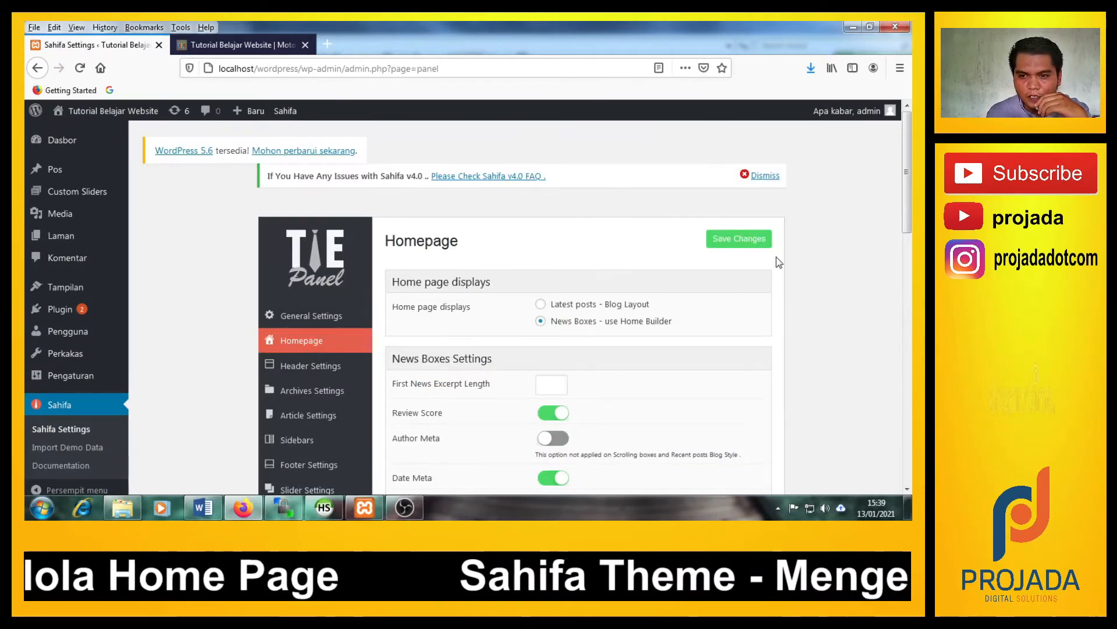
left_click(738, 239)
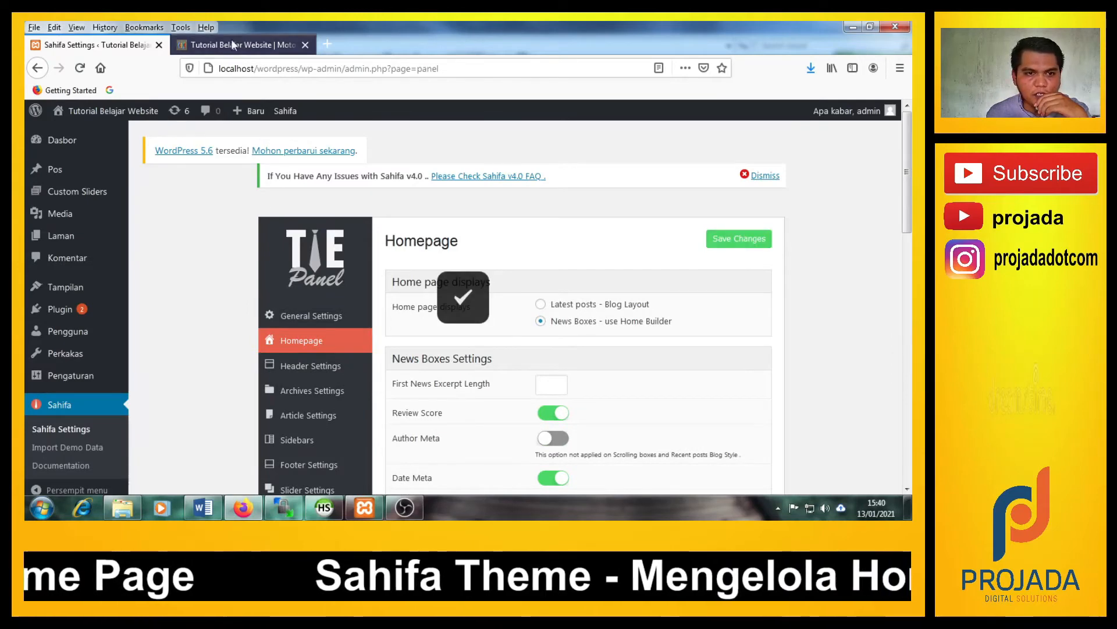
Reload the home page and check how the Politik box is displayed below the Pendidikan box.
left_click(241, 45)
key("F5")
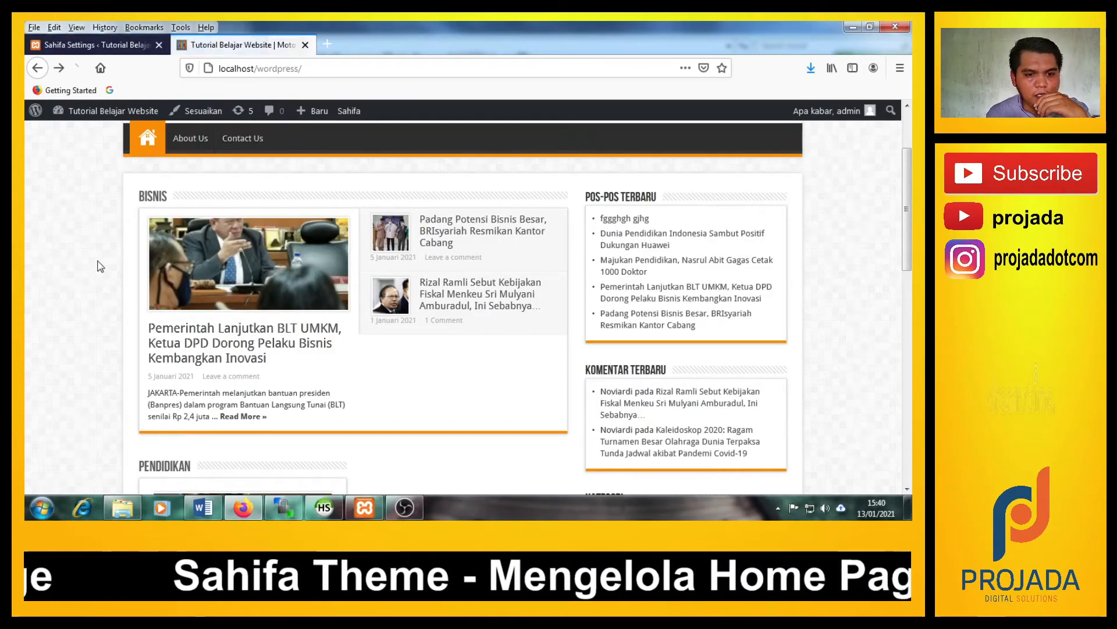
scroll(89, 264, "down", 15)
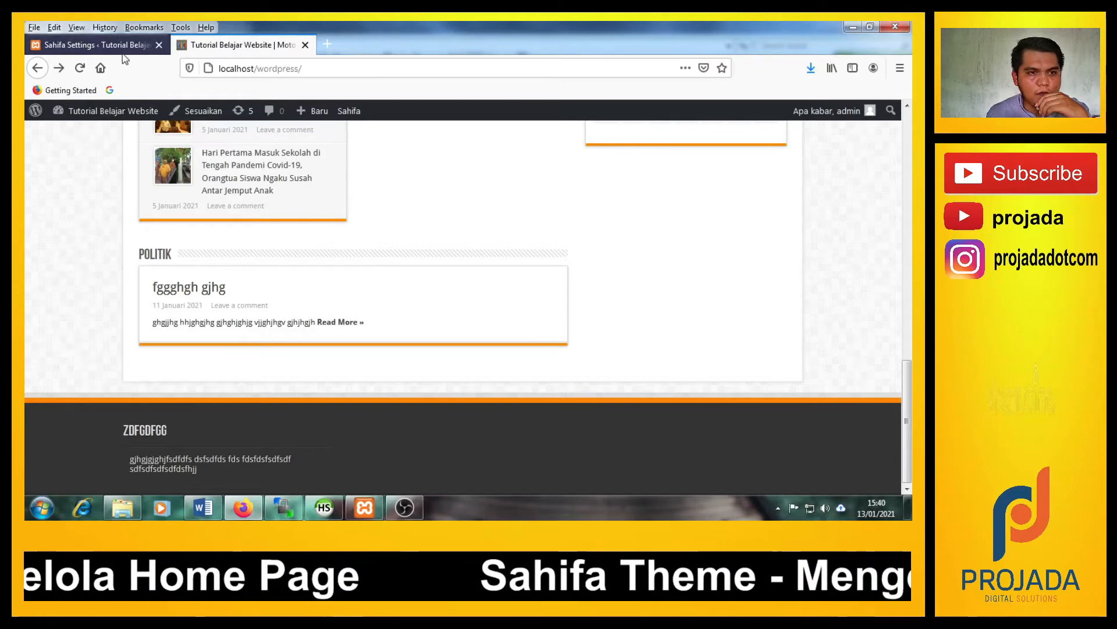
Change the third News Box's category to Kesehatan and save the homepage settings.
left_click(92, 45)
scroll(575, 348, "down", 10)
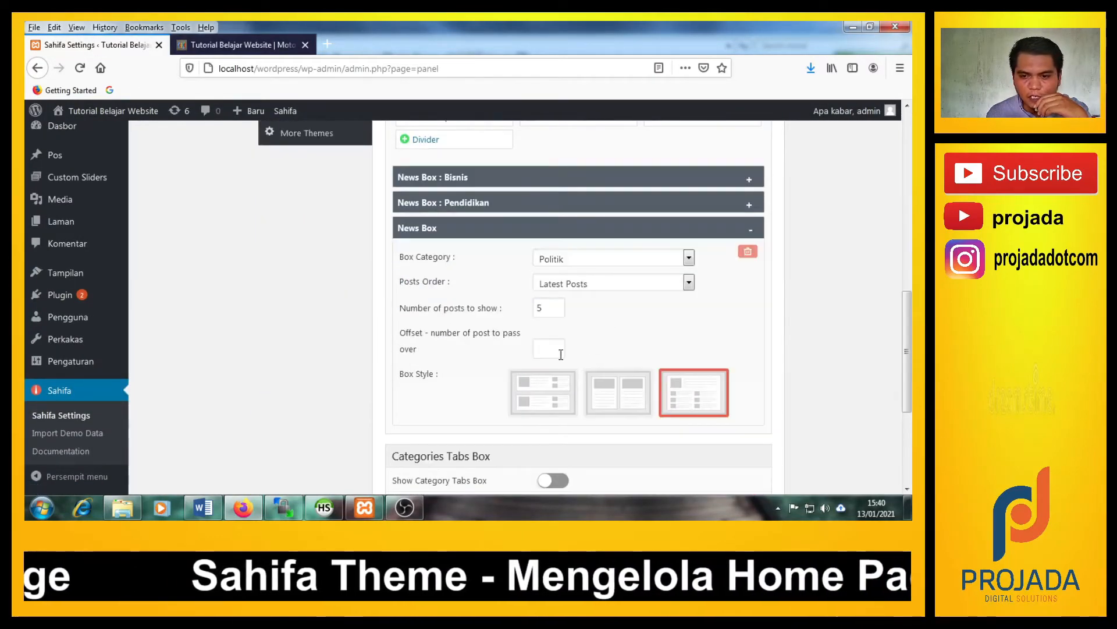
left_click(571, 260)
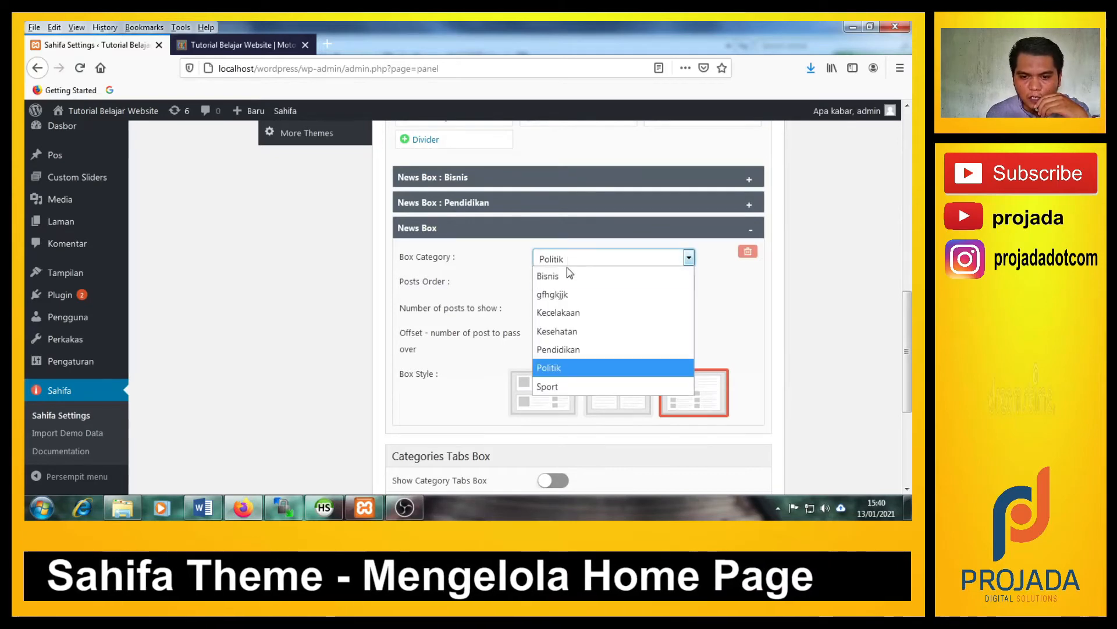
left_click(569, 331)
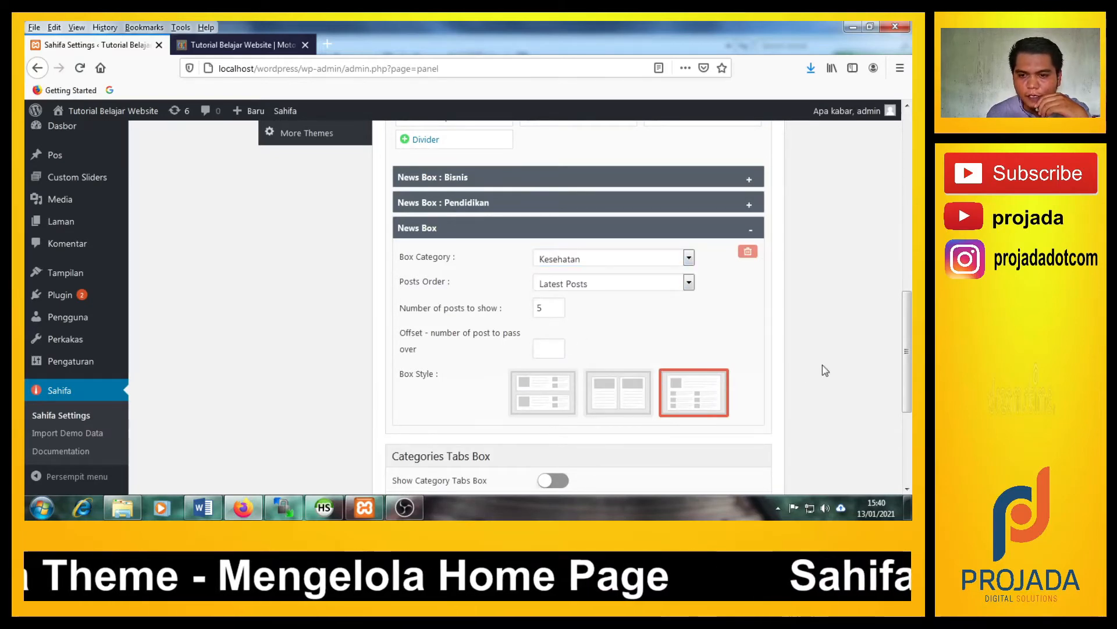
scroll(362, 383, "down", 2)
scroll(488, 388, "up", 4)
scroll(488, 388, "up", 10)
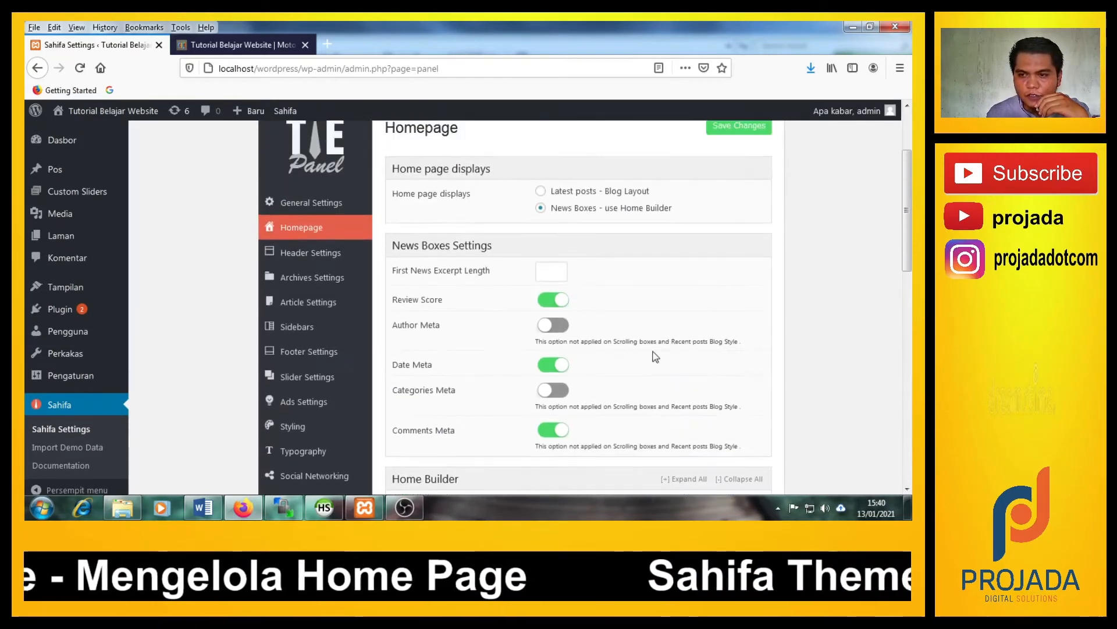
left_click(739, 238)
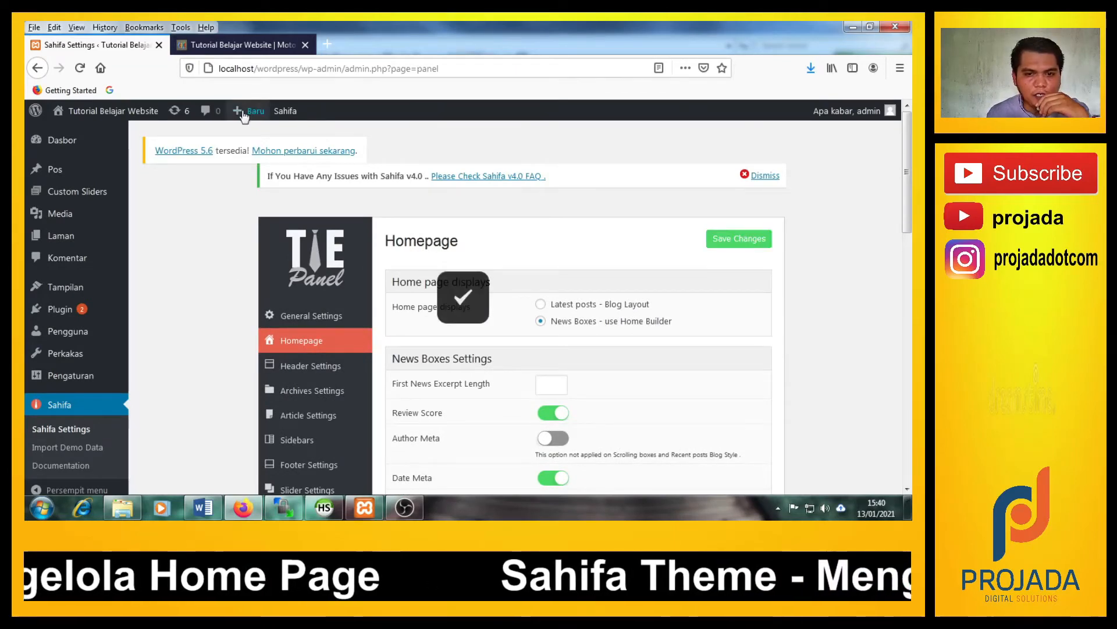
Reload the home page and check the layout of the Kesehatan box and its posts.
left_click(243, 47)
left_click(80, 68)
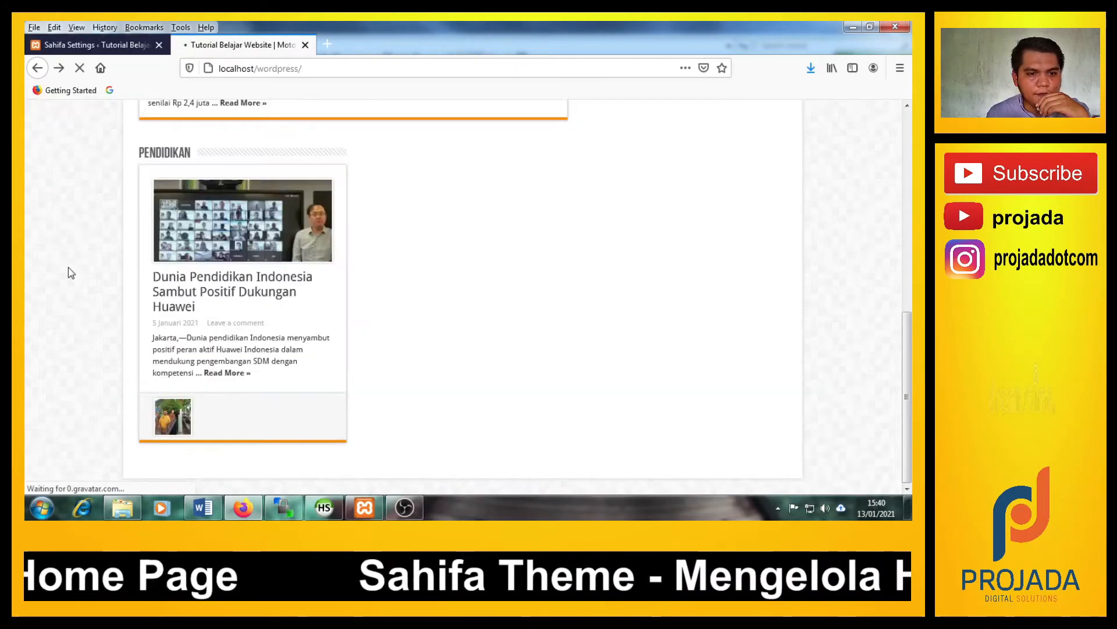
scroll(95, 289, "down", 1)
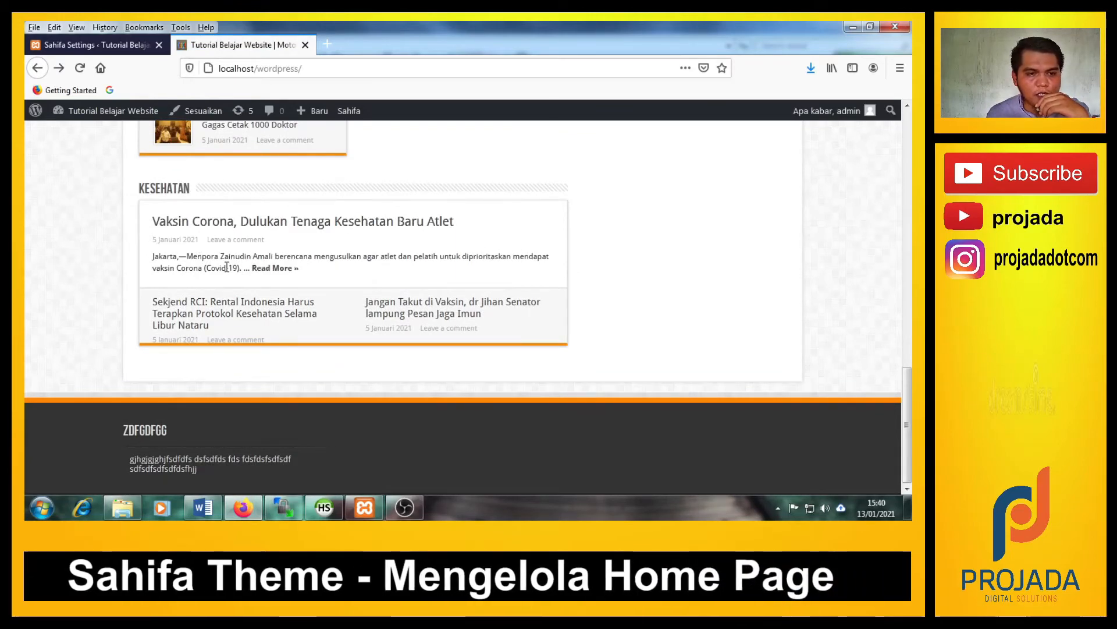
scroll(219, 250, "up", 3)
scroll(205, 215, "up", 1)
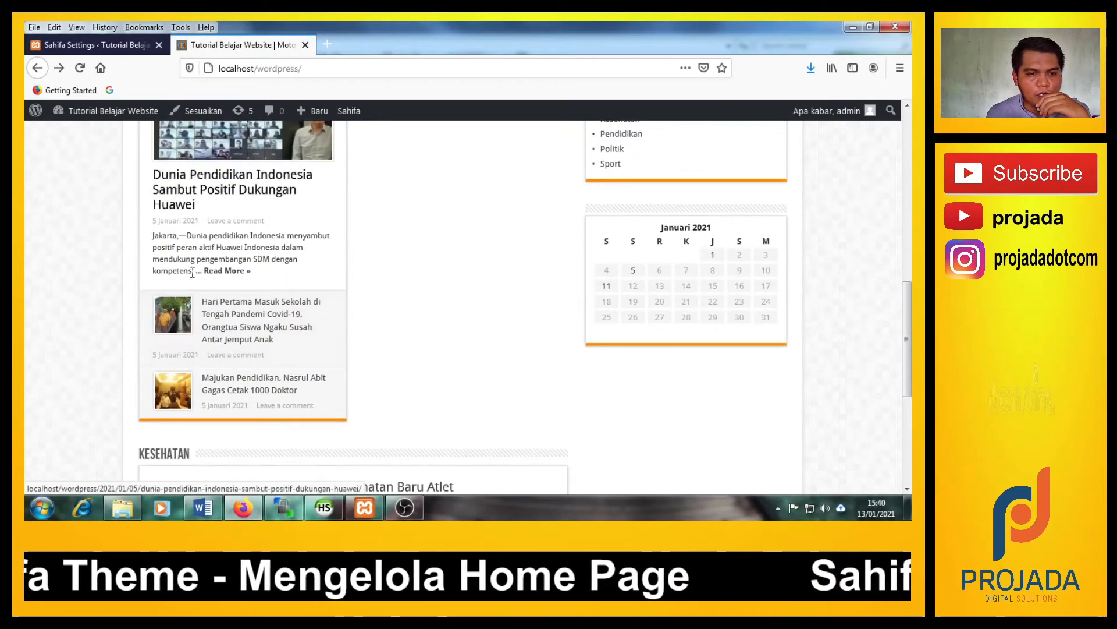
scroll(95, 159, "down", 3)
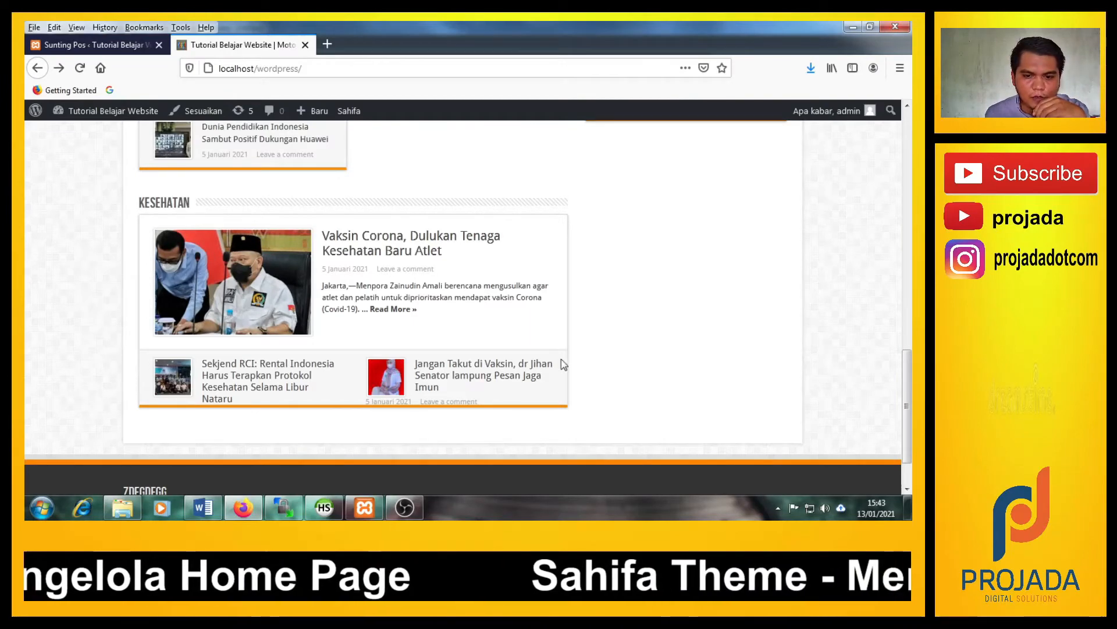
Review the featured images in the Kesehatan, Pendidikan and Bisnis boxes on the home page.
scroll(615, 342, "up", 4)
scroll(598, 343, "down", 3)
scroll(480, 355, "up", 6)
scroll(480, 356, "up", 5)
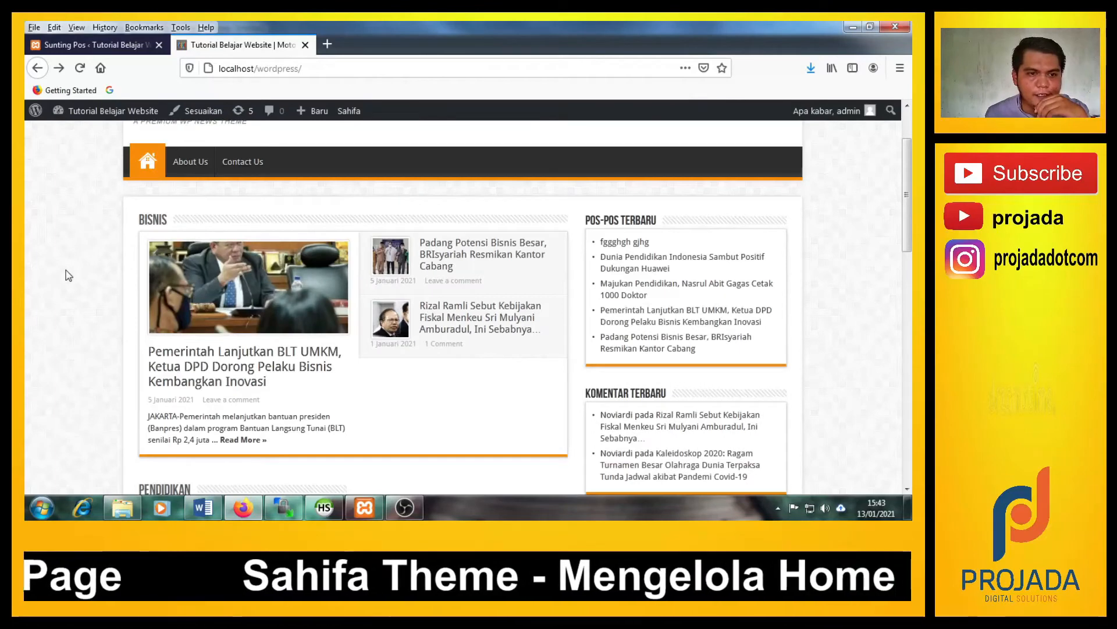
Return from the post editor to the Home Builder in the Sahifa Homepage settings.
left_click(86, 55)
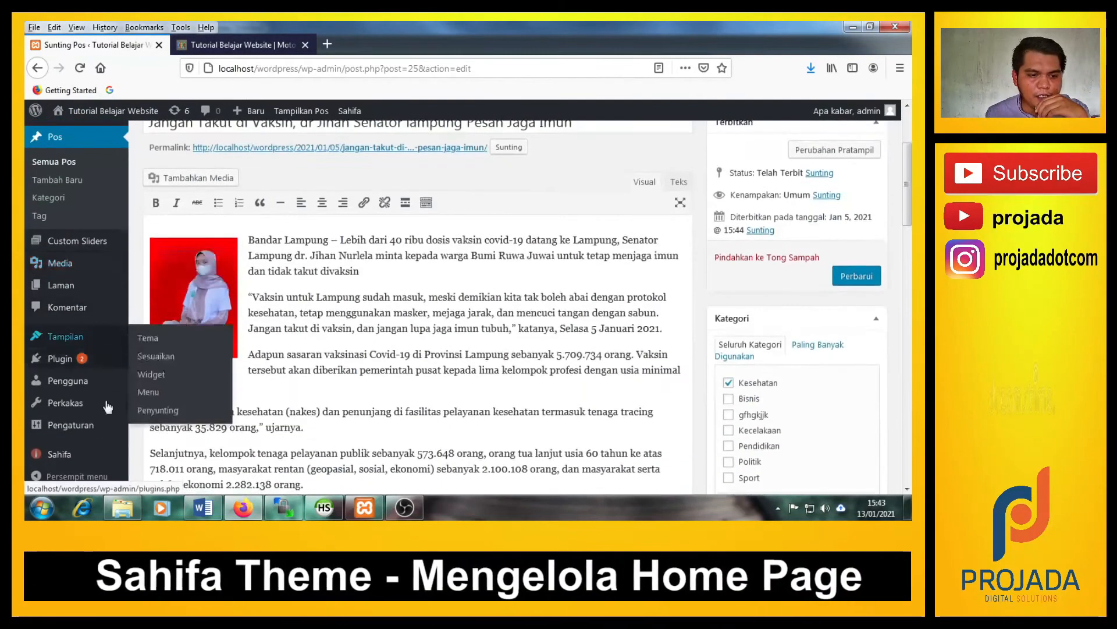
left_click(69, 456)
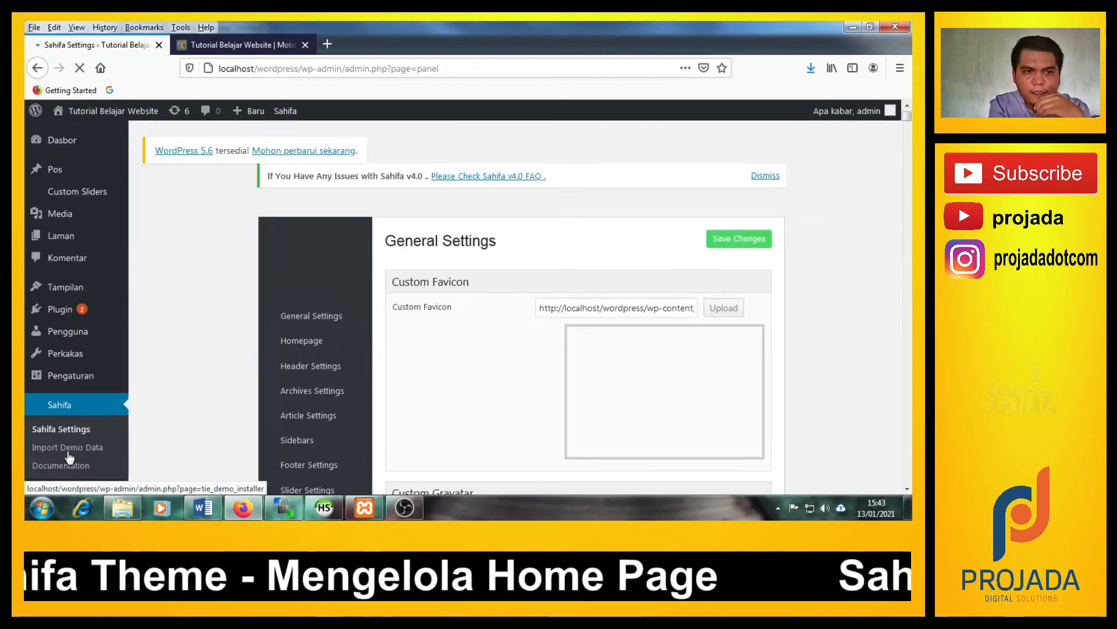
left_click(311, 347)
scroll(422, 374, "down", 6)
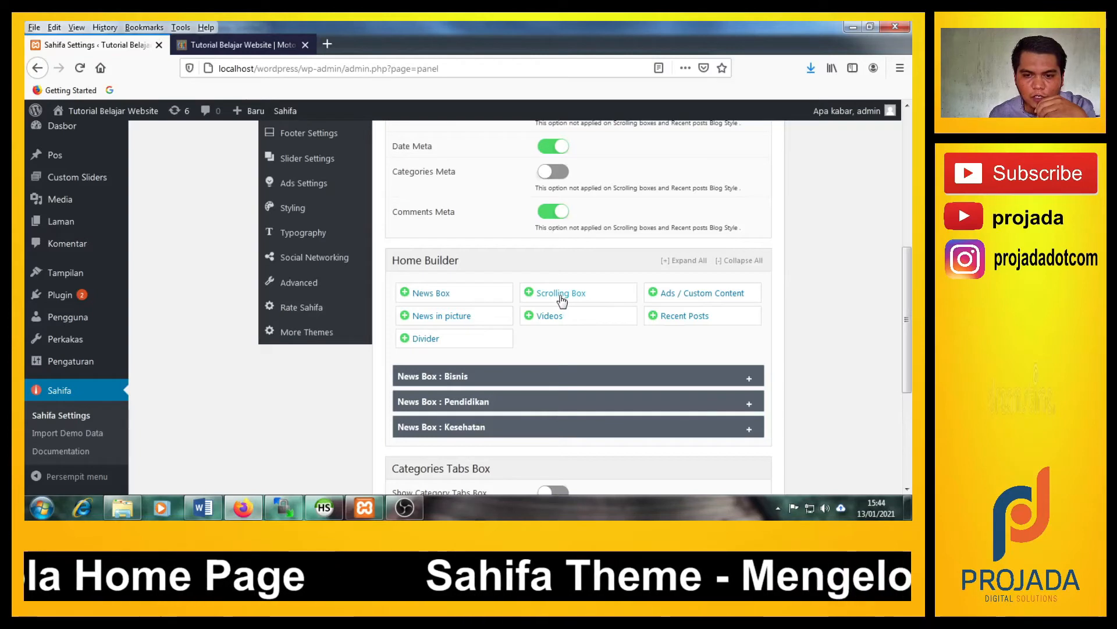
Add a Scrolling Box to the Home Builder below the Kesehatan News Box.
scroll(526, 353, "down", 2)
scroll(535, 332, "up", 2)
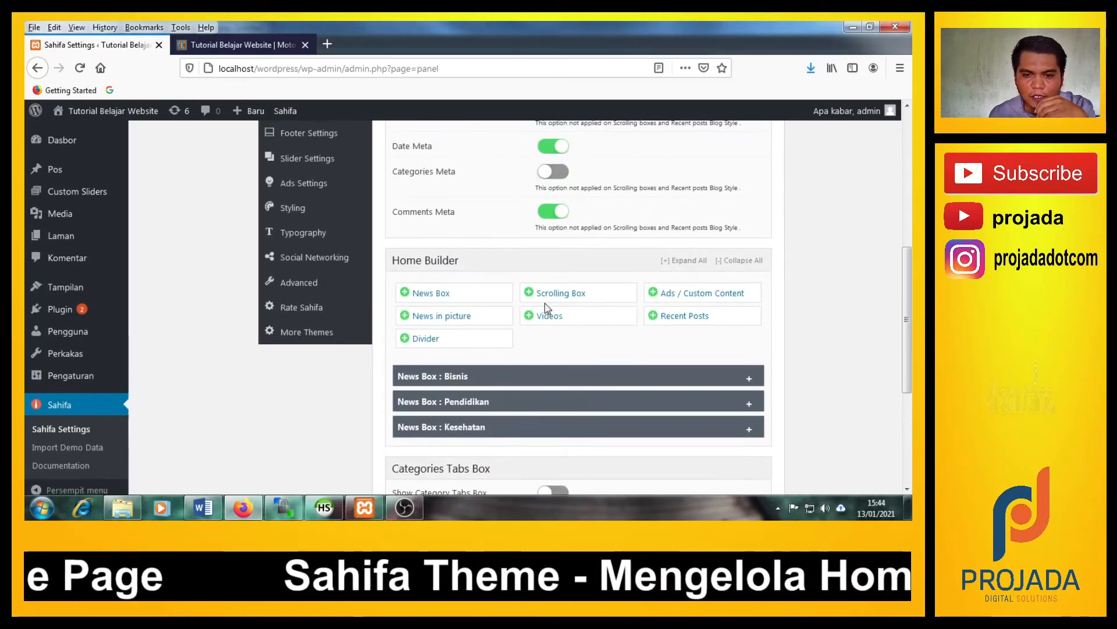
left_click(547, 299)
scroll(434, 445, "down", 1)
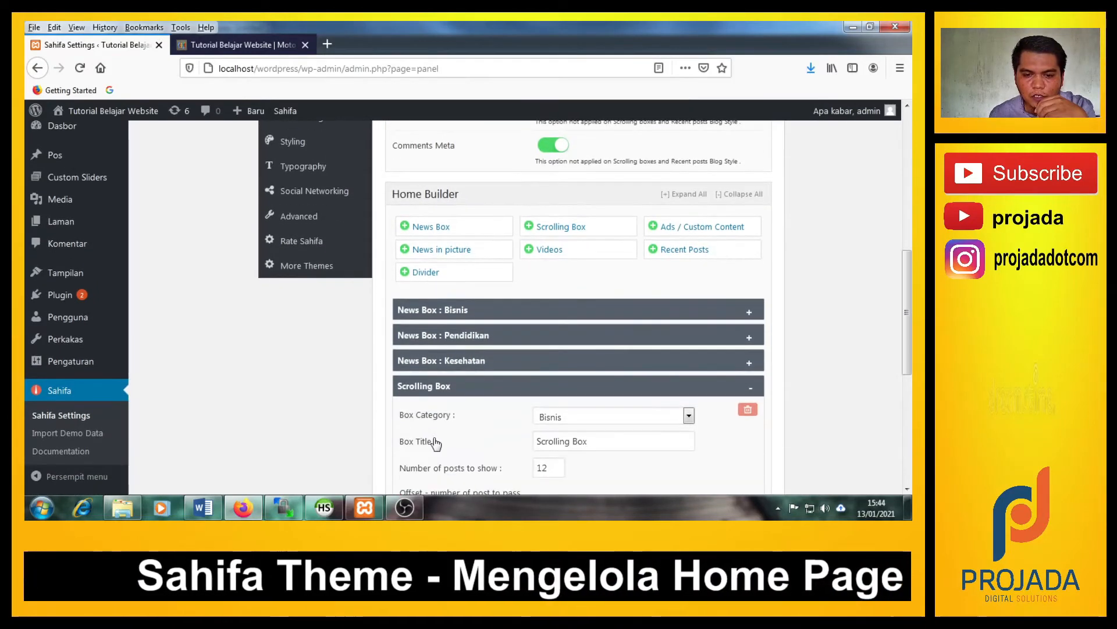
scroll(319, 430, "down", 1)
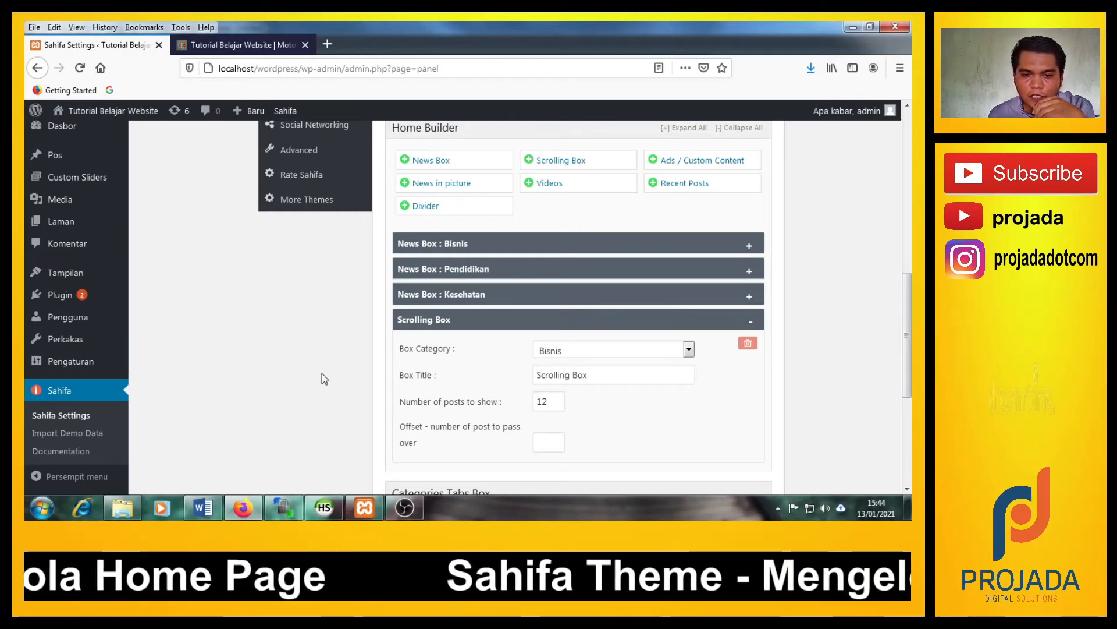
Expand the Bisnis News Box to compare its options with the Scrolling Box, and collapse it again.
left_click(748, 251)
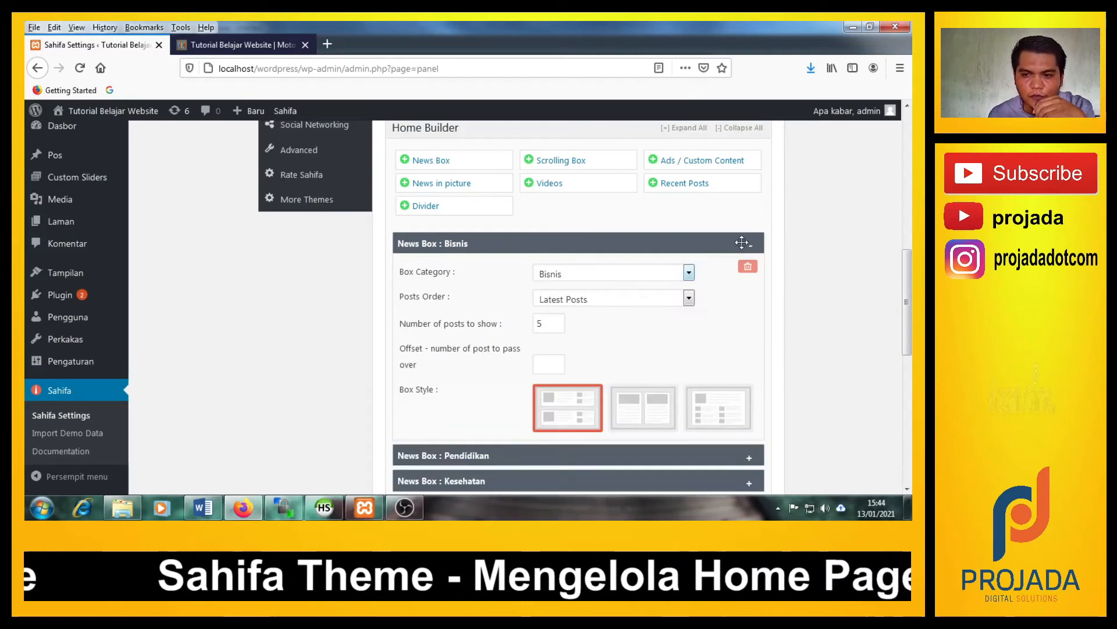
left_click(748, 245)
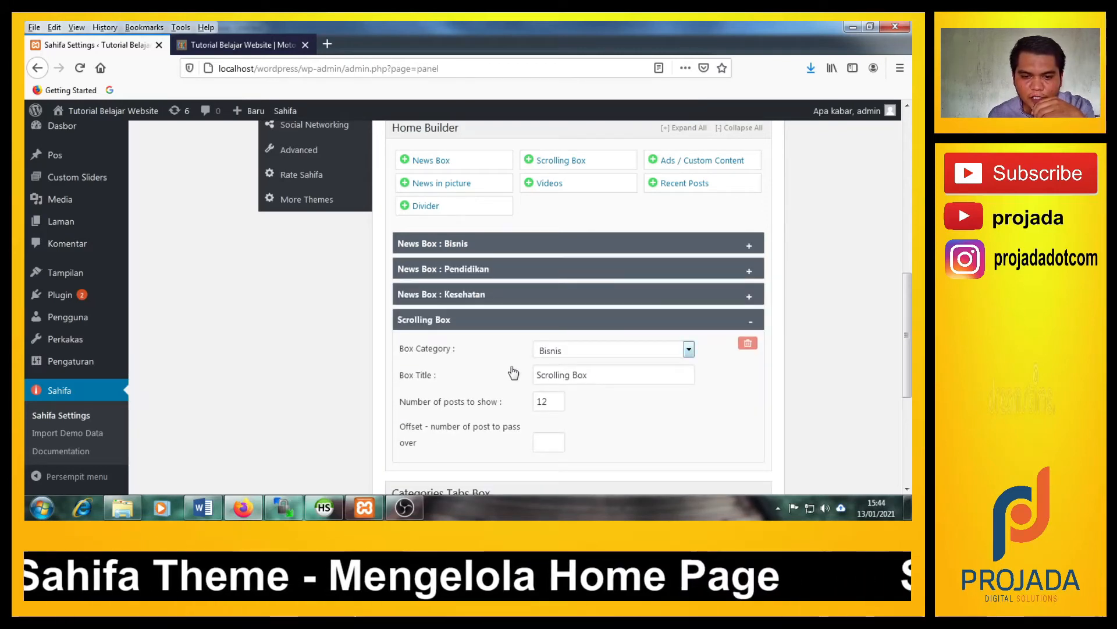
Check the Scrolling Box's title and post options, and save the Homepage settings with the box included.
left_click(587, 376)
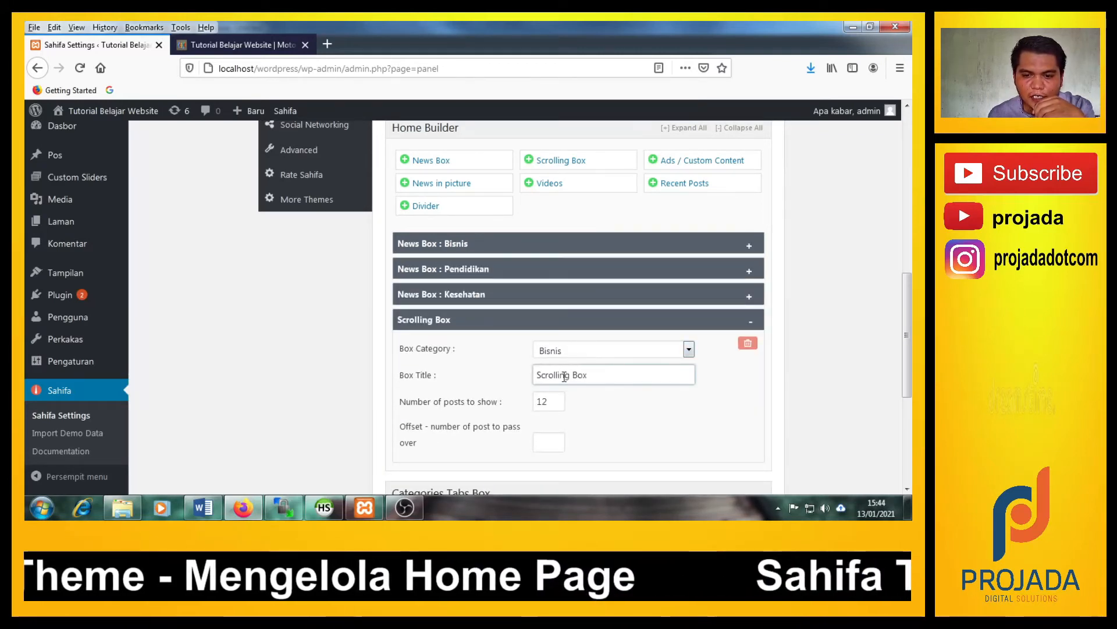
left_click(346, 394)
scroll(347, 394, "down", 2)
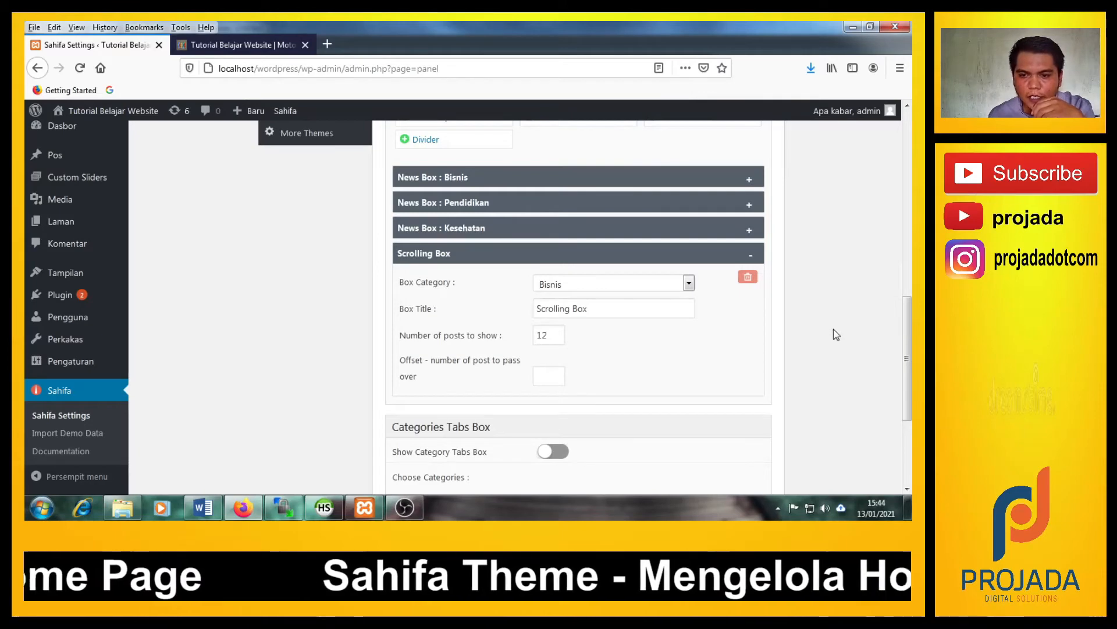
scroll(826, 329, "up", 2)
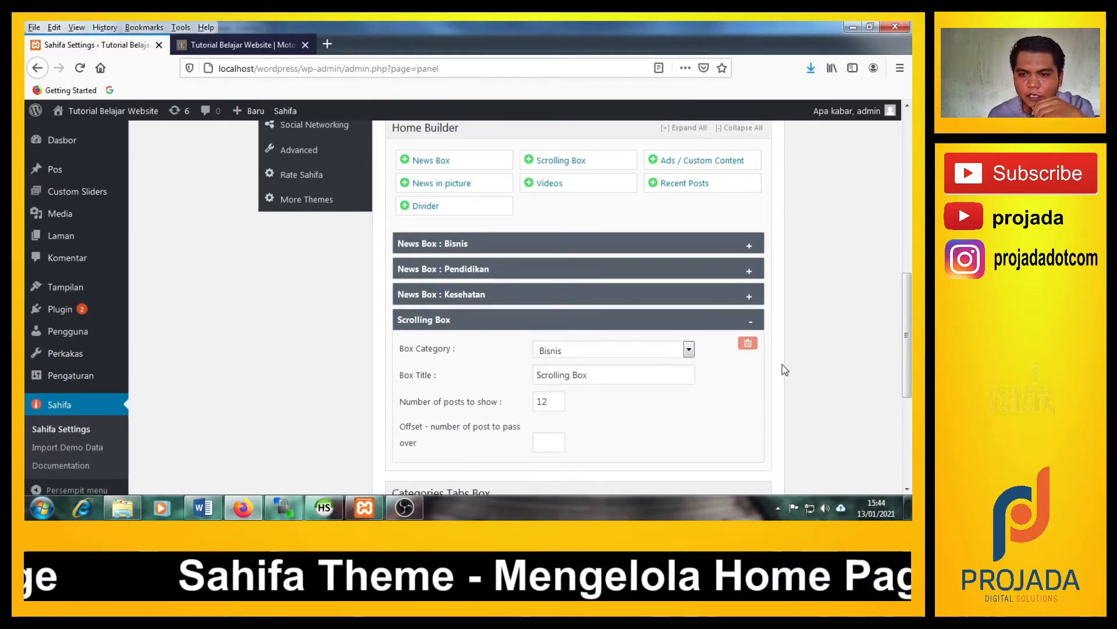
scroll(829, 373, "up", 14)
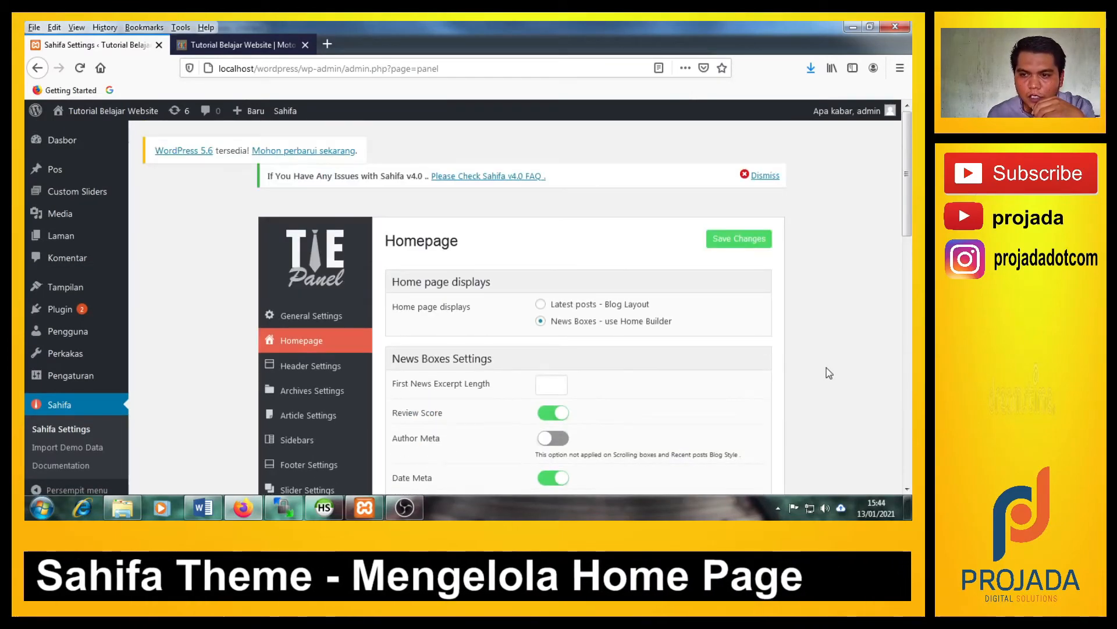
left_click(752, 242)
Switch to the site's home page and examine the Scrolling Box below the Kesehatan box.
key("ctrl+Tab")
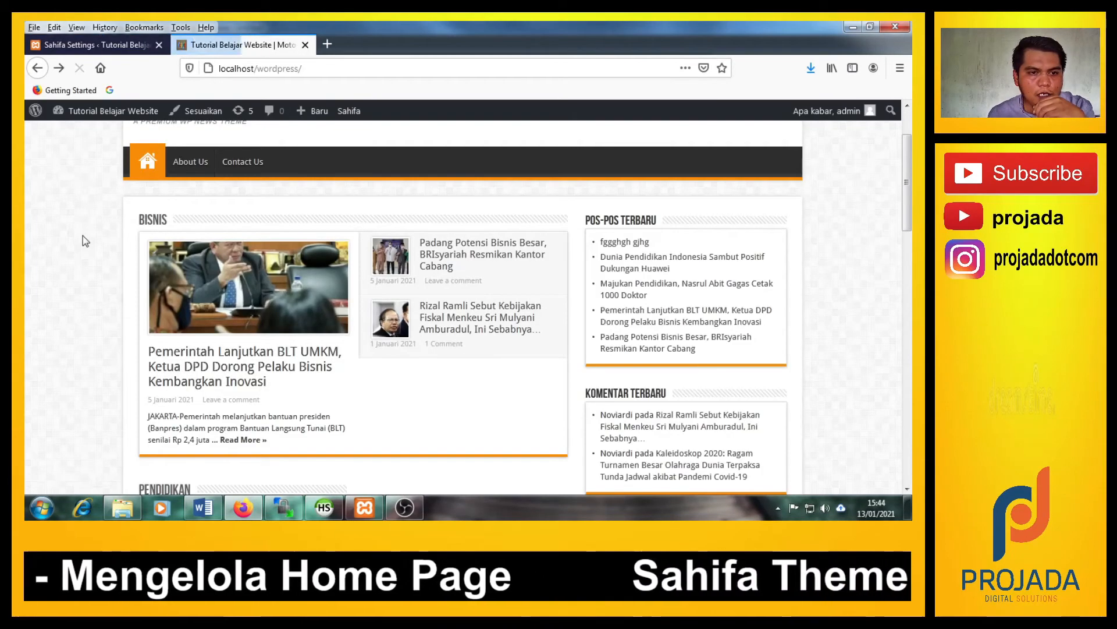
scroll(96, 277, "down", 10)
scroll(97, 275, "down", 5)
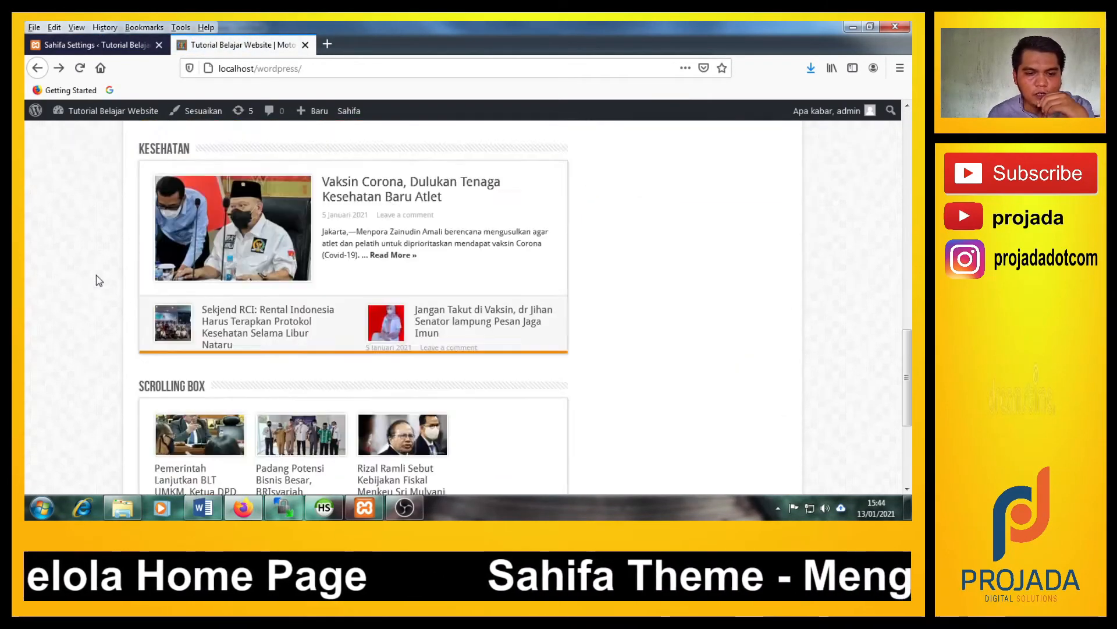